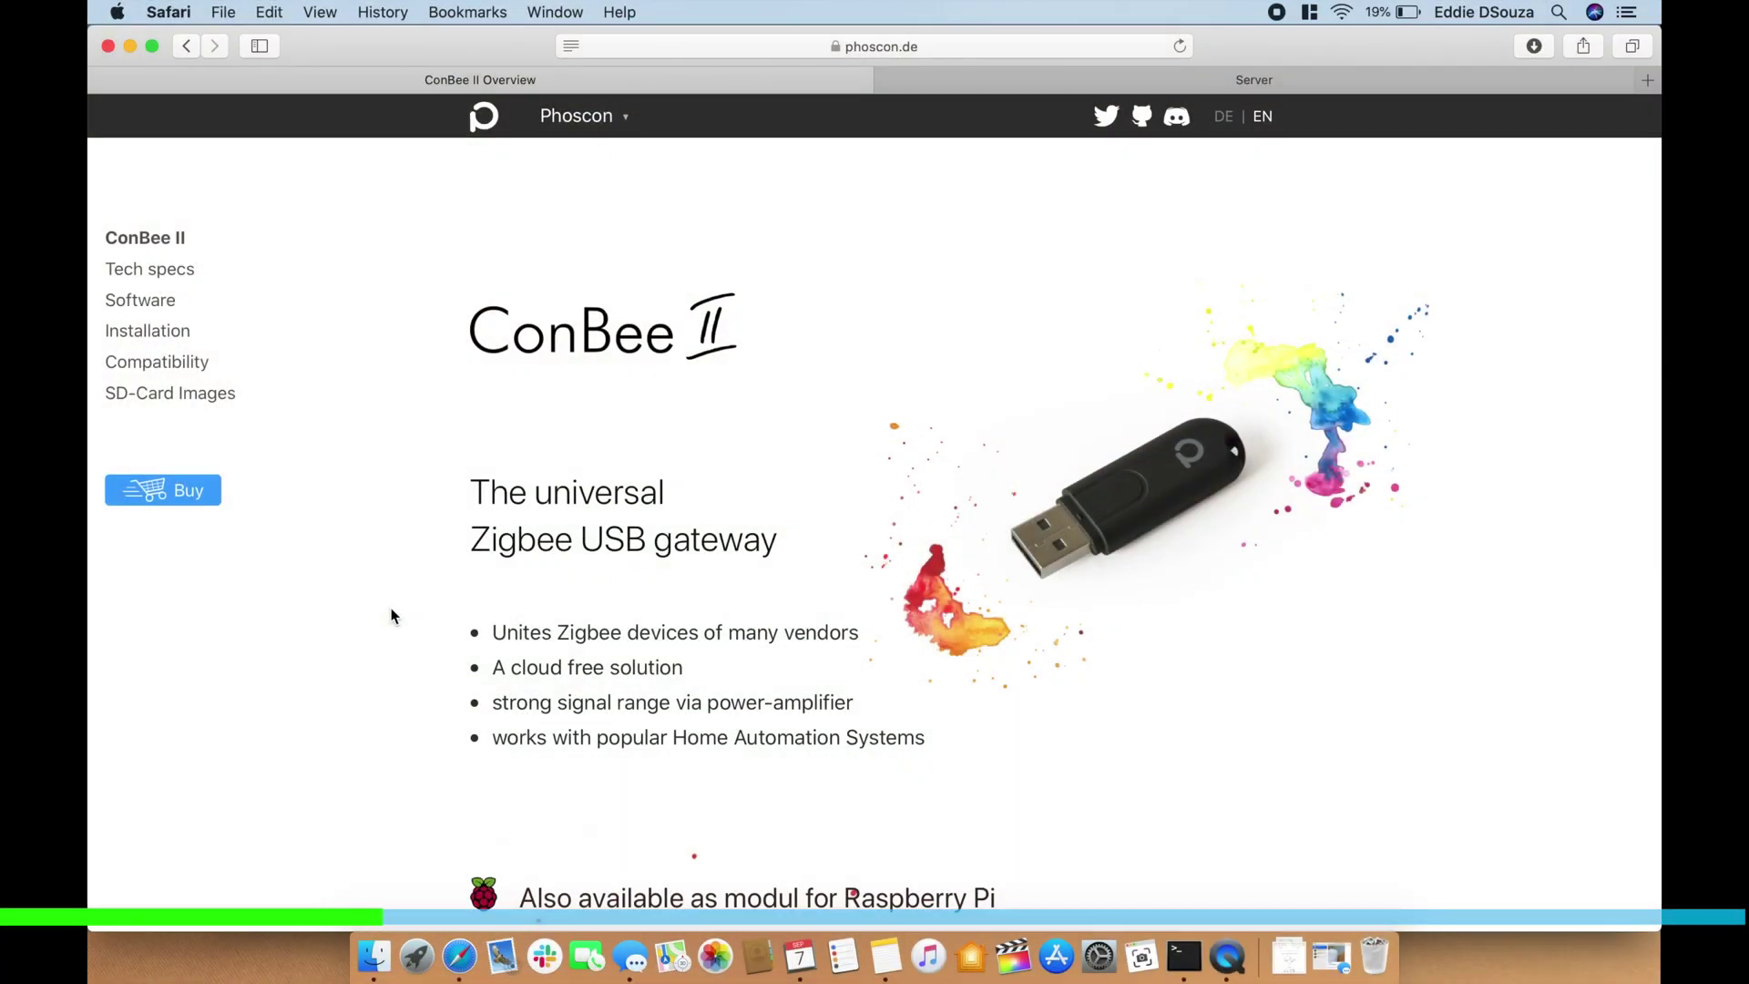
Scroll the ConBee II overview to Compatibility: Philips Hue, IKEA TRÅDFRI, Xiaomi Aqara, OSRAM SMART+
scroll(394, 615, "down", 5)
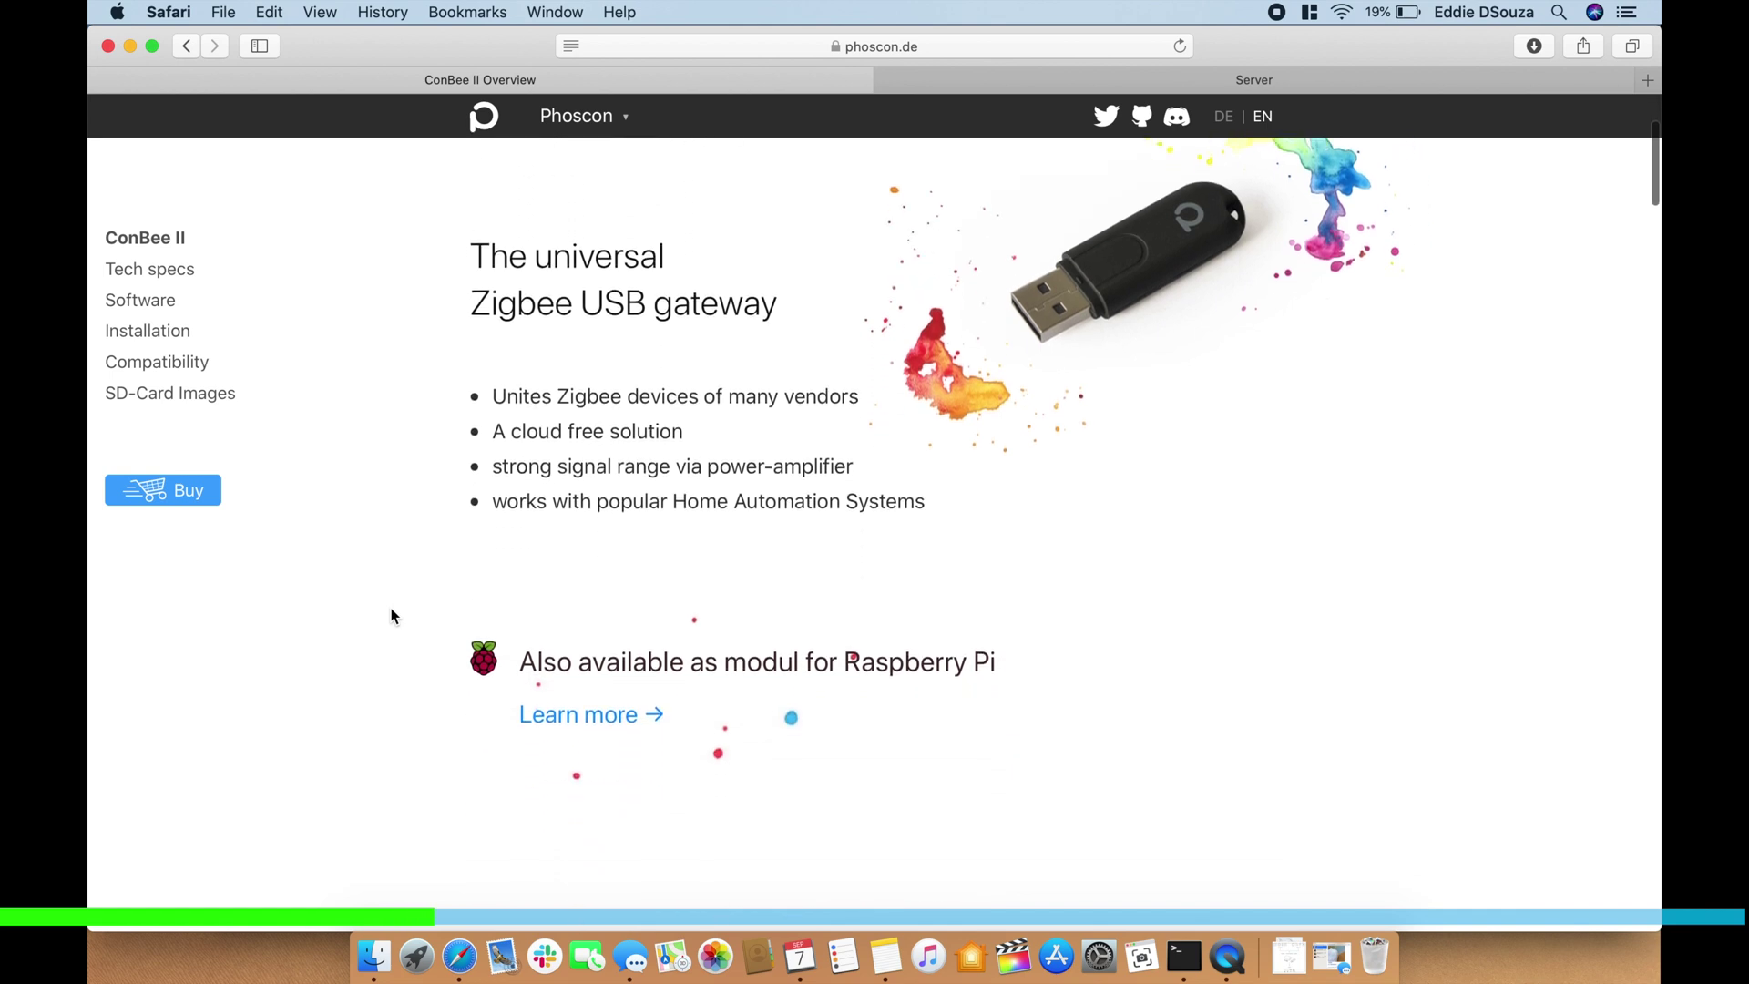
scroll(392, 616, "down", 5)
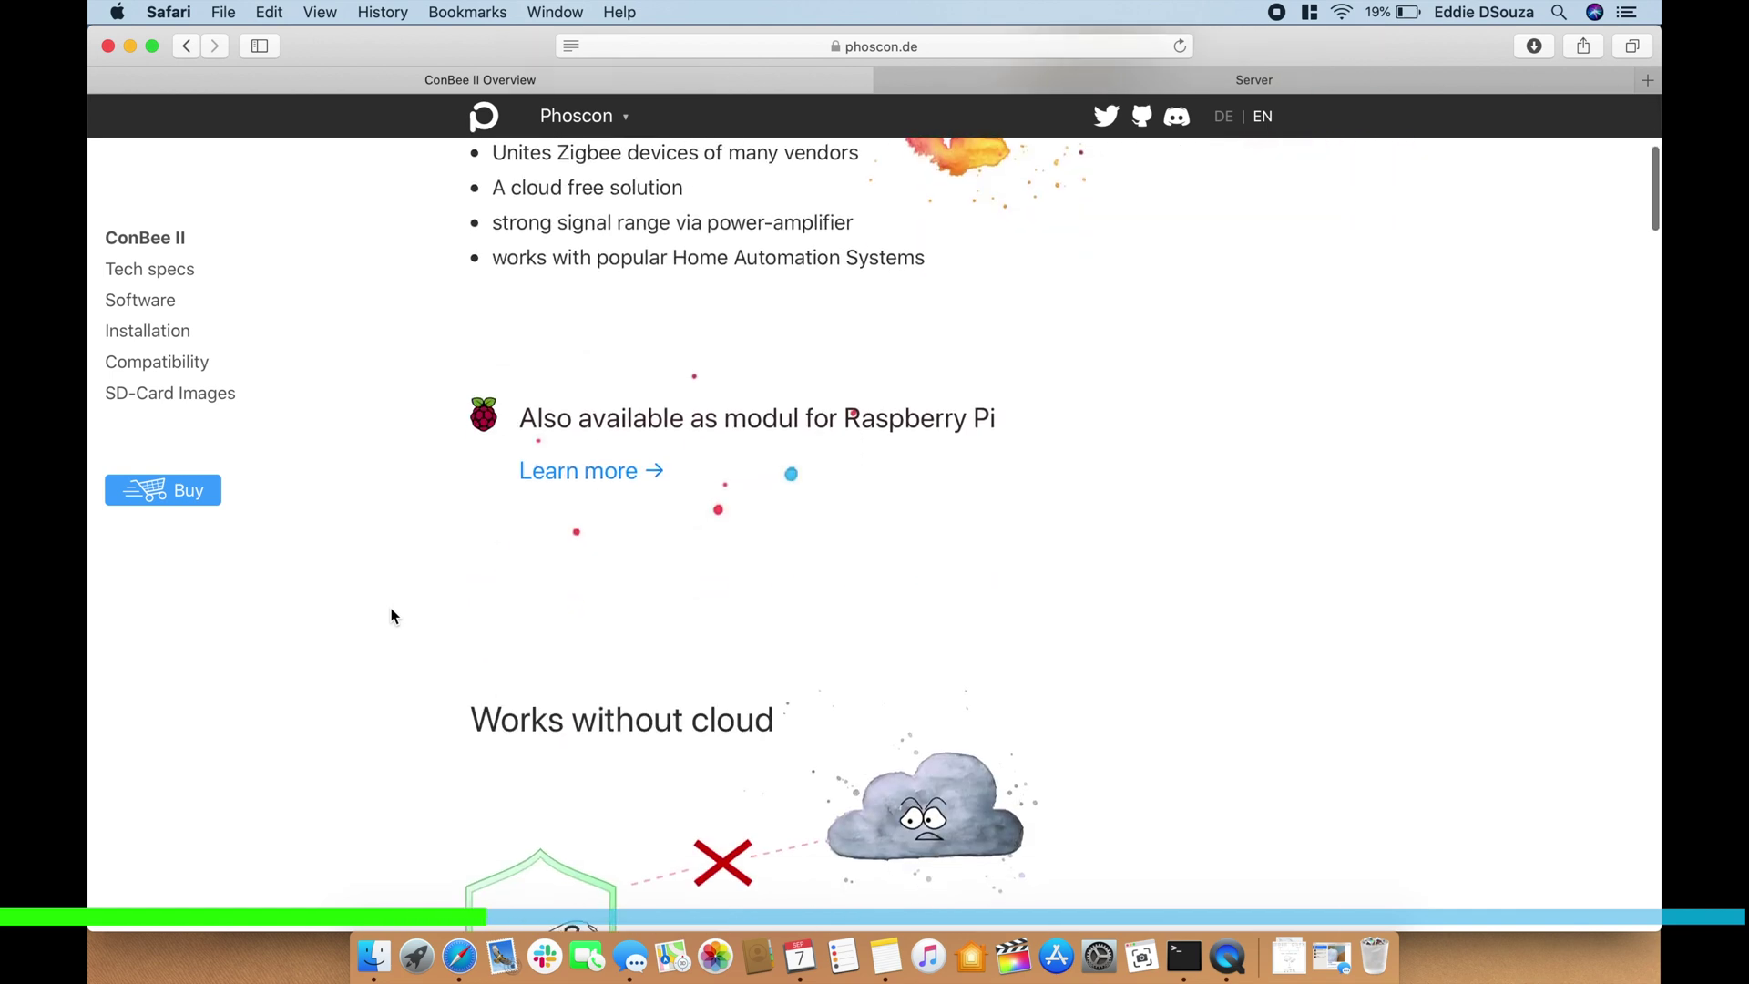
scroll(392, 615, "down", 12)
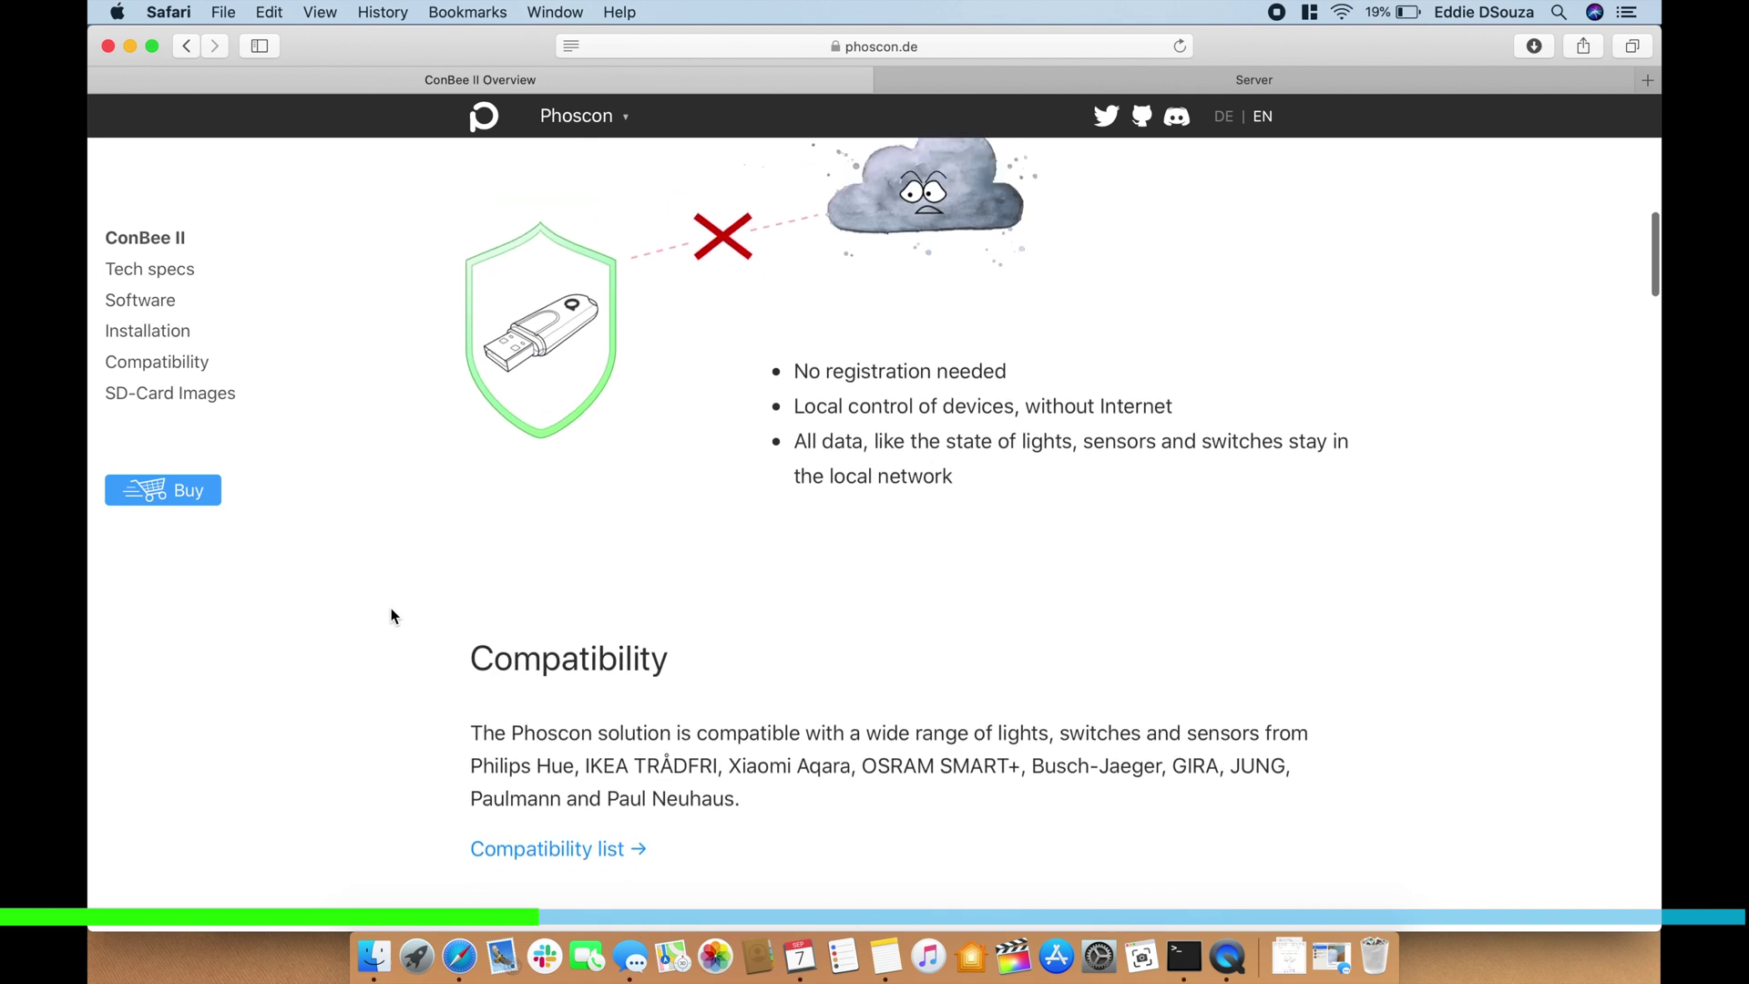
scroll(391, 615, "up", 2)
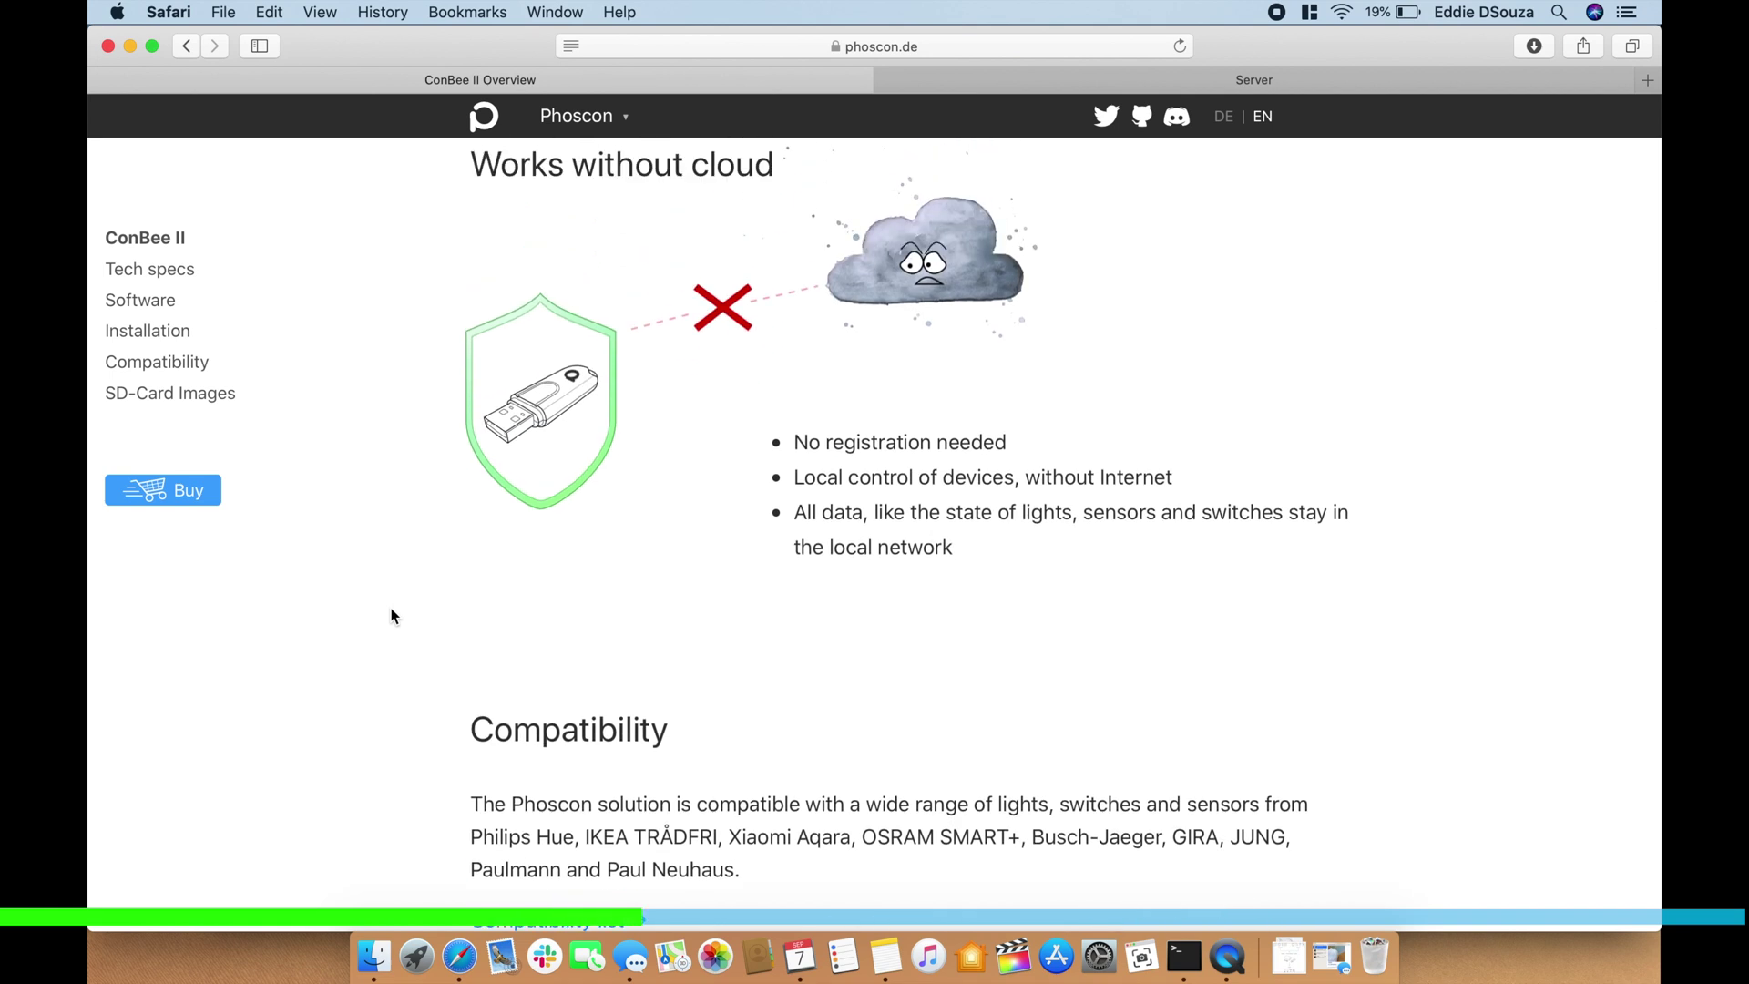
scroll(391, 615, "down", 5)
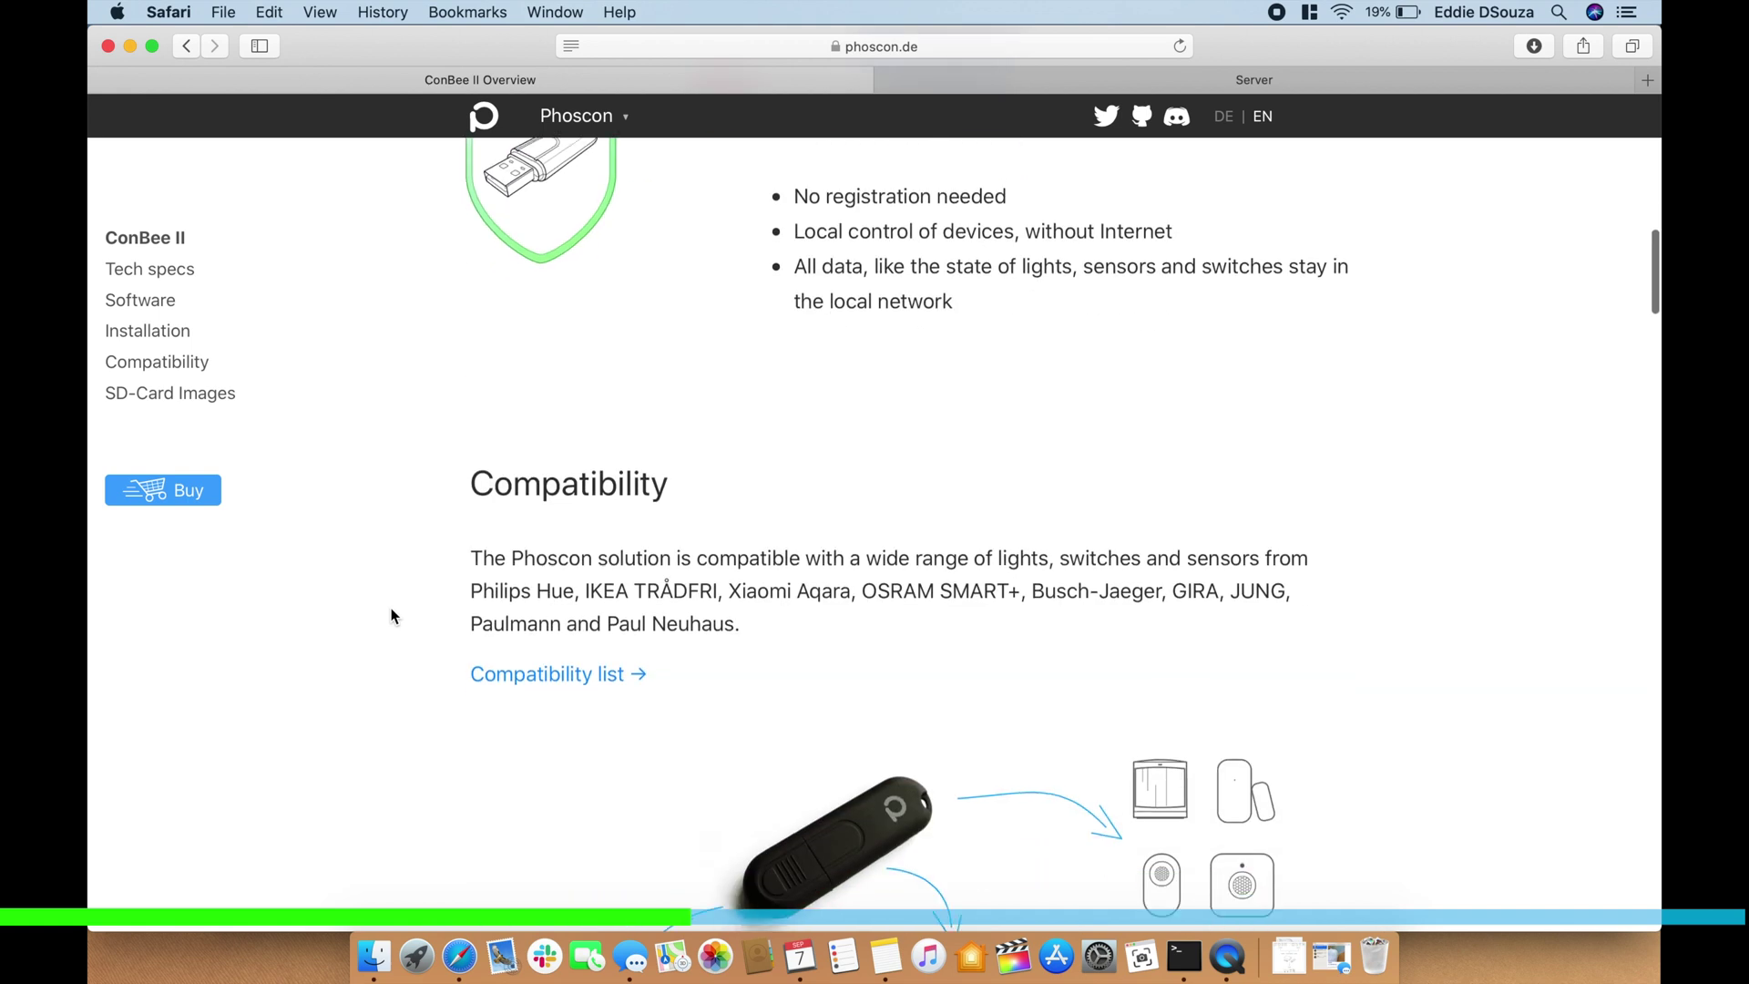
scroll(391, 616, "down", 4)
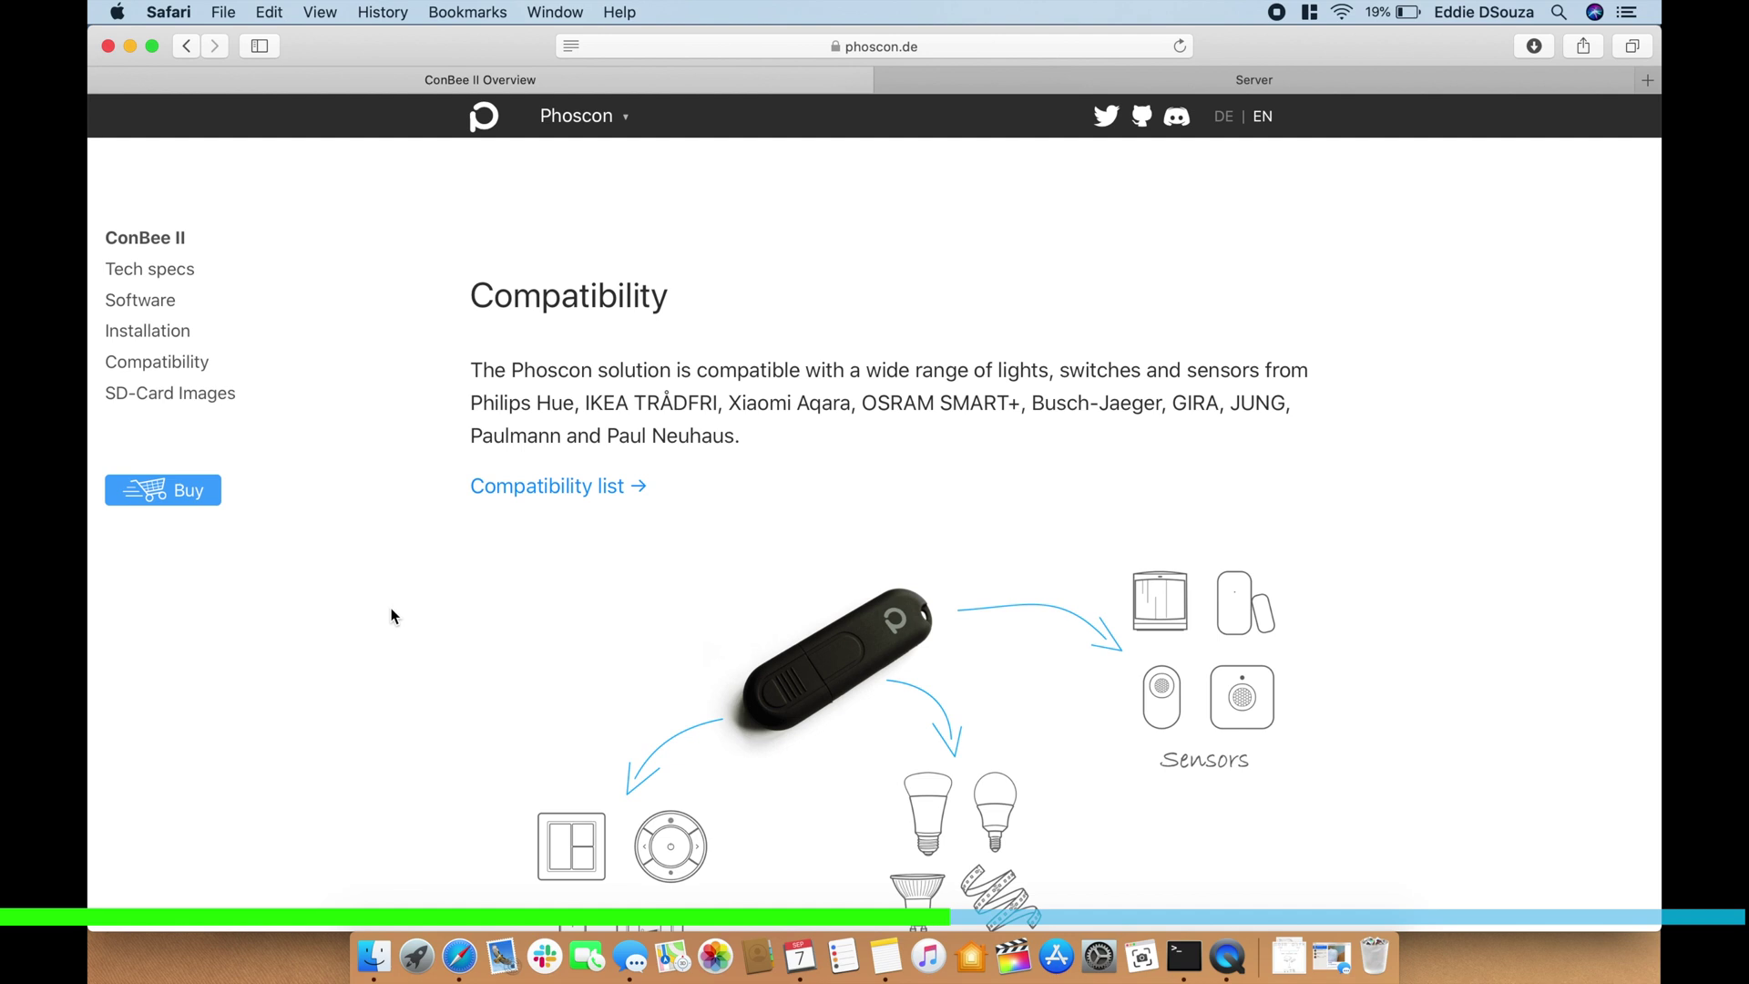
Scroll on past Home Automation Systems to the Signal range floor-plan diagram
scroll(390, 608, "down", 15)
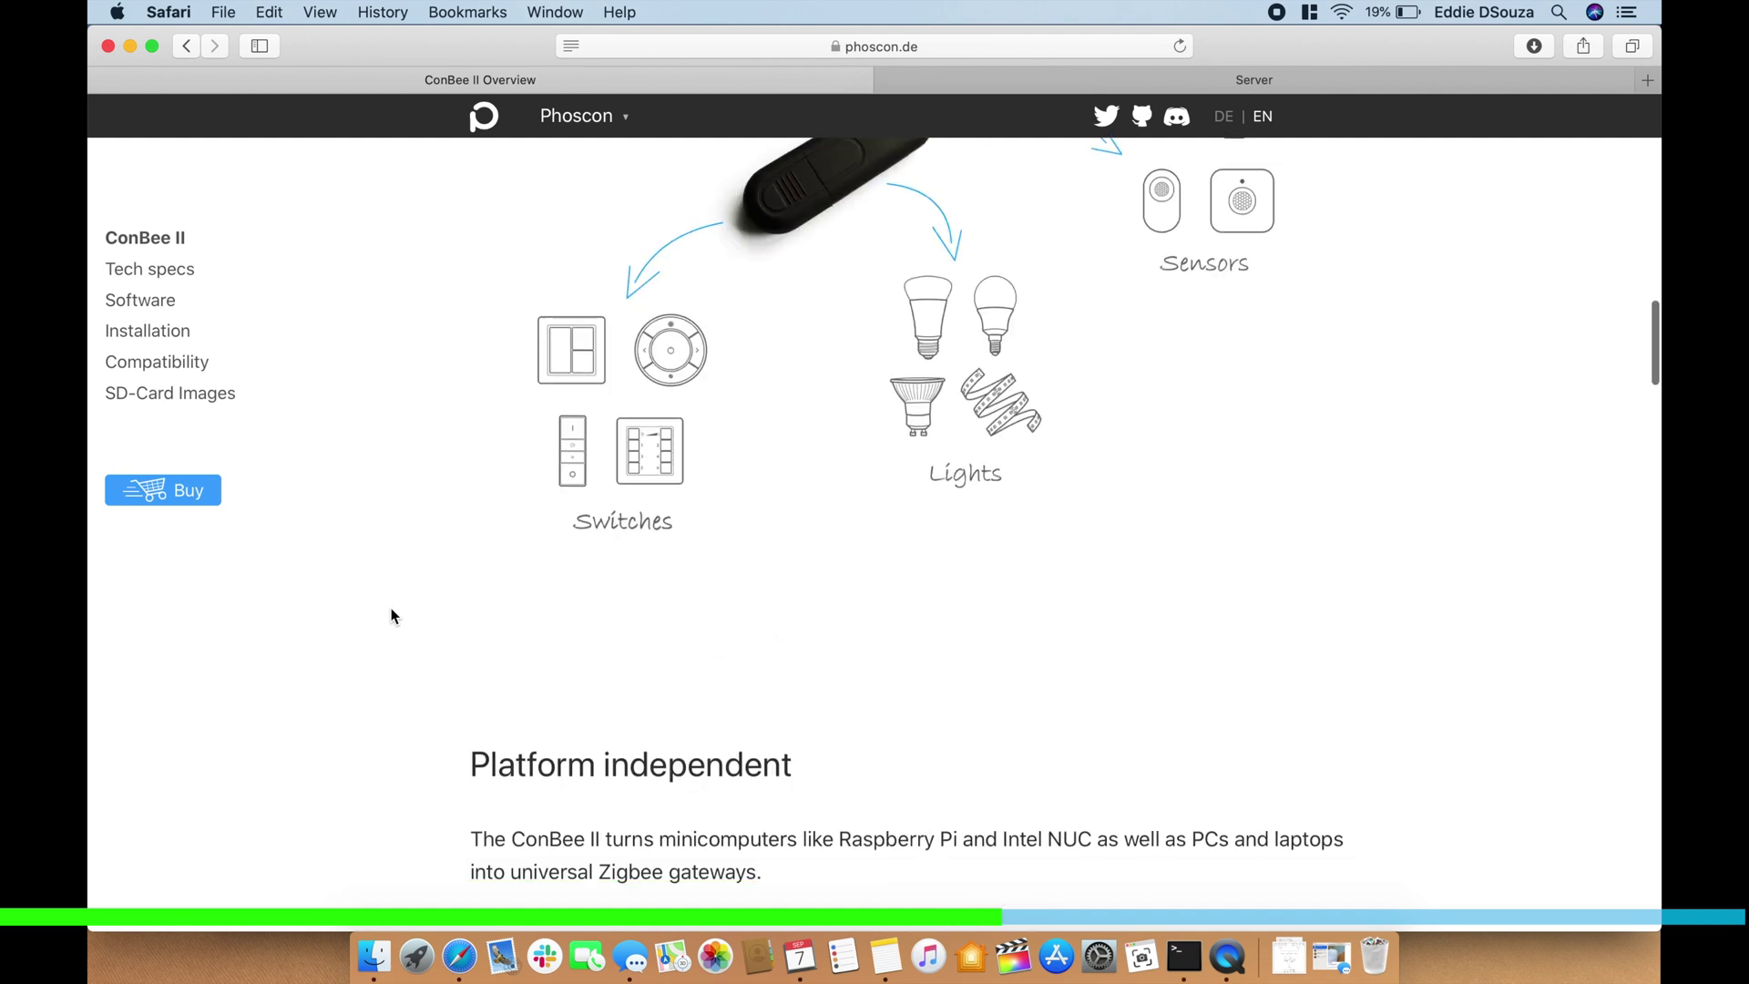
scroll(391, 608, "down", 1)
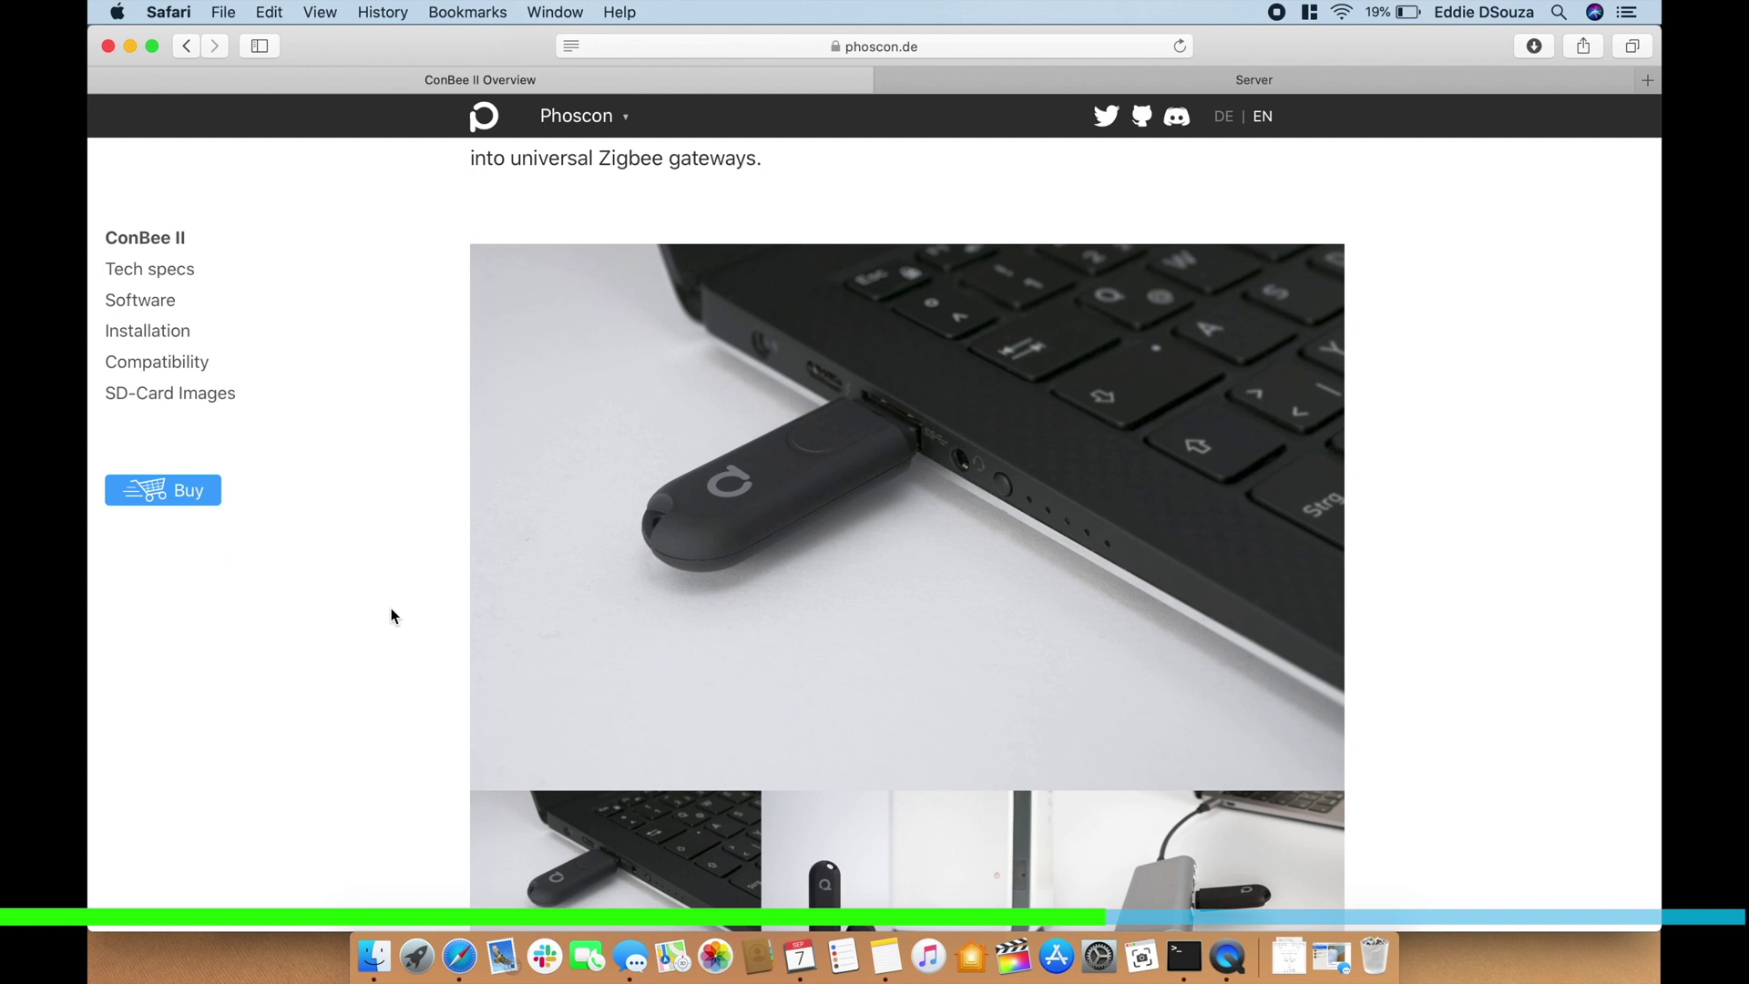
scroll(391, 609, "down", 10)
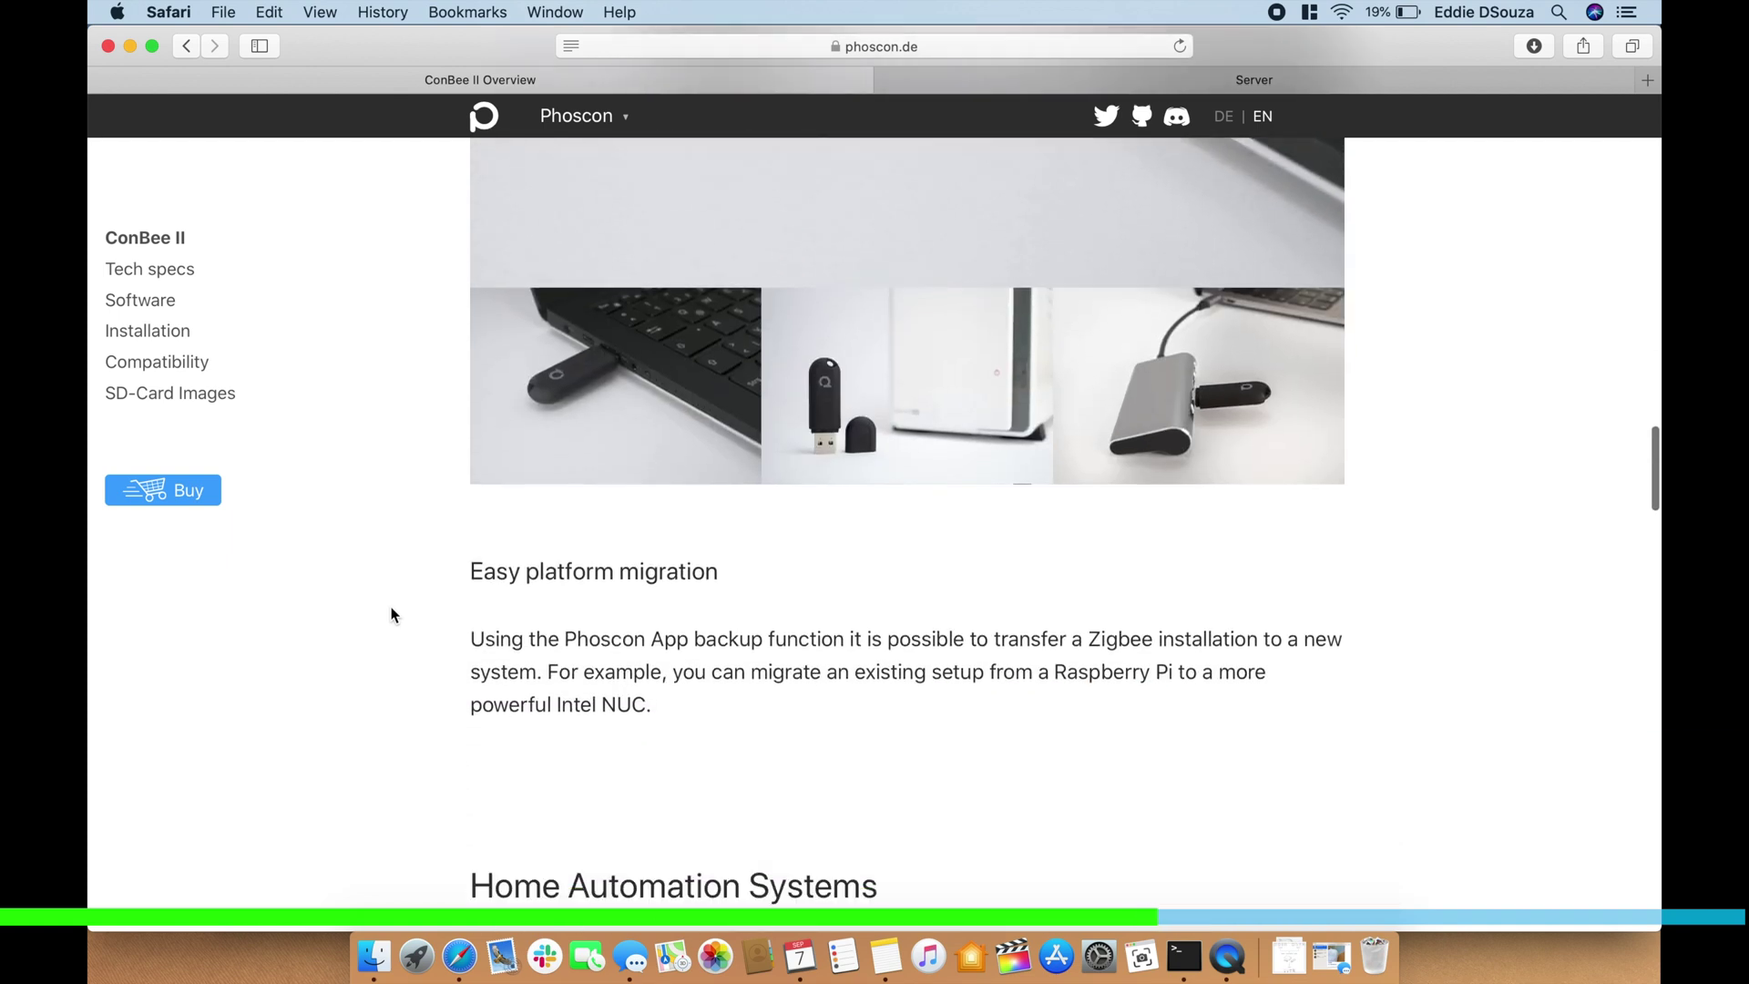
scroll(392, 615, "down", 1)
scroll(393, 614, "down", 5)
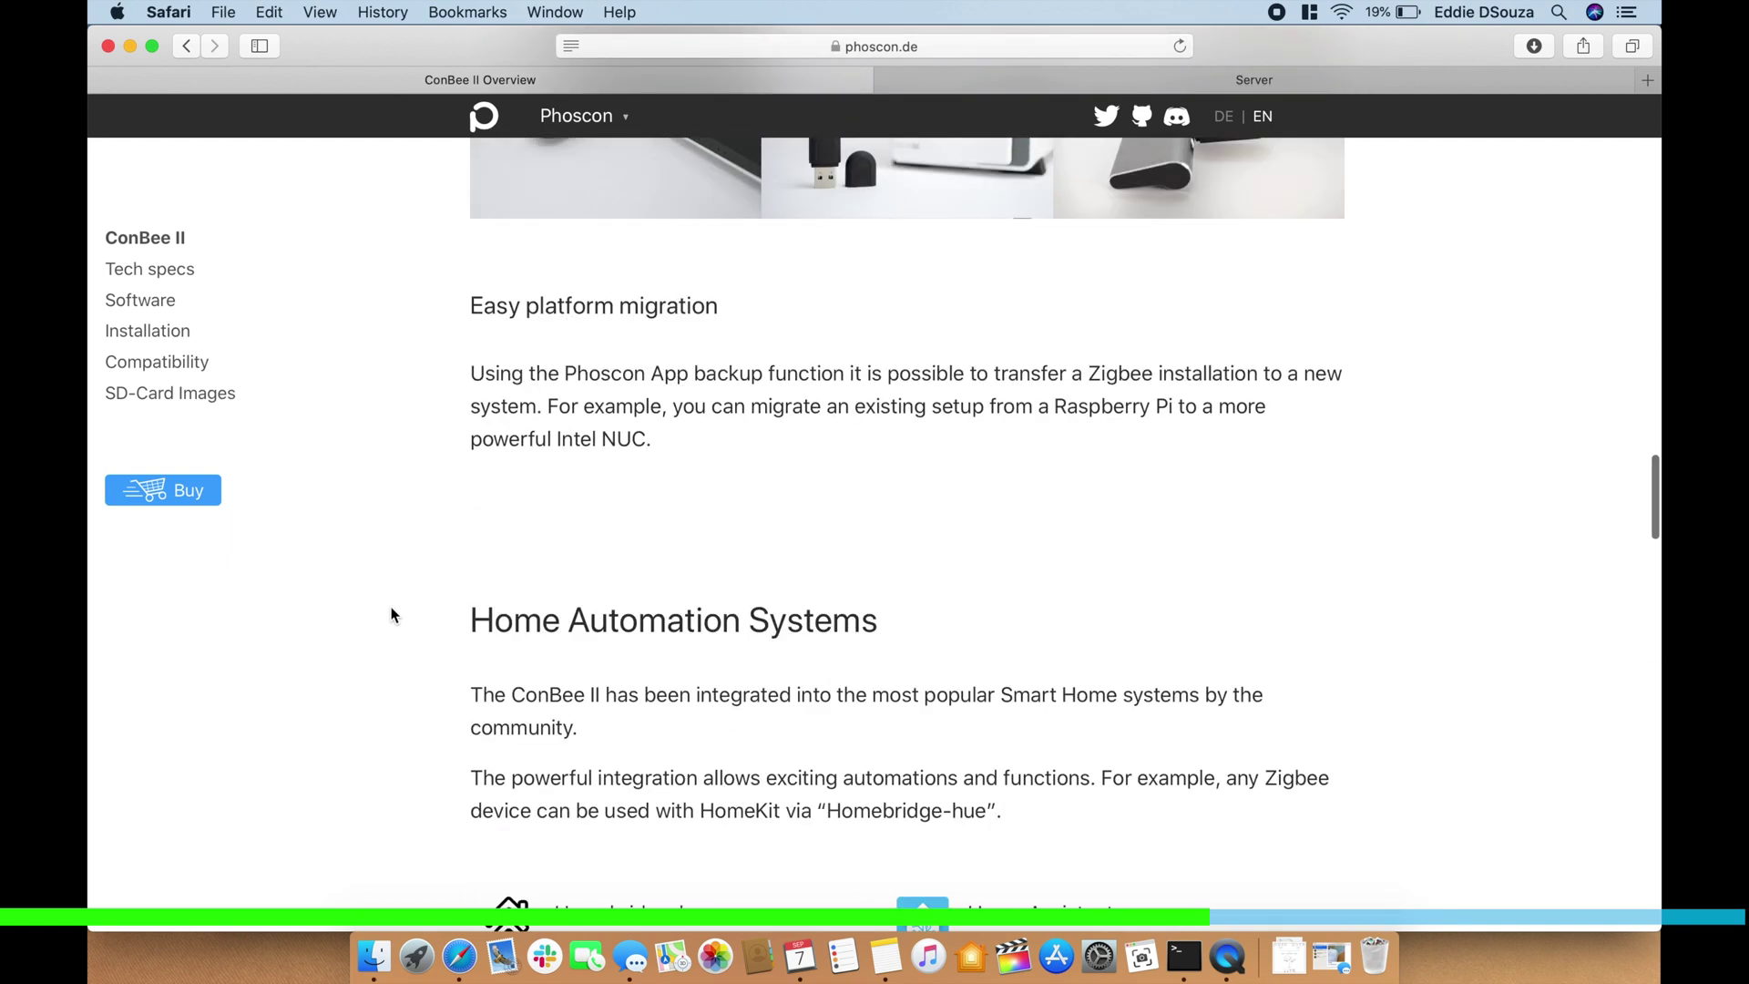
scroll(392, 615, "down", 9)
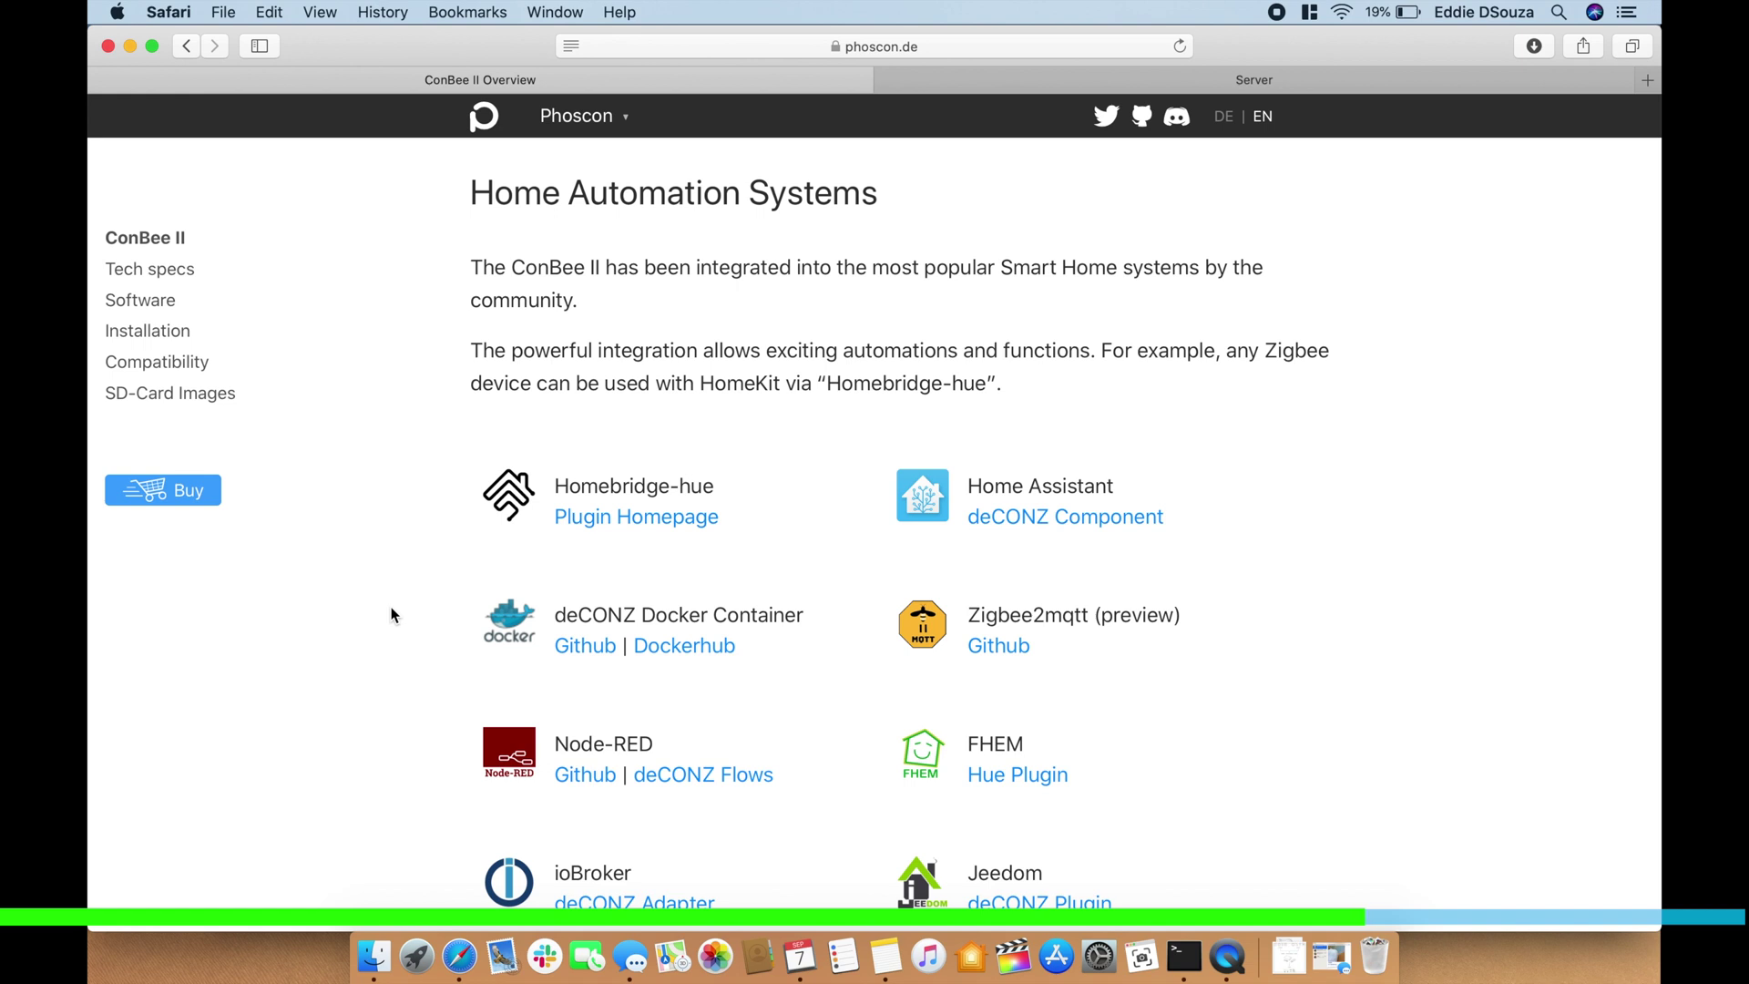
scroll(392, 615, "down", 16)
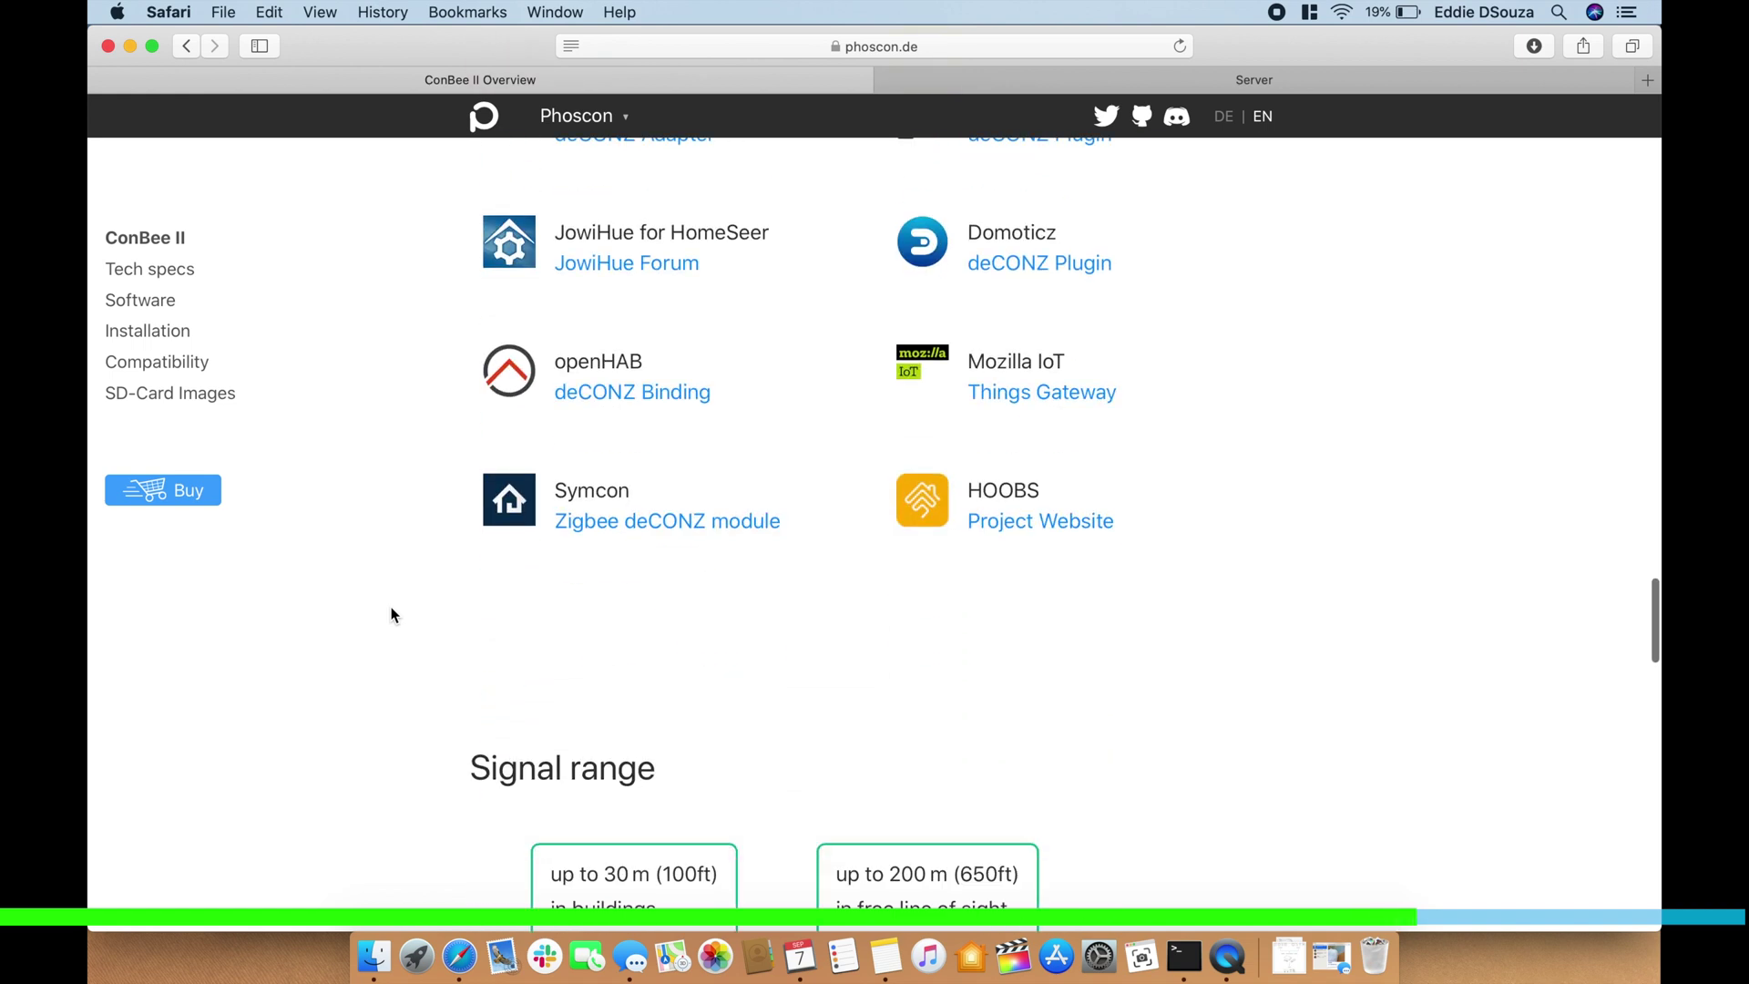
scroll(393, 615, "down", 7)
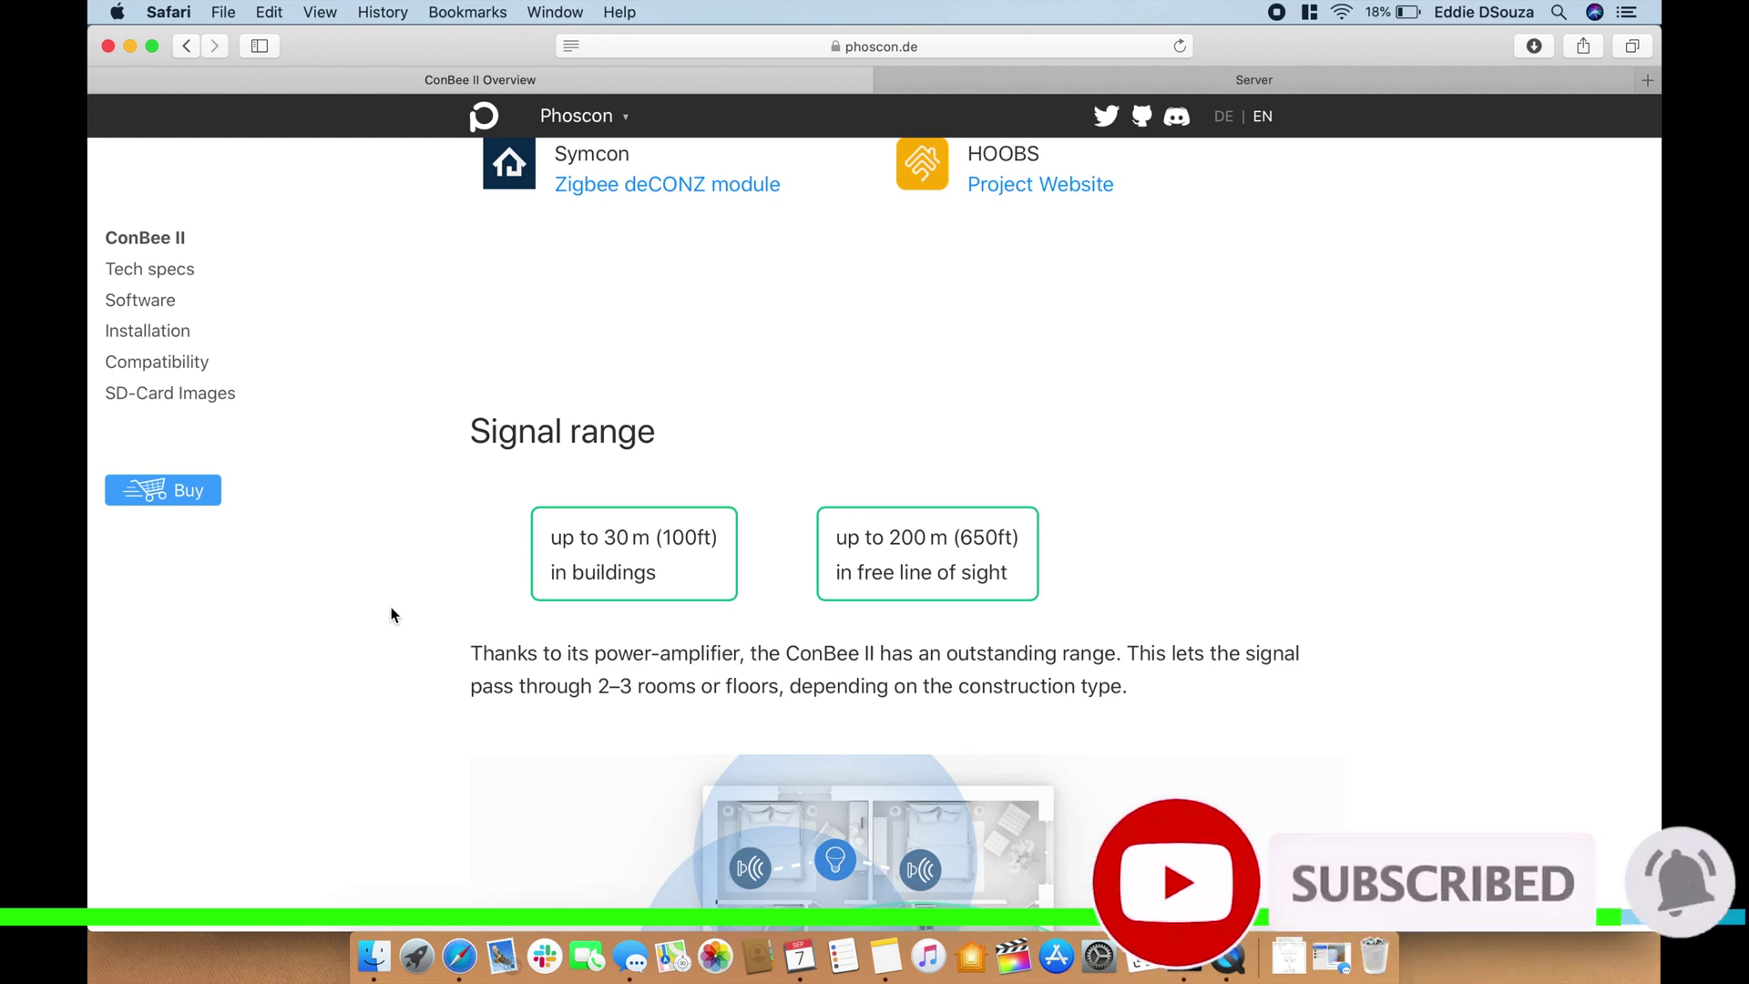
scroll(393, 615, "down", 4)
scroll(392, 615, "down", 3)
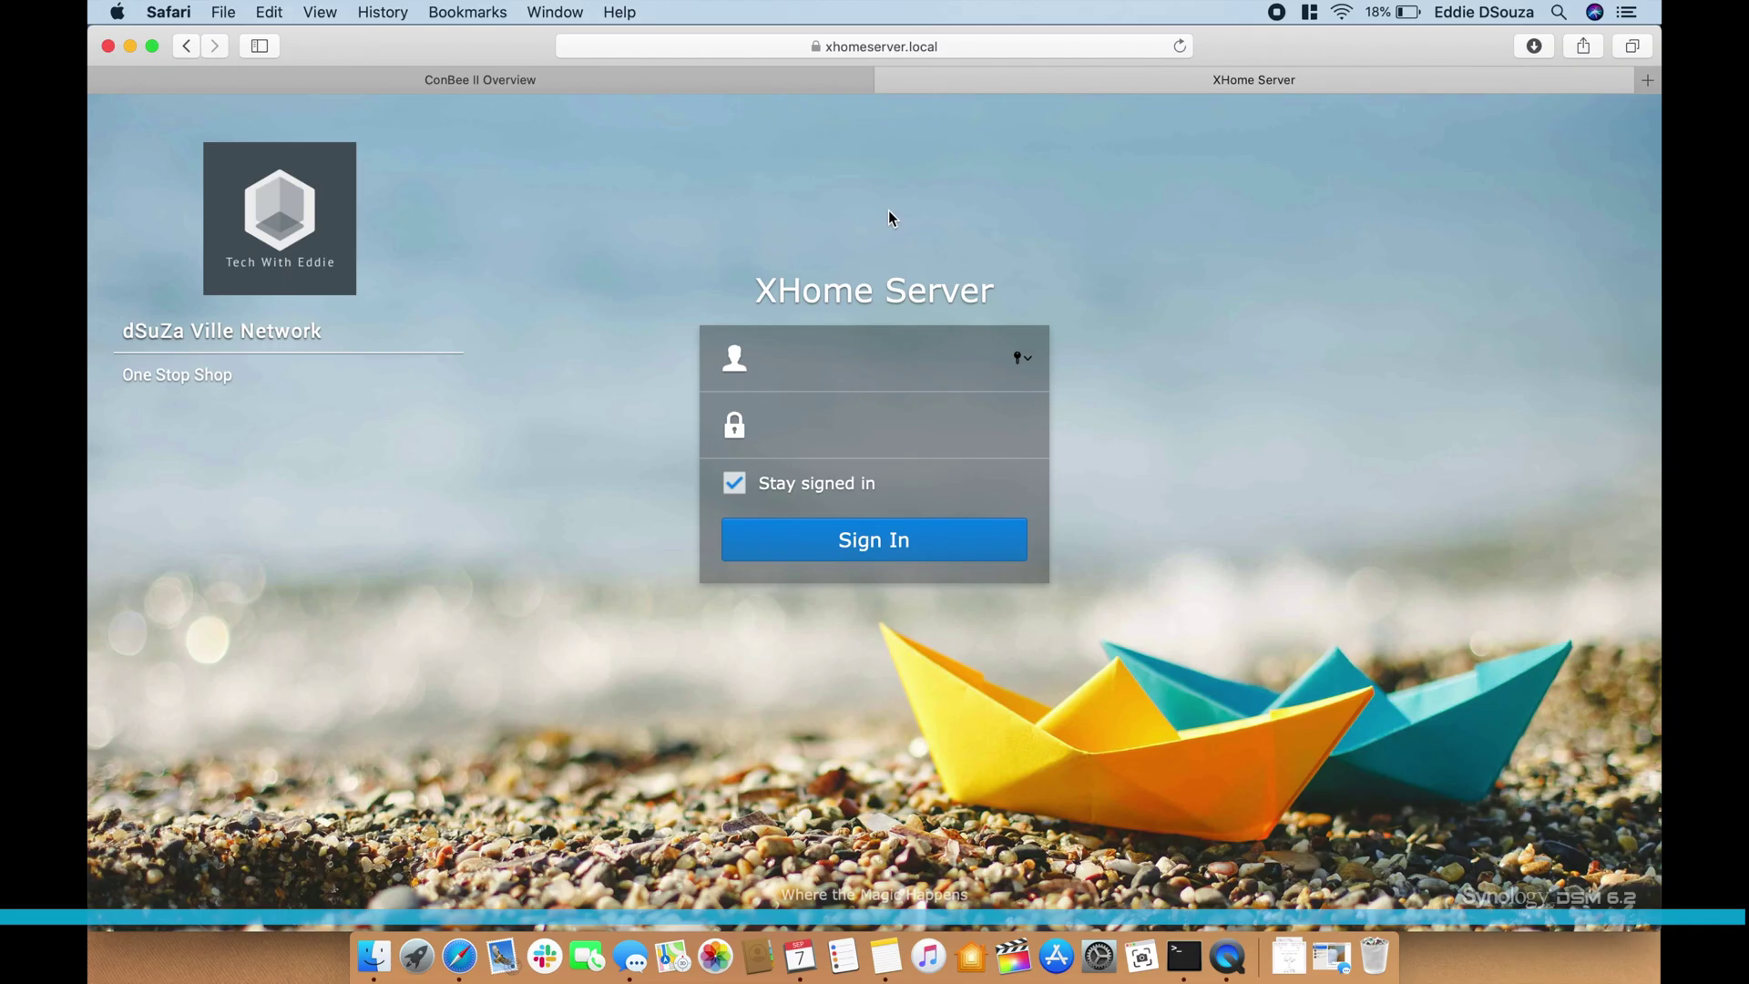
Sign in to the XHome Server DSM and launch Docker
type("EddieD")
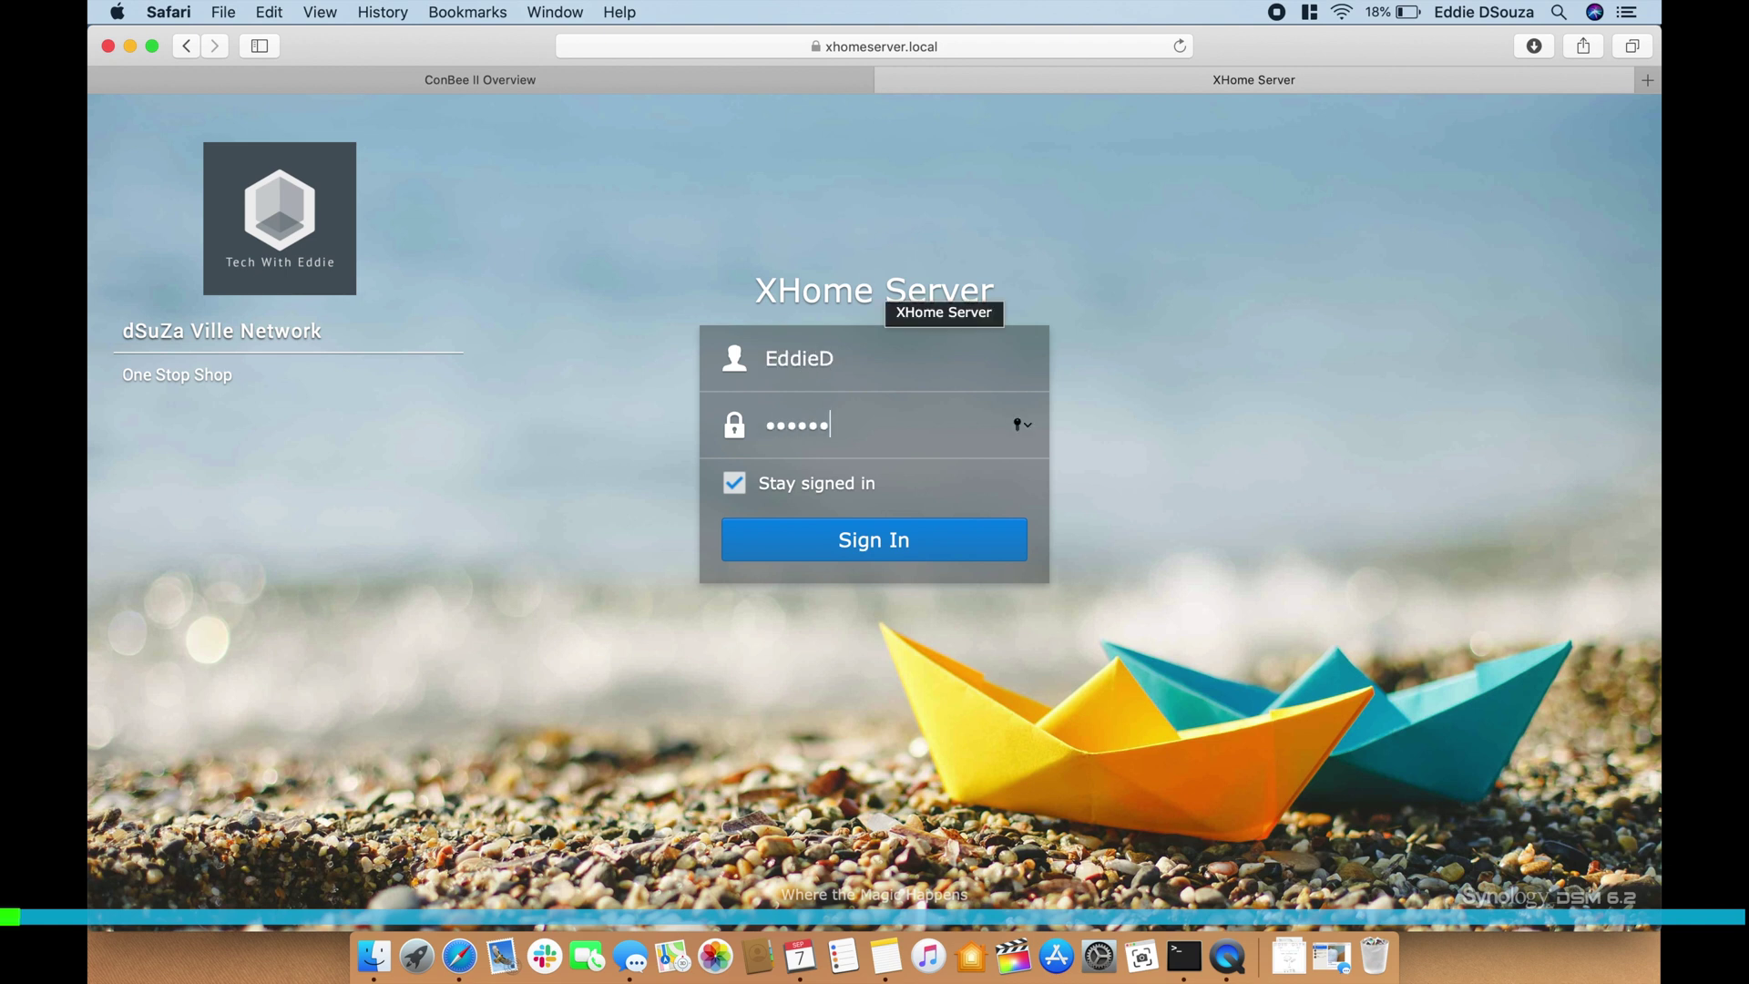
left_click(853, 545)
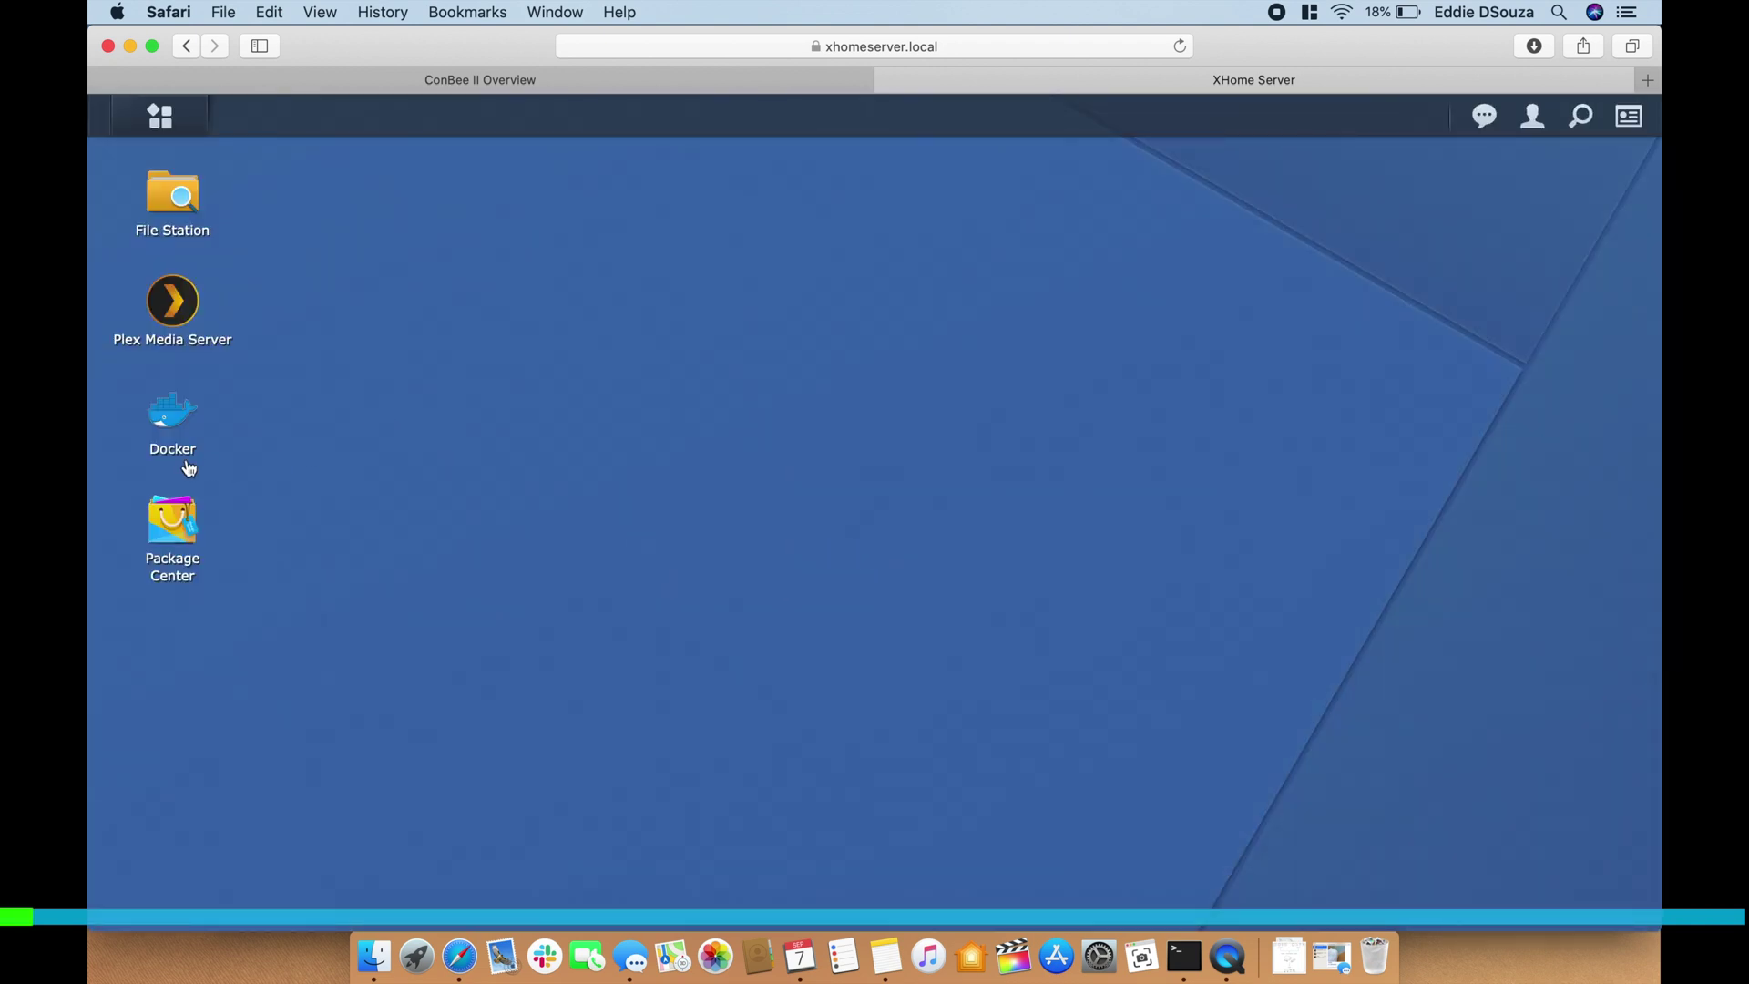
left_click(183, 454)
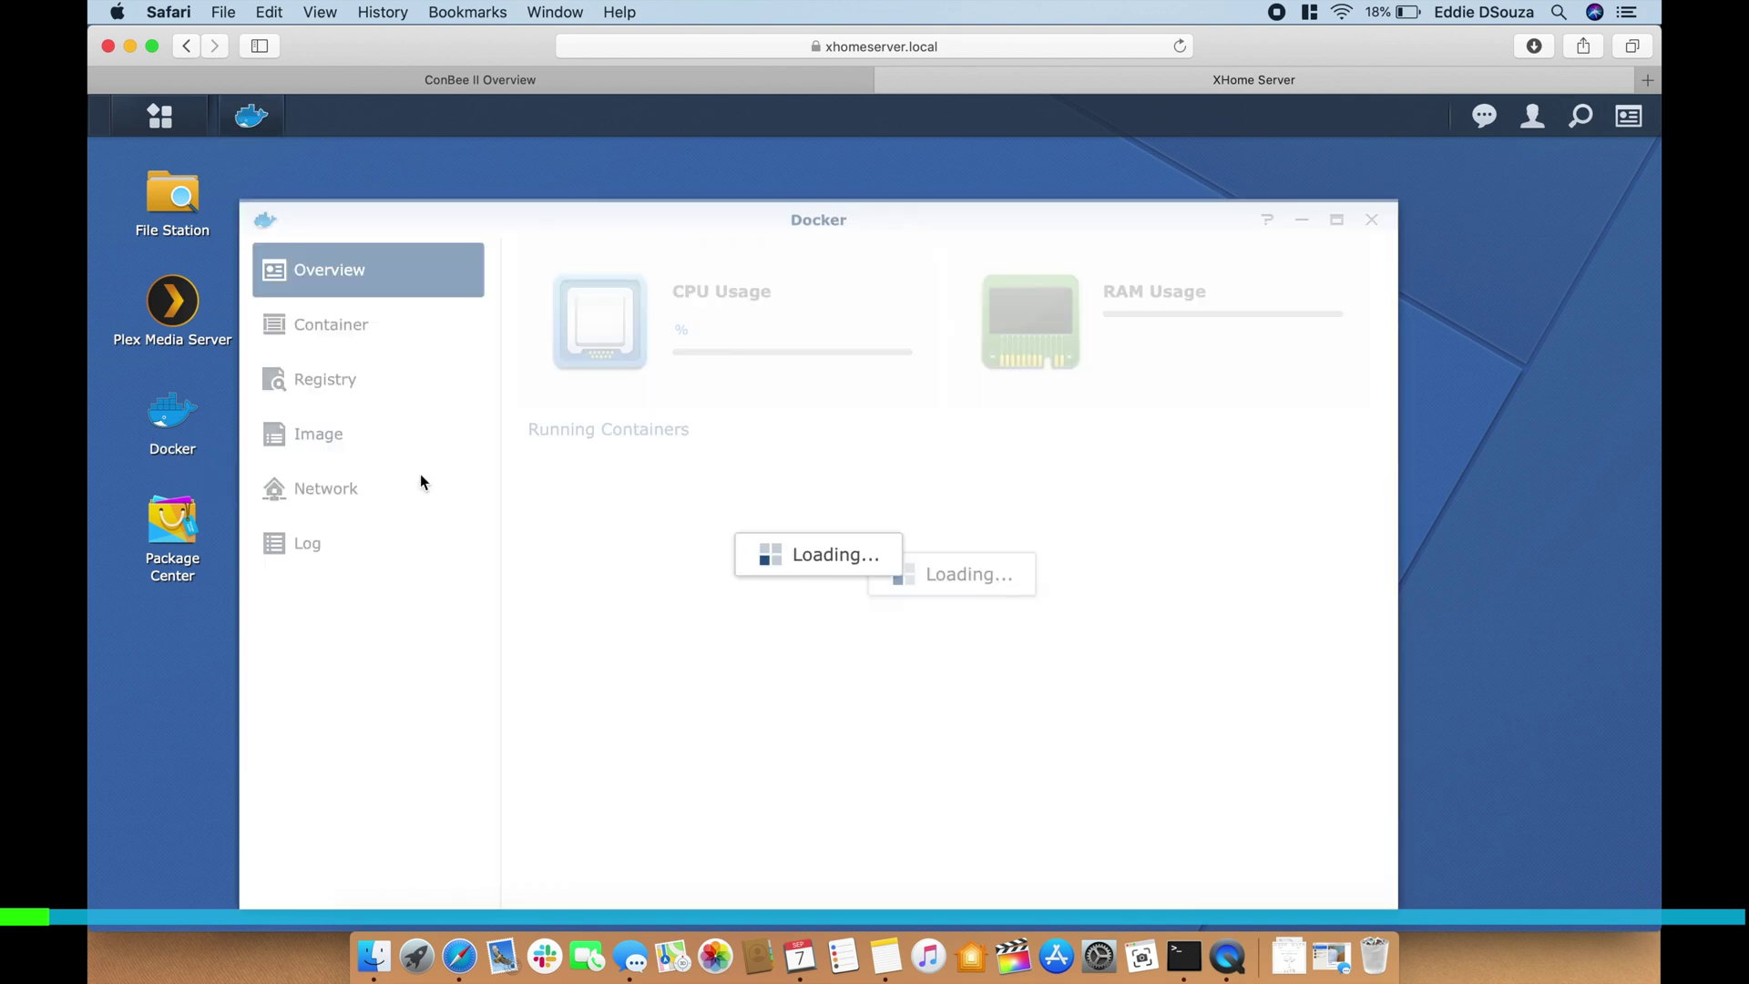
Search the Docker registry for deconz and download marthoc/deconz with the latest tag
left_click(392, 379)
left_click(785, 252)
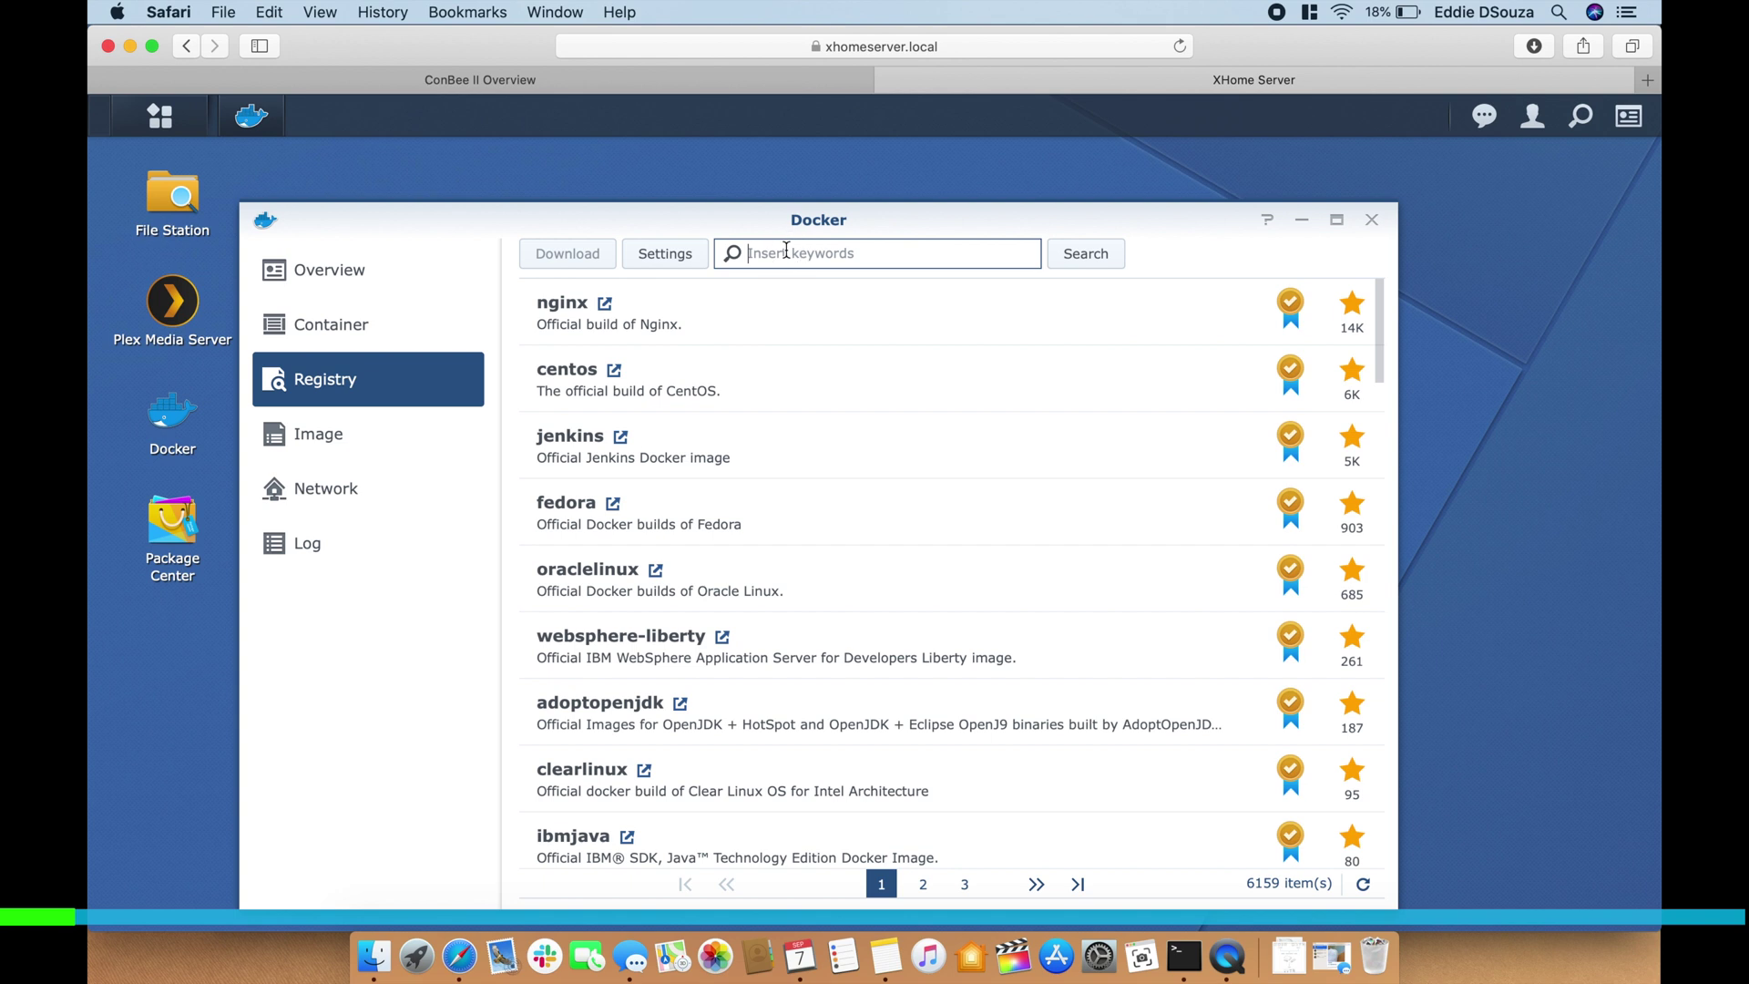
type("deonc")
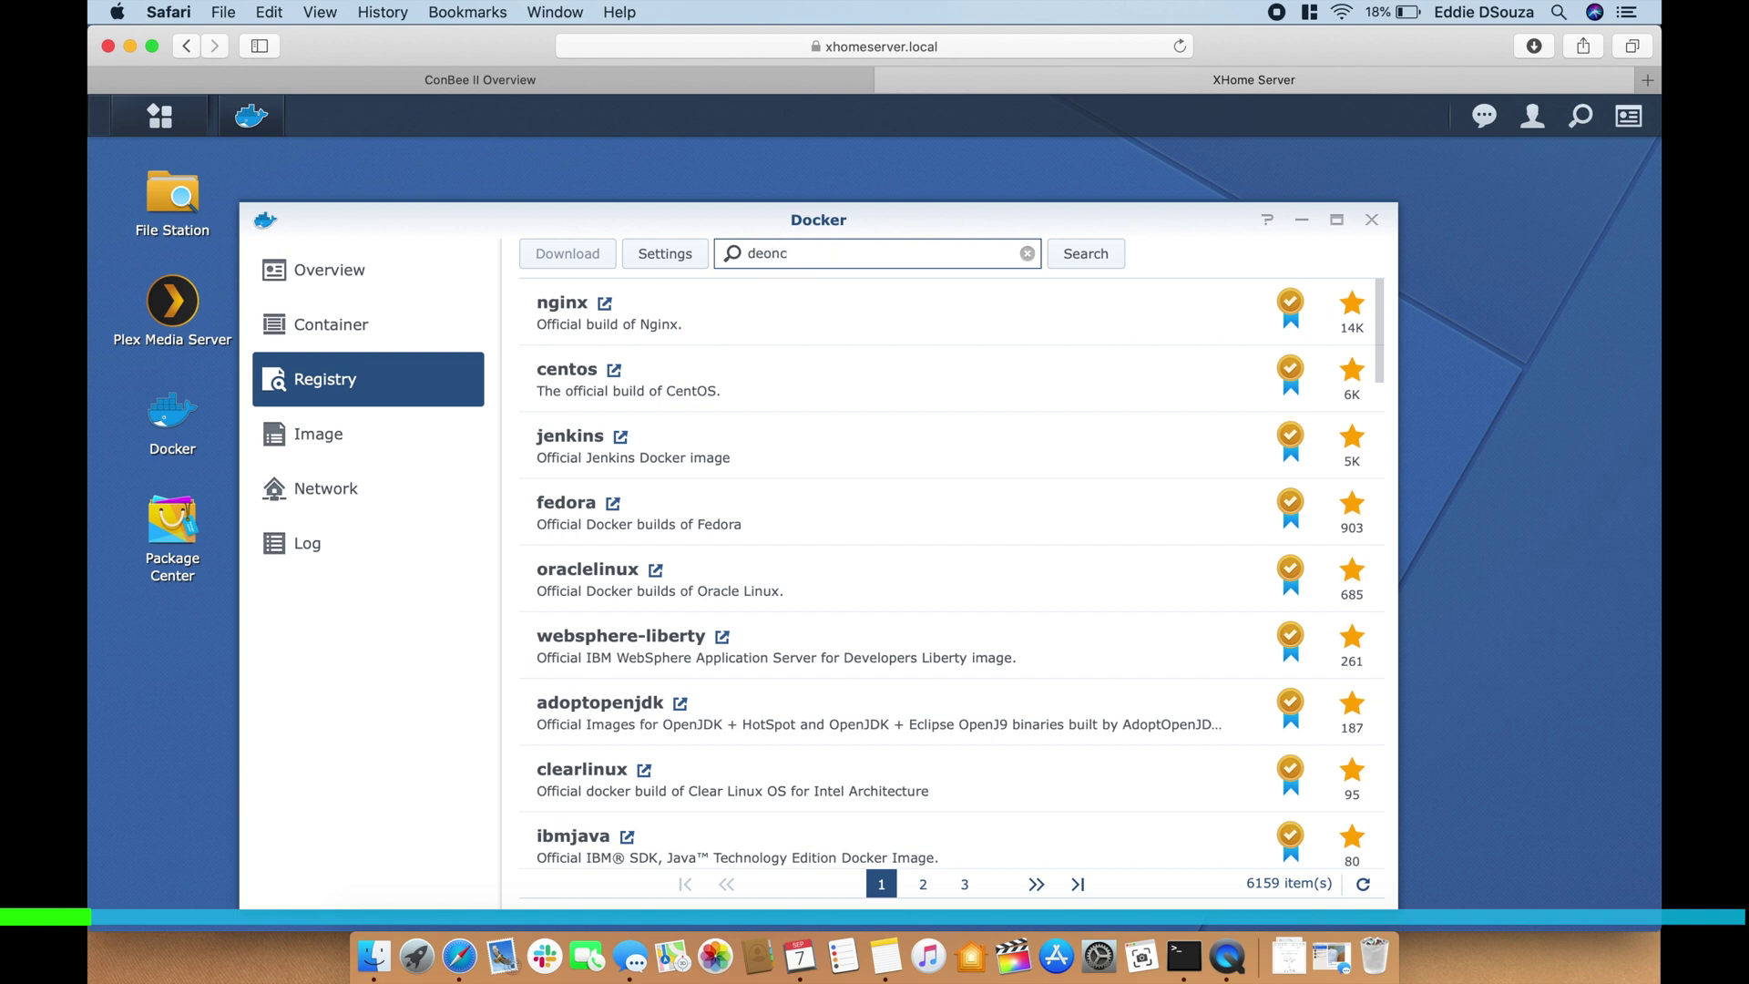
type("z")
key("Return")
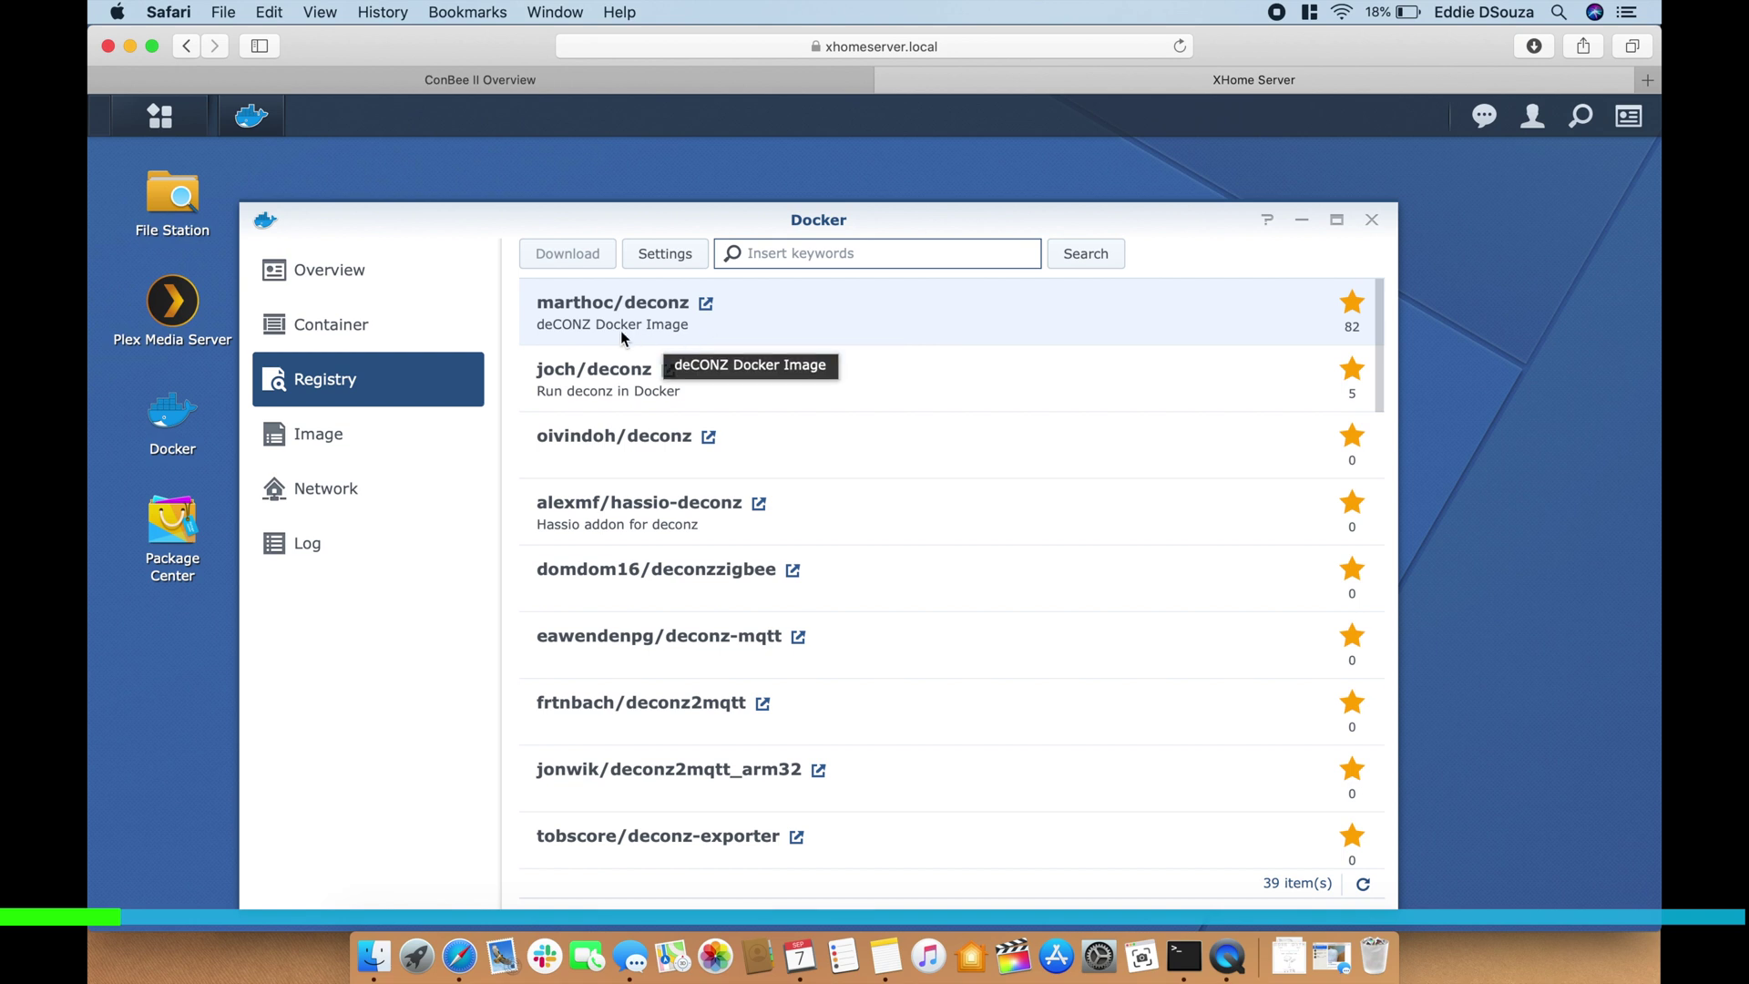
double_click(737, 327)
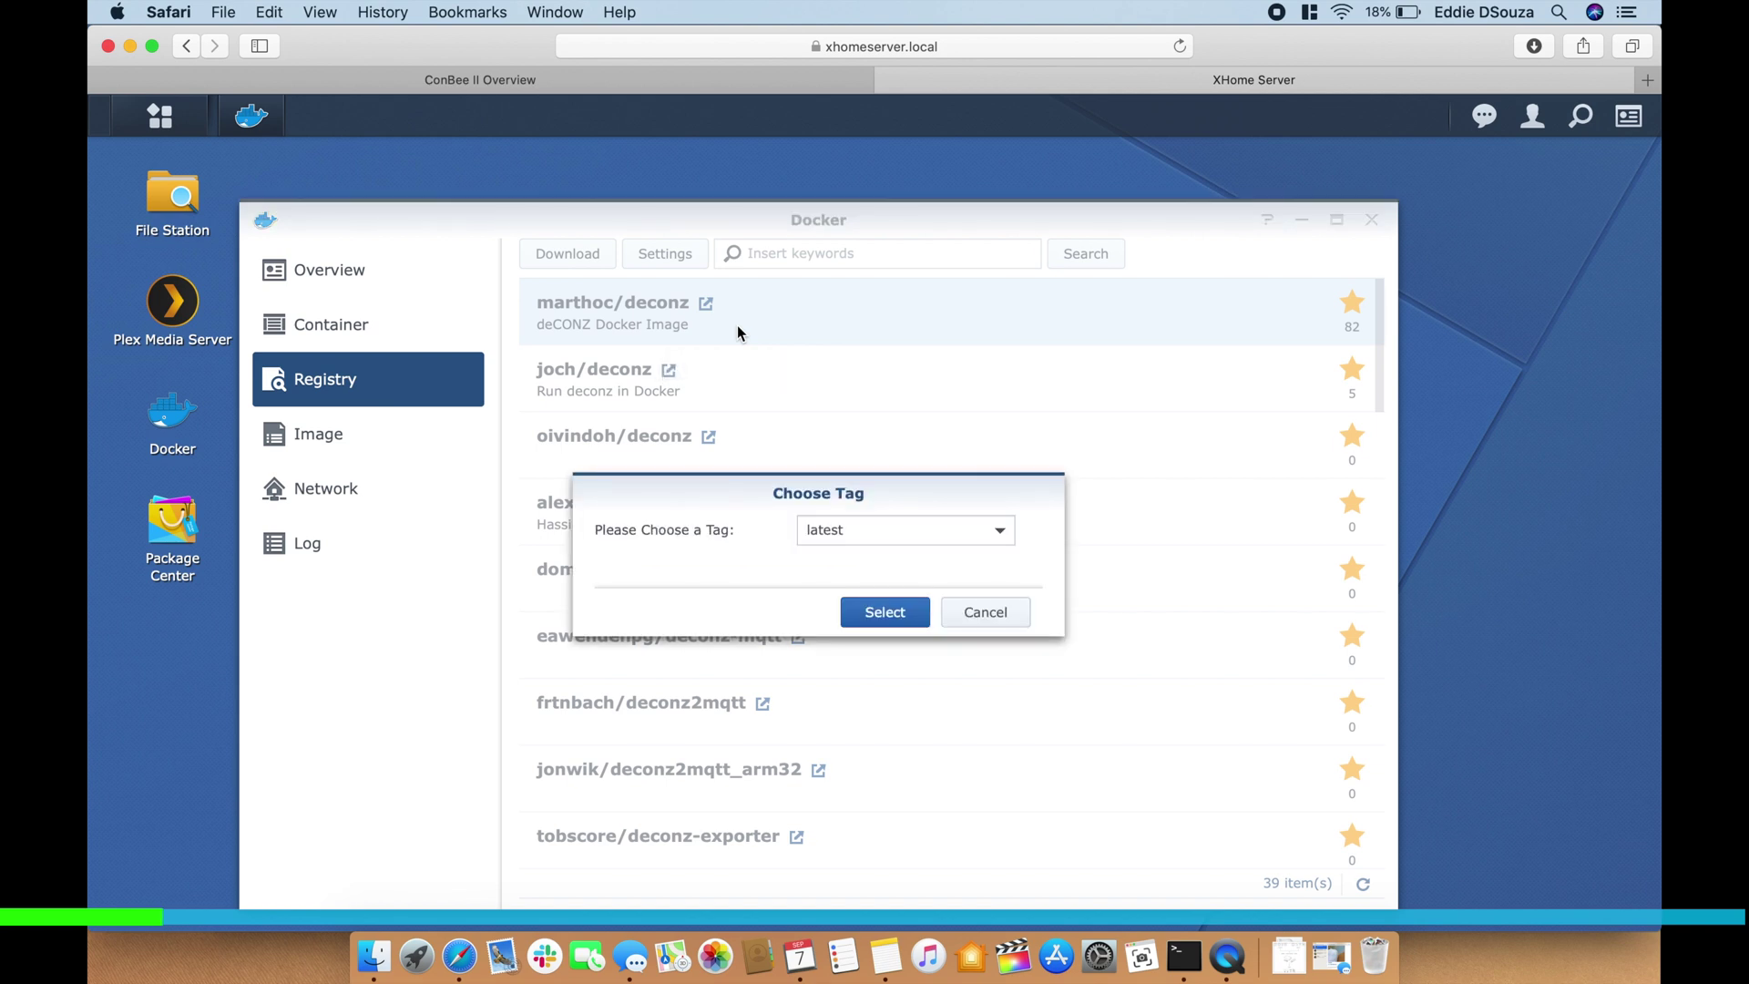
left_click(869, 609)
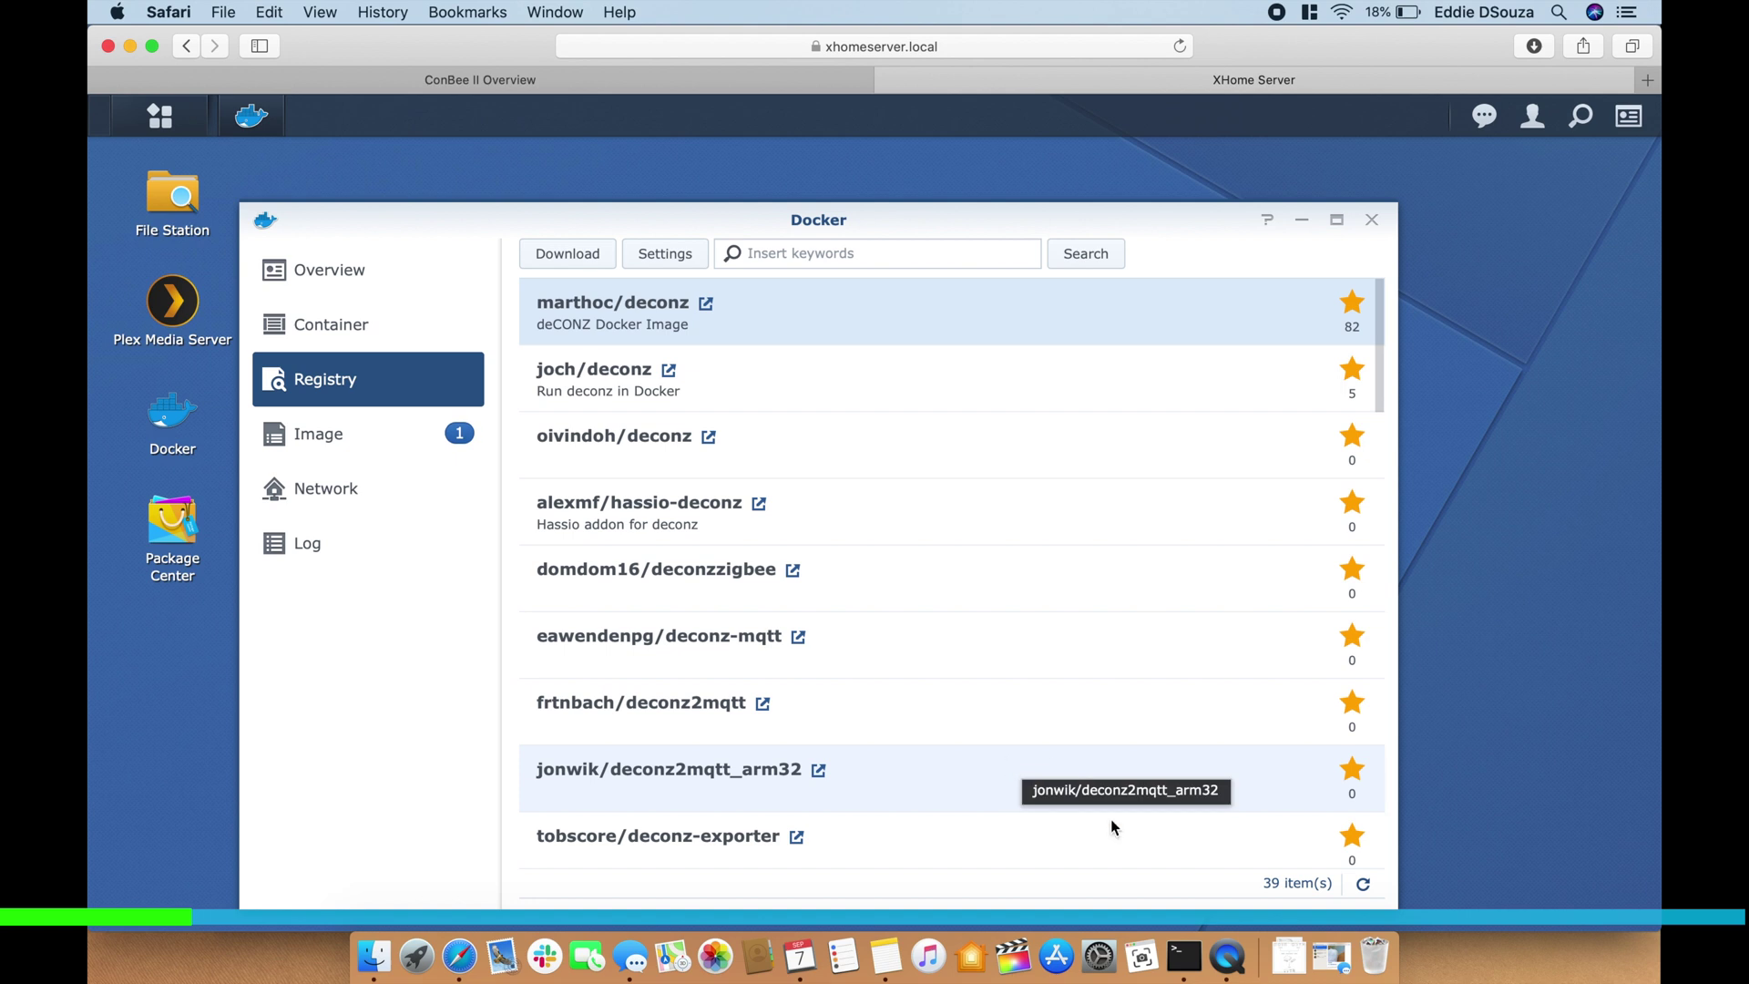
SSH into the server on port 1980 and become root with sudo su
left_click(1183, 955)
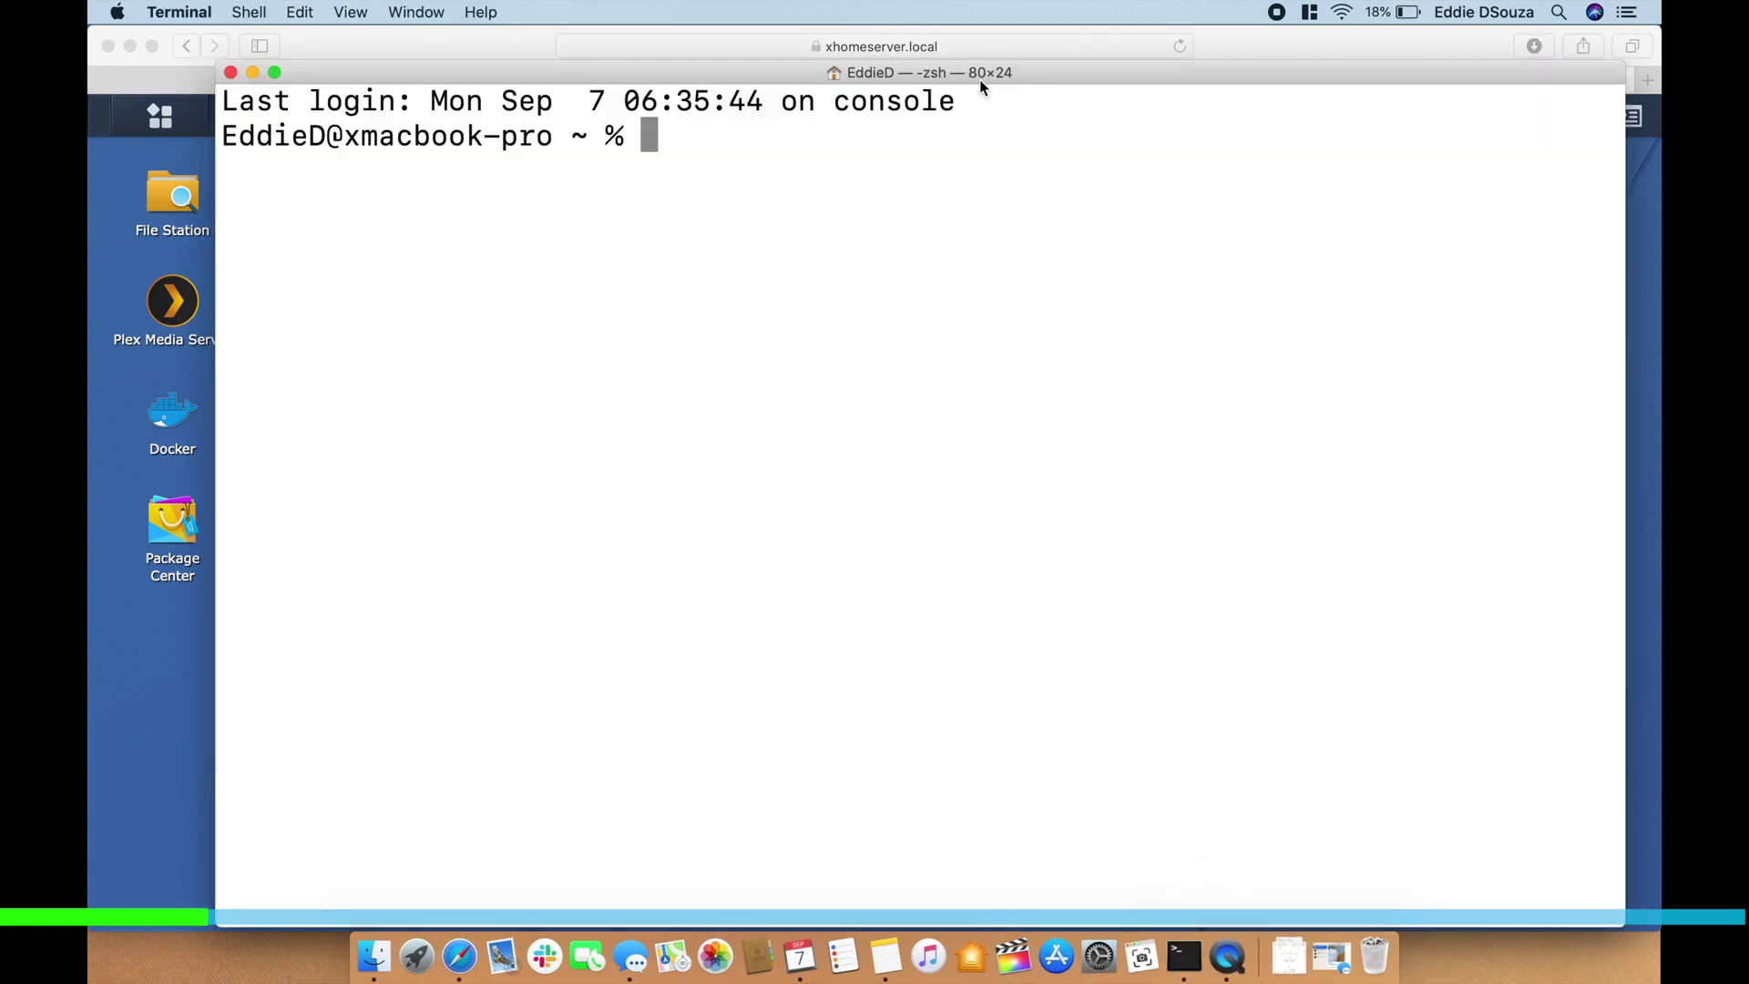
type("ss")
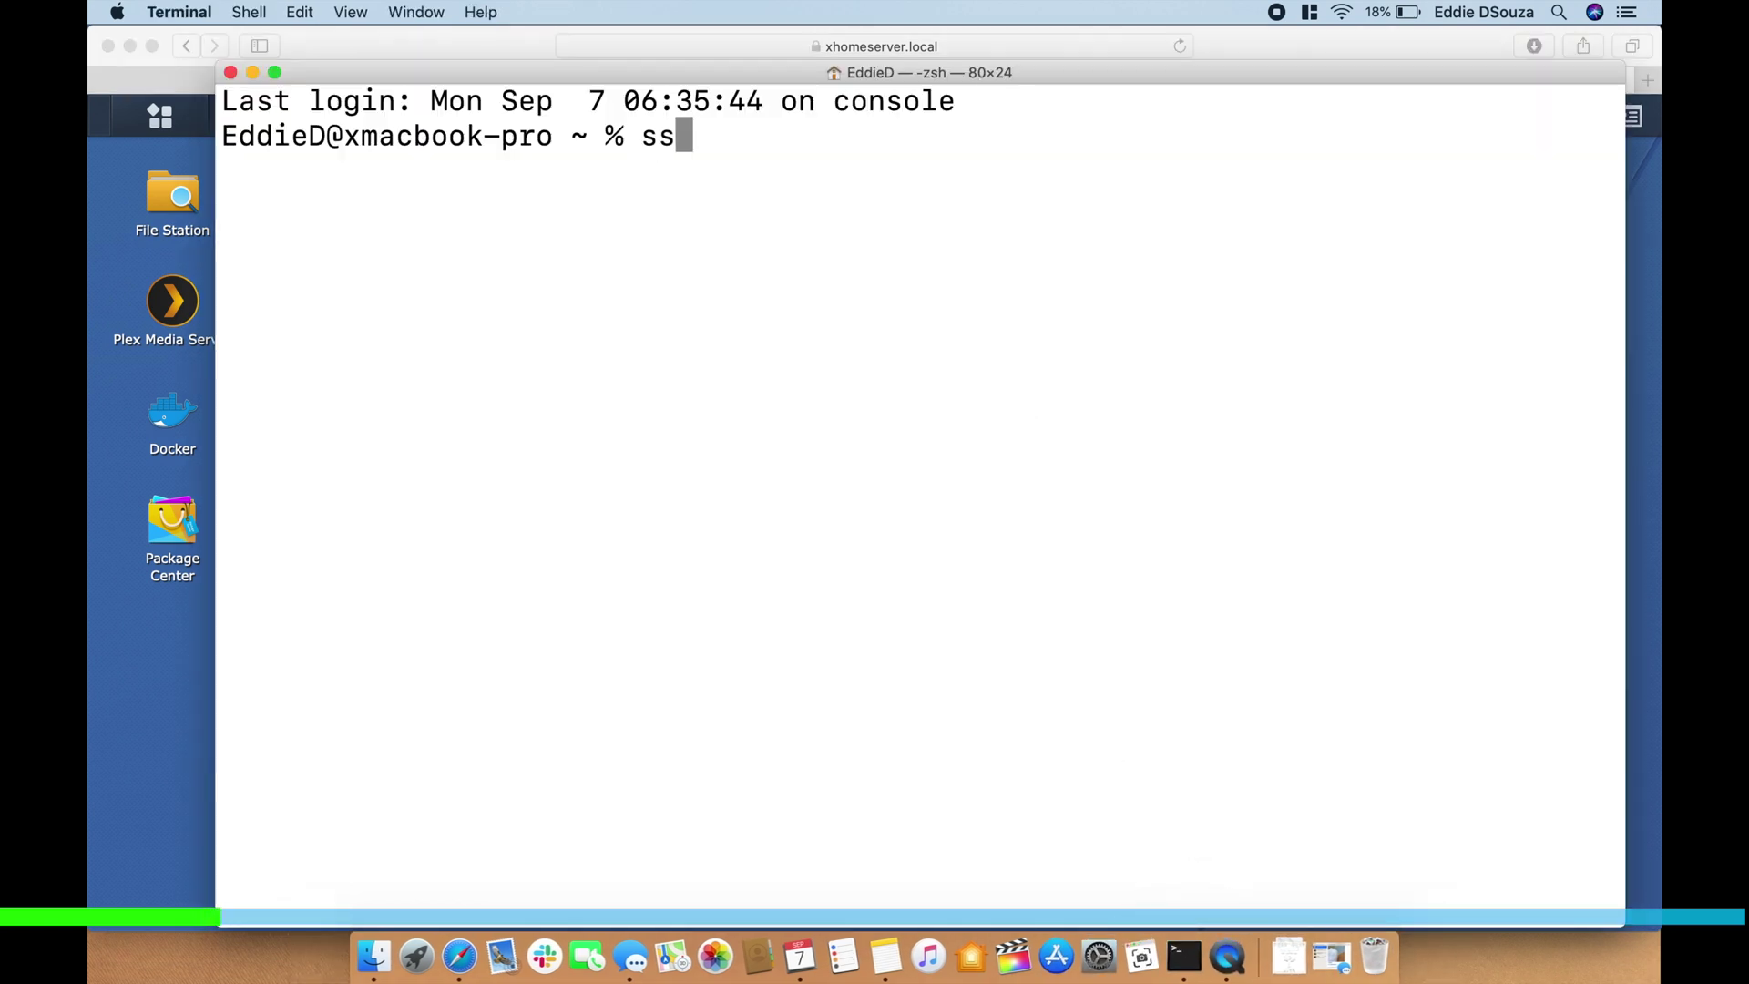
type("h Eddie")
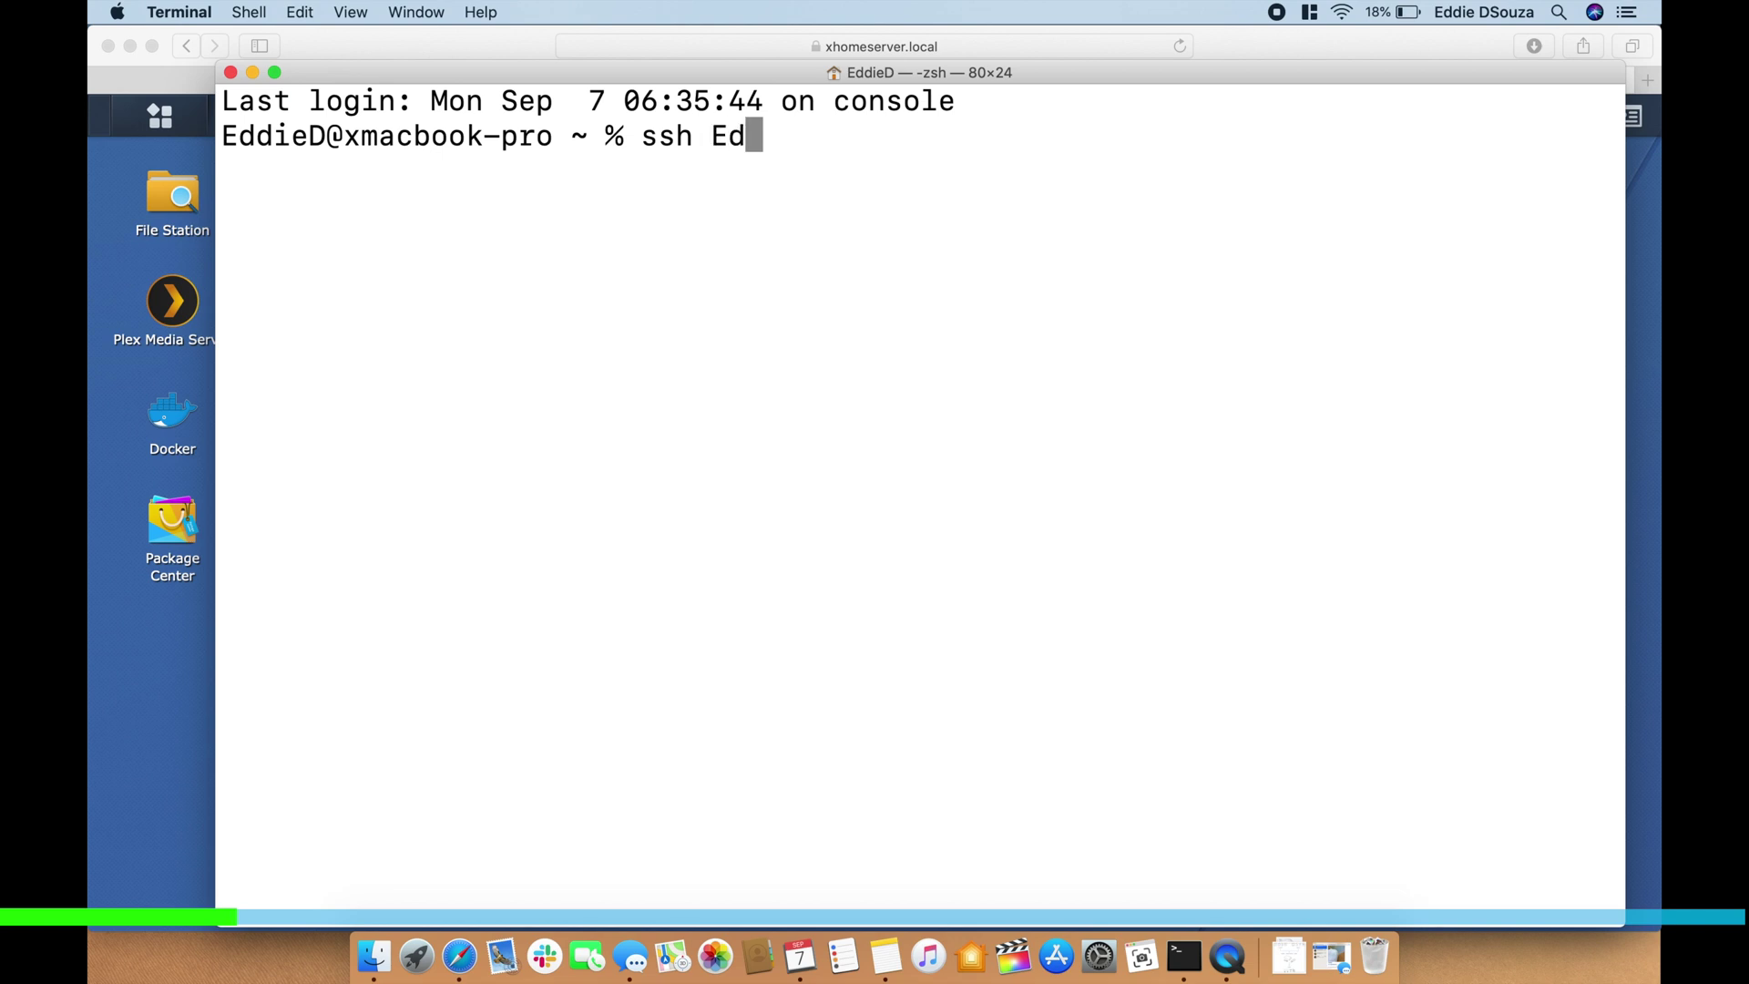
type("D@192.168.86.12 -p1980")
key("Return")
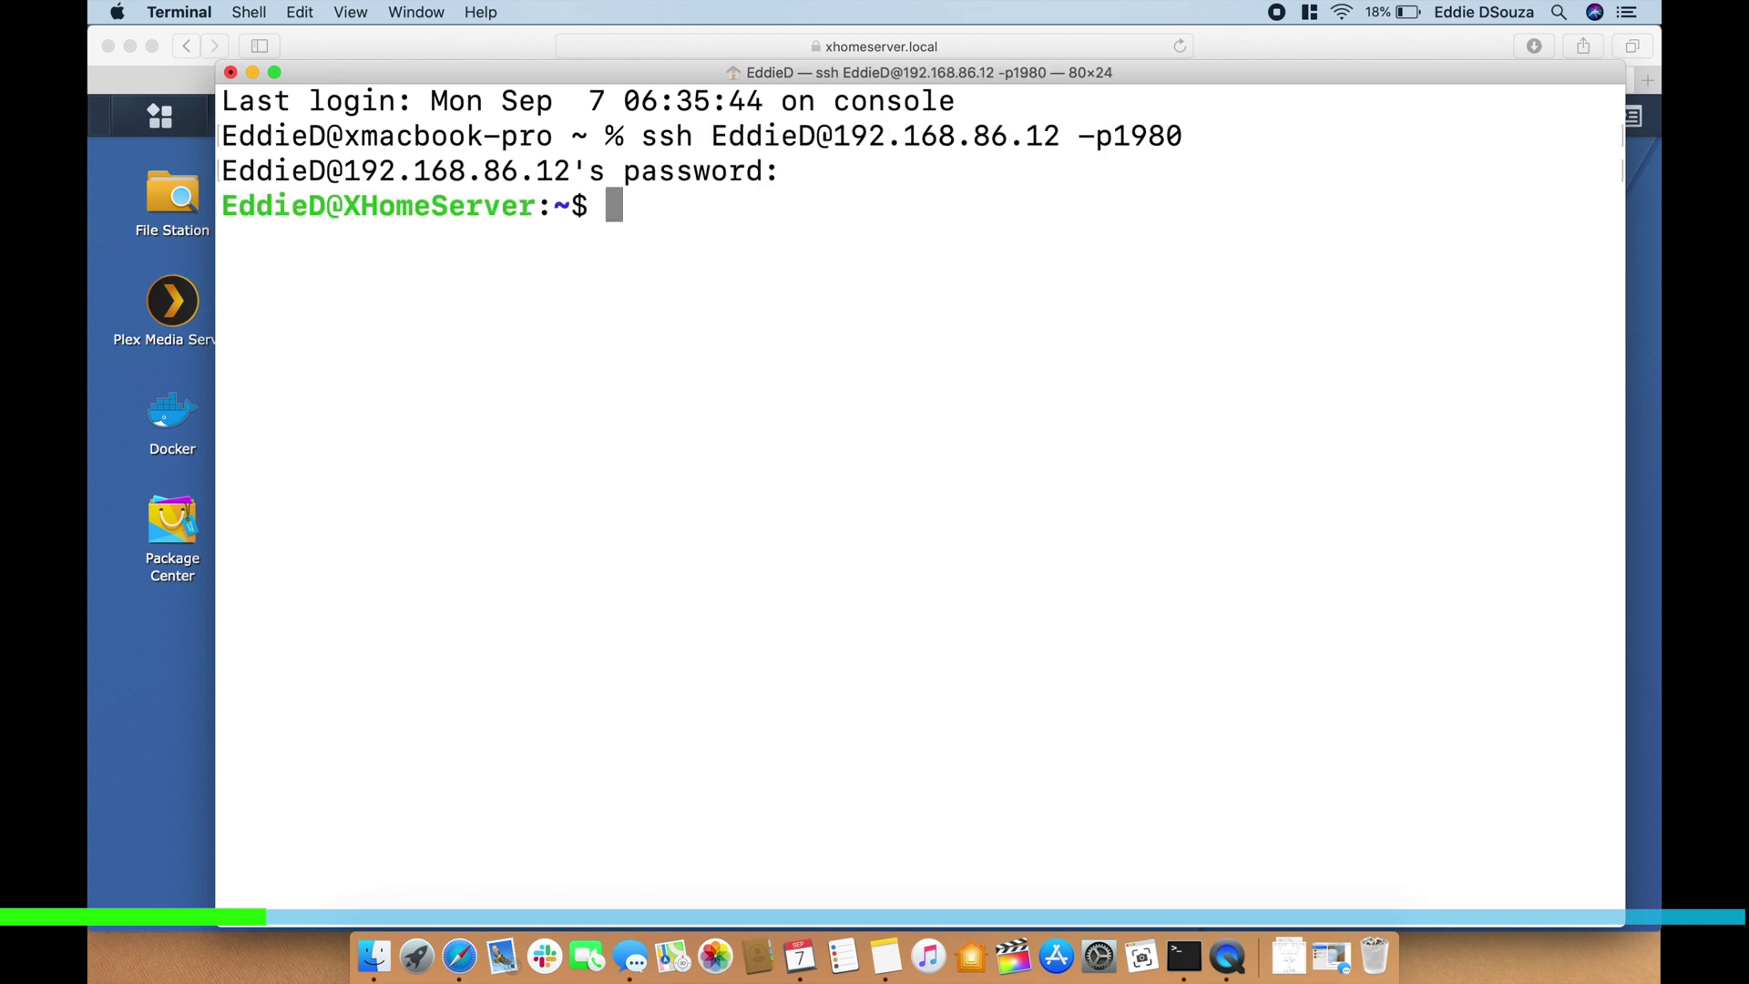
type("sudo su")
key("Return")
key("Return")
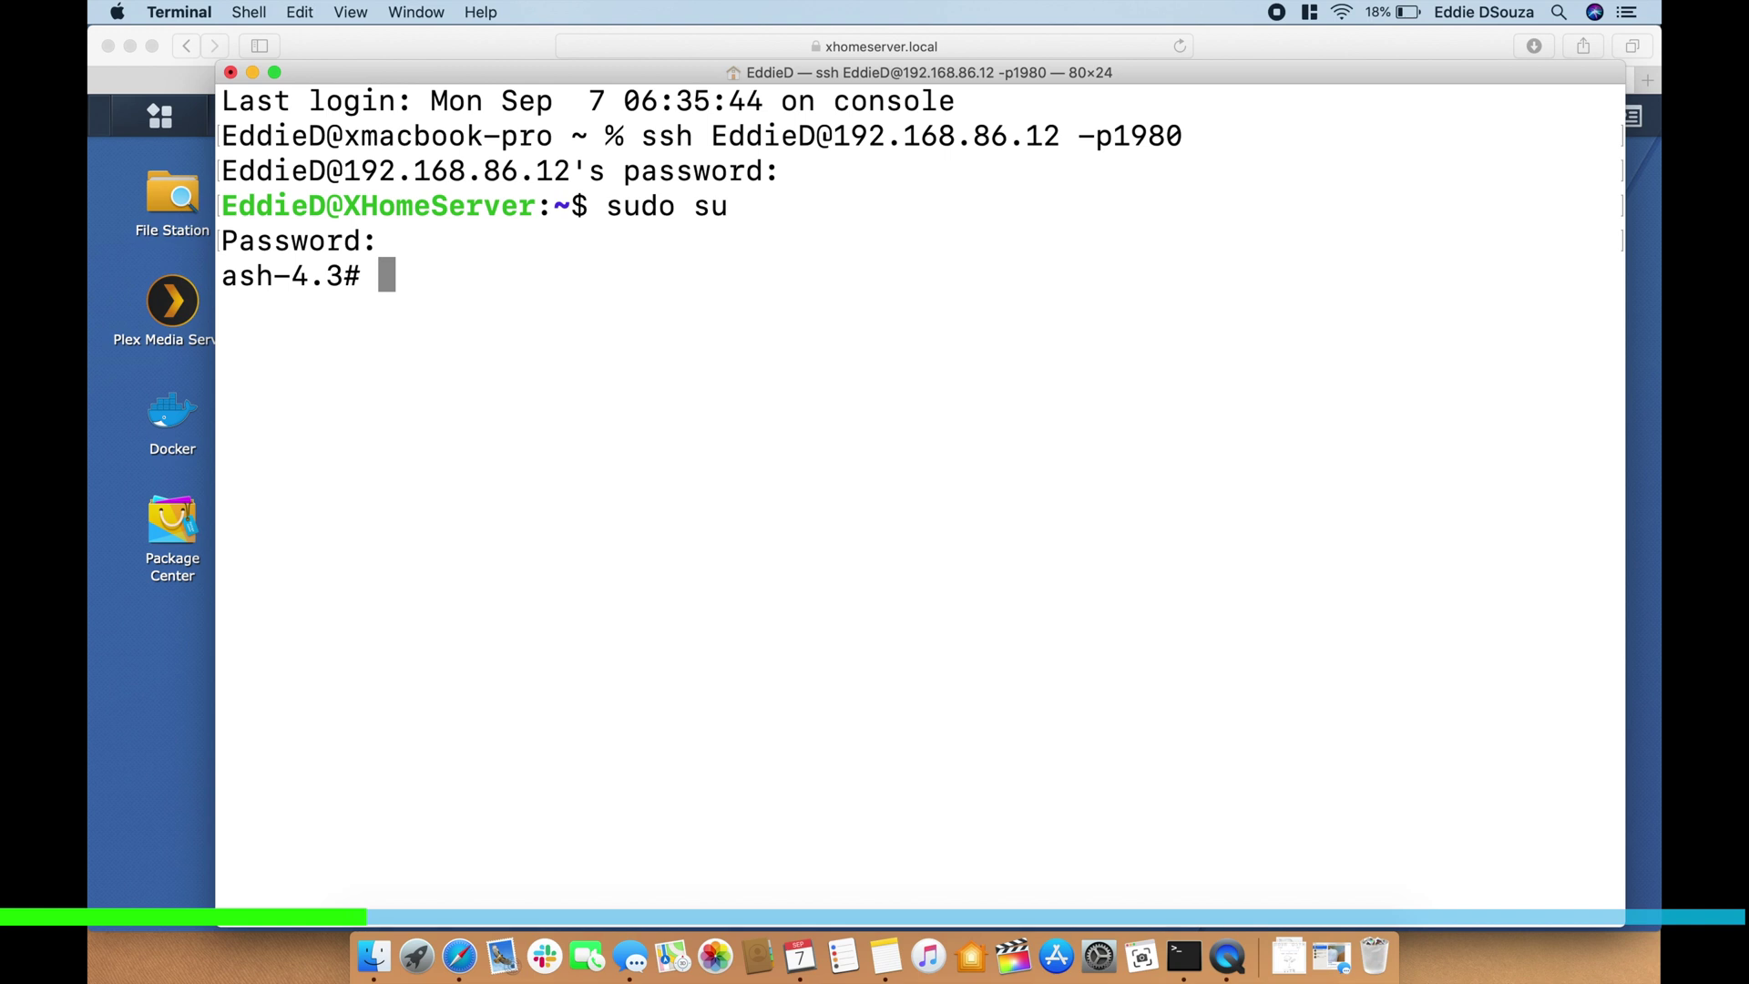
Load the usbserial.ko and ftdi_sio.ko kernel modules with insmod
type("insmod /lib/modules/usbserial.ko")
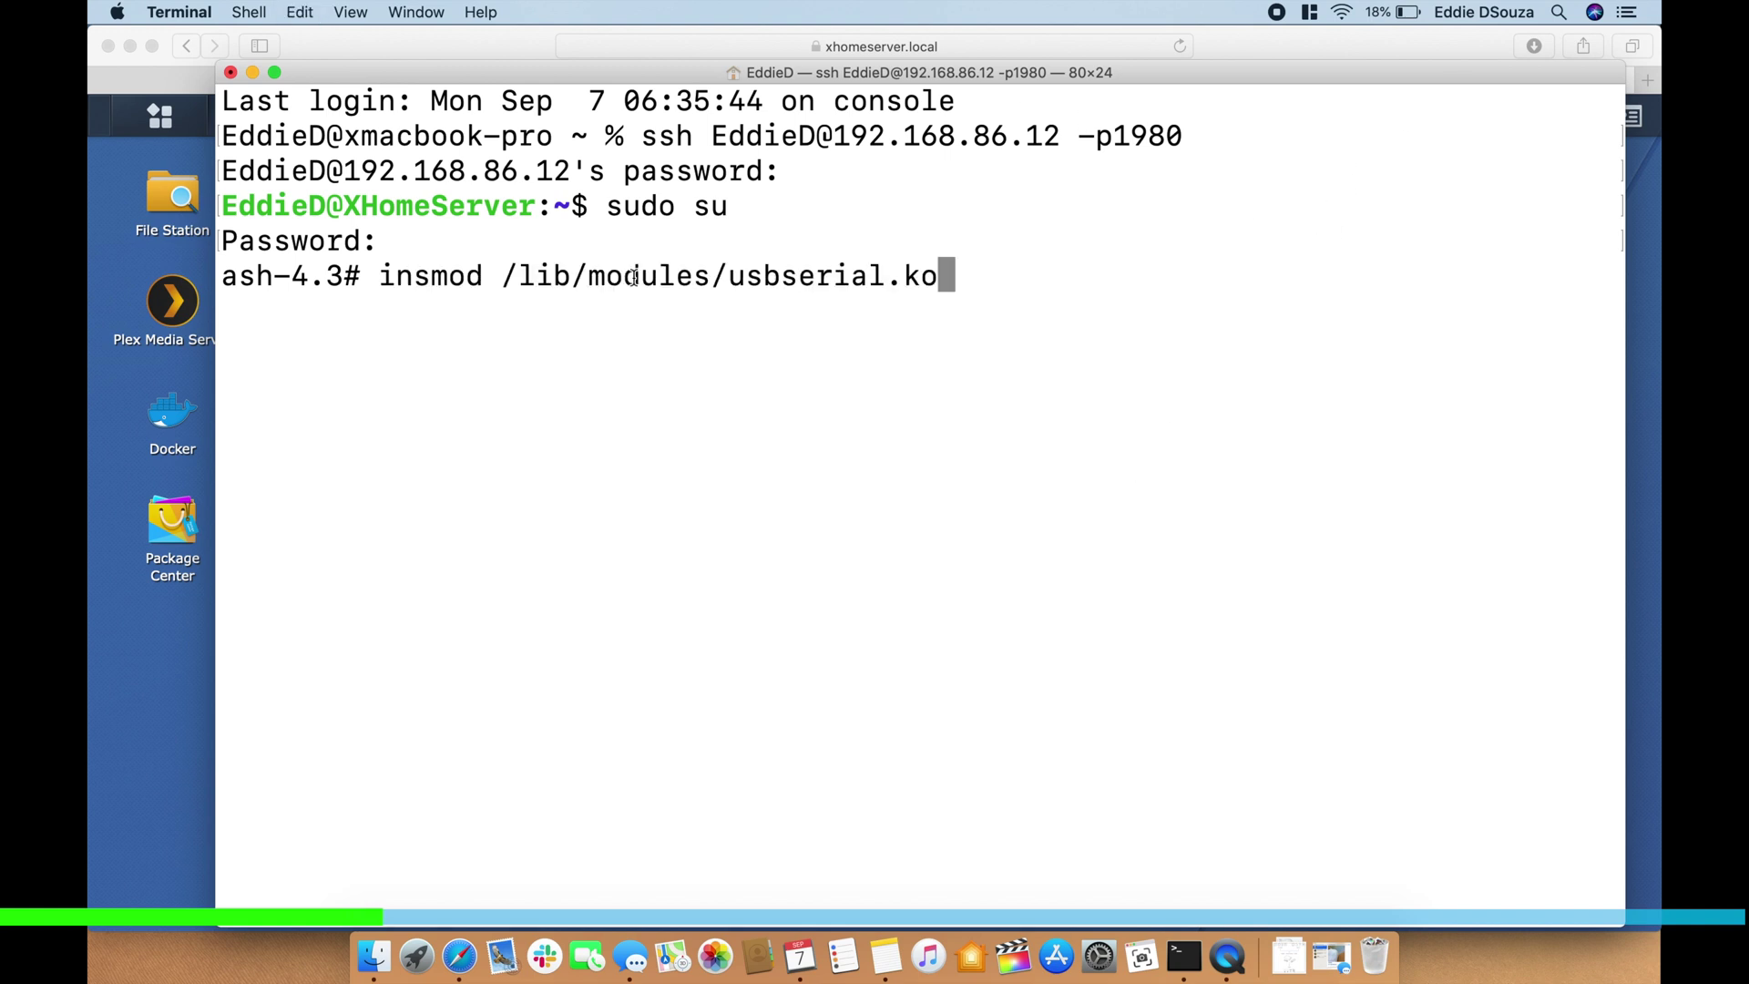
key("Return")
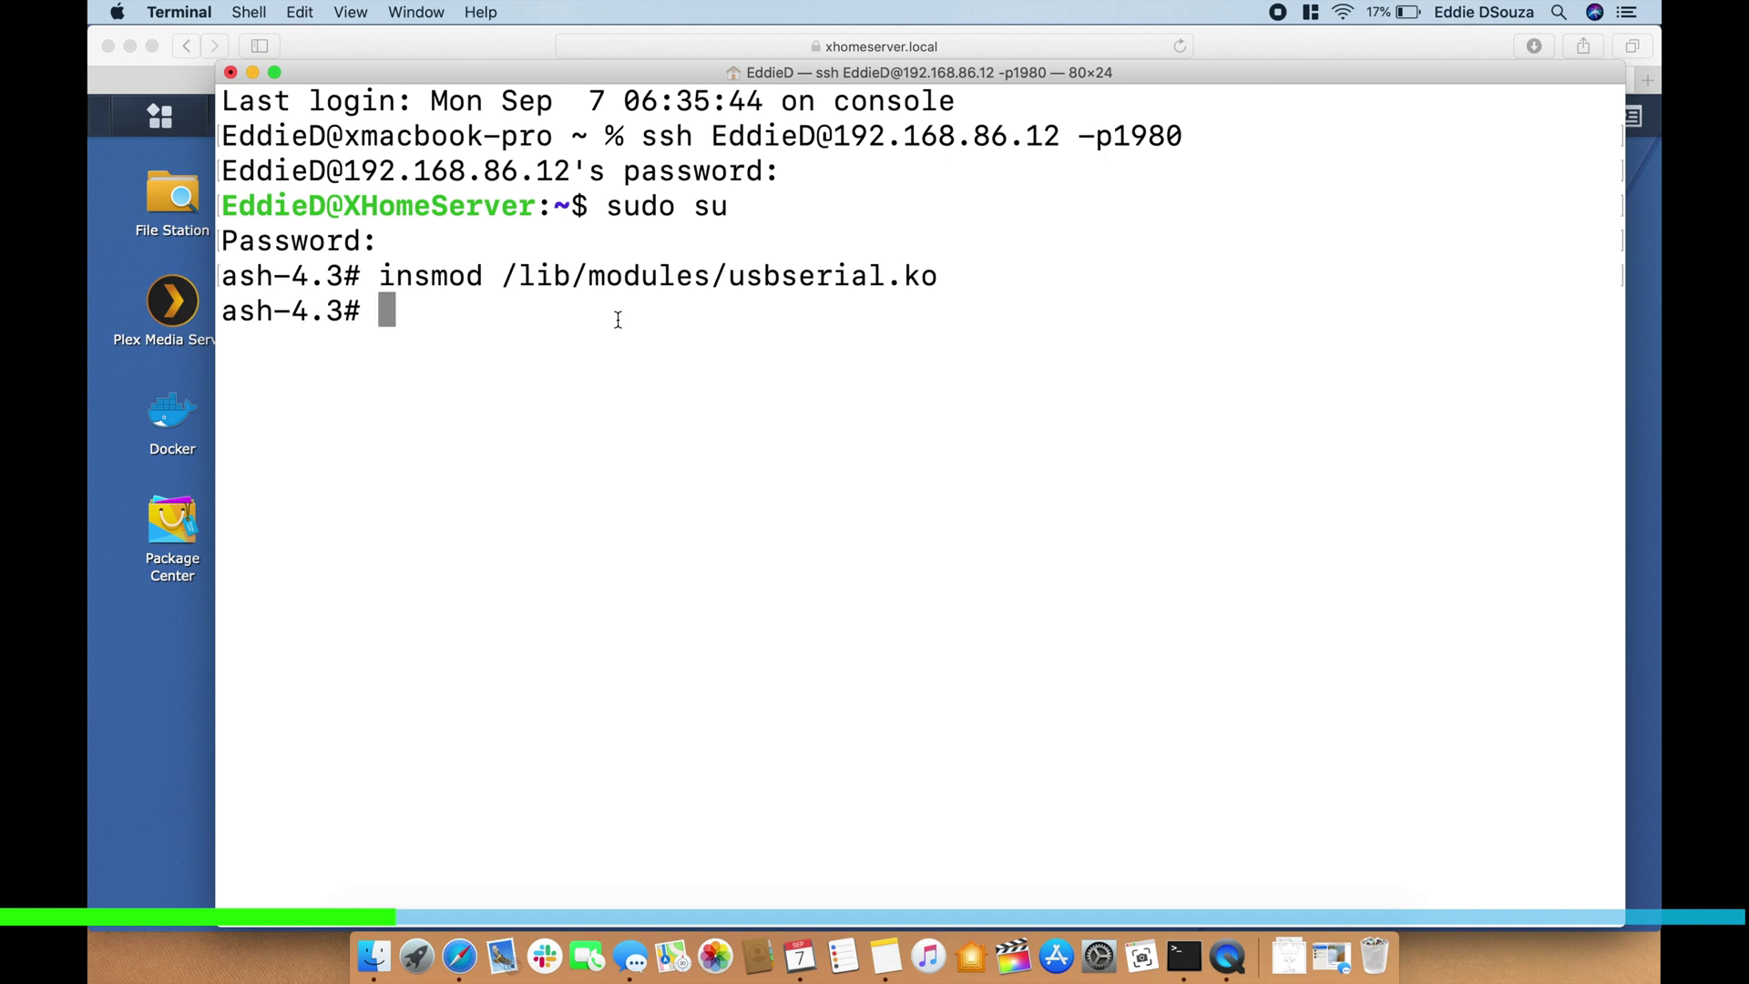
type("insmod /lib/modules/ftdi_sio.ko")
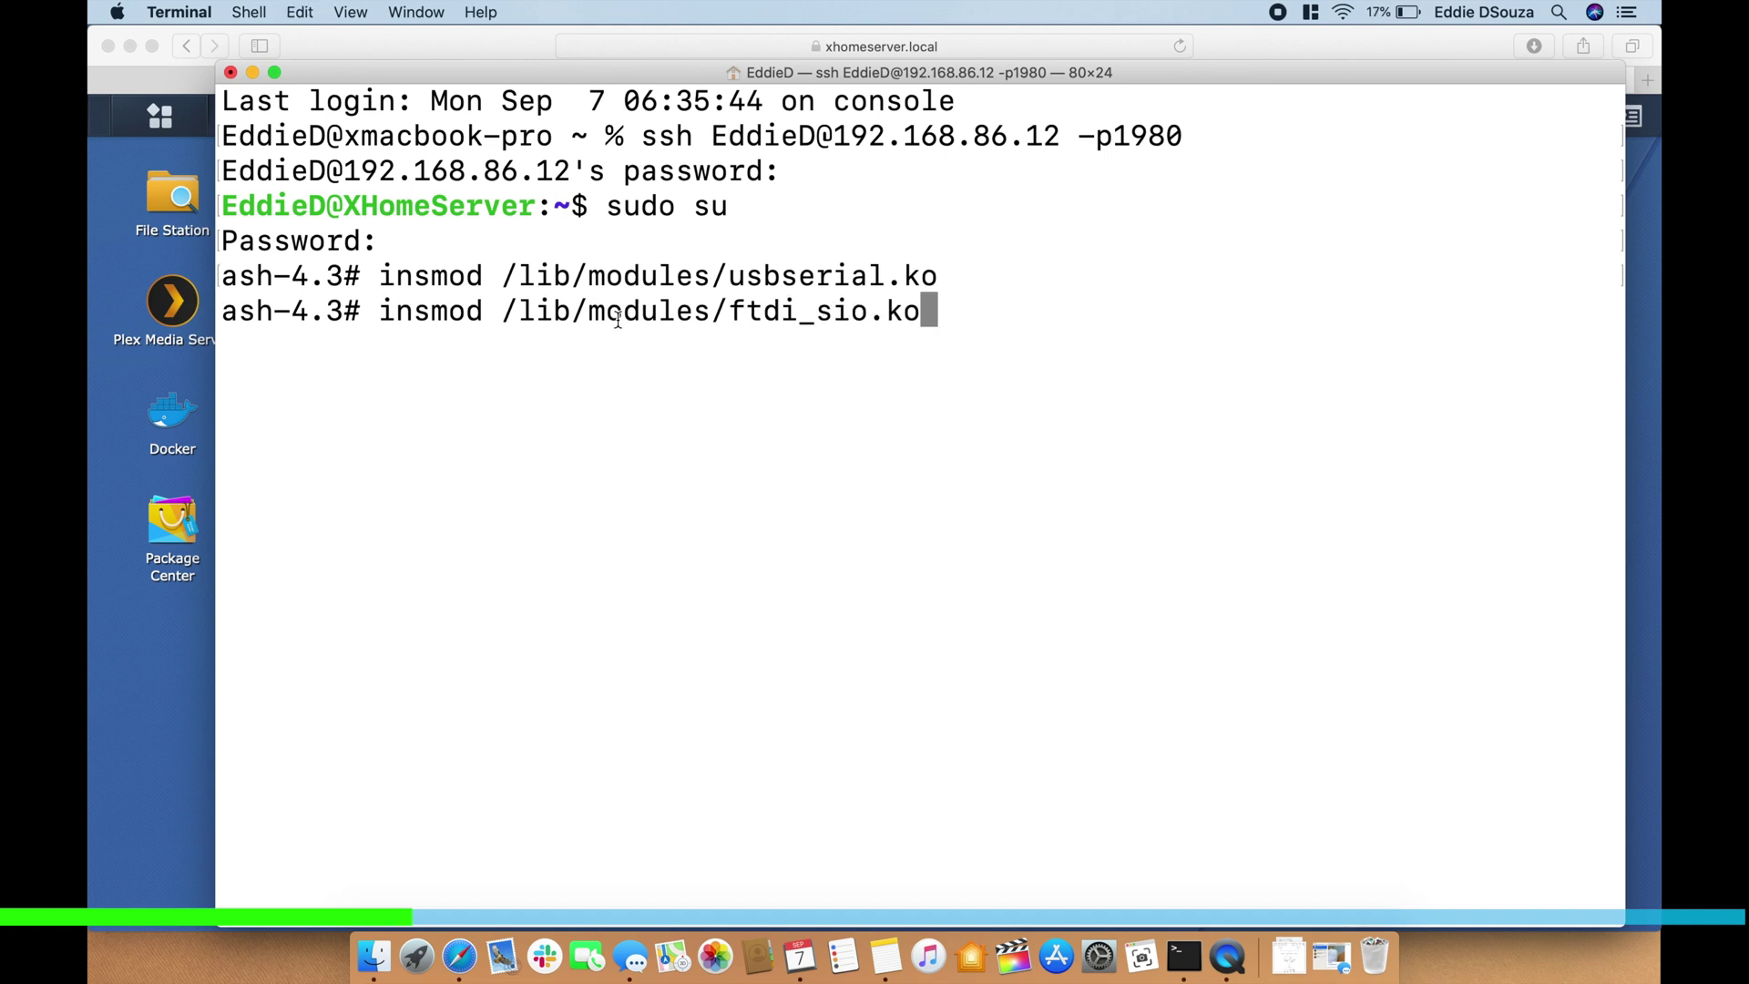
key("Return")
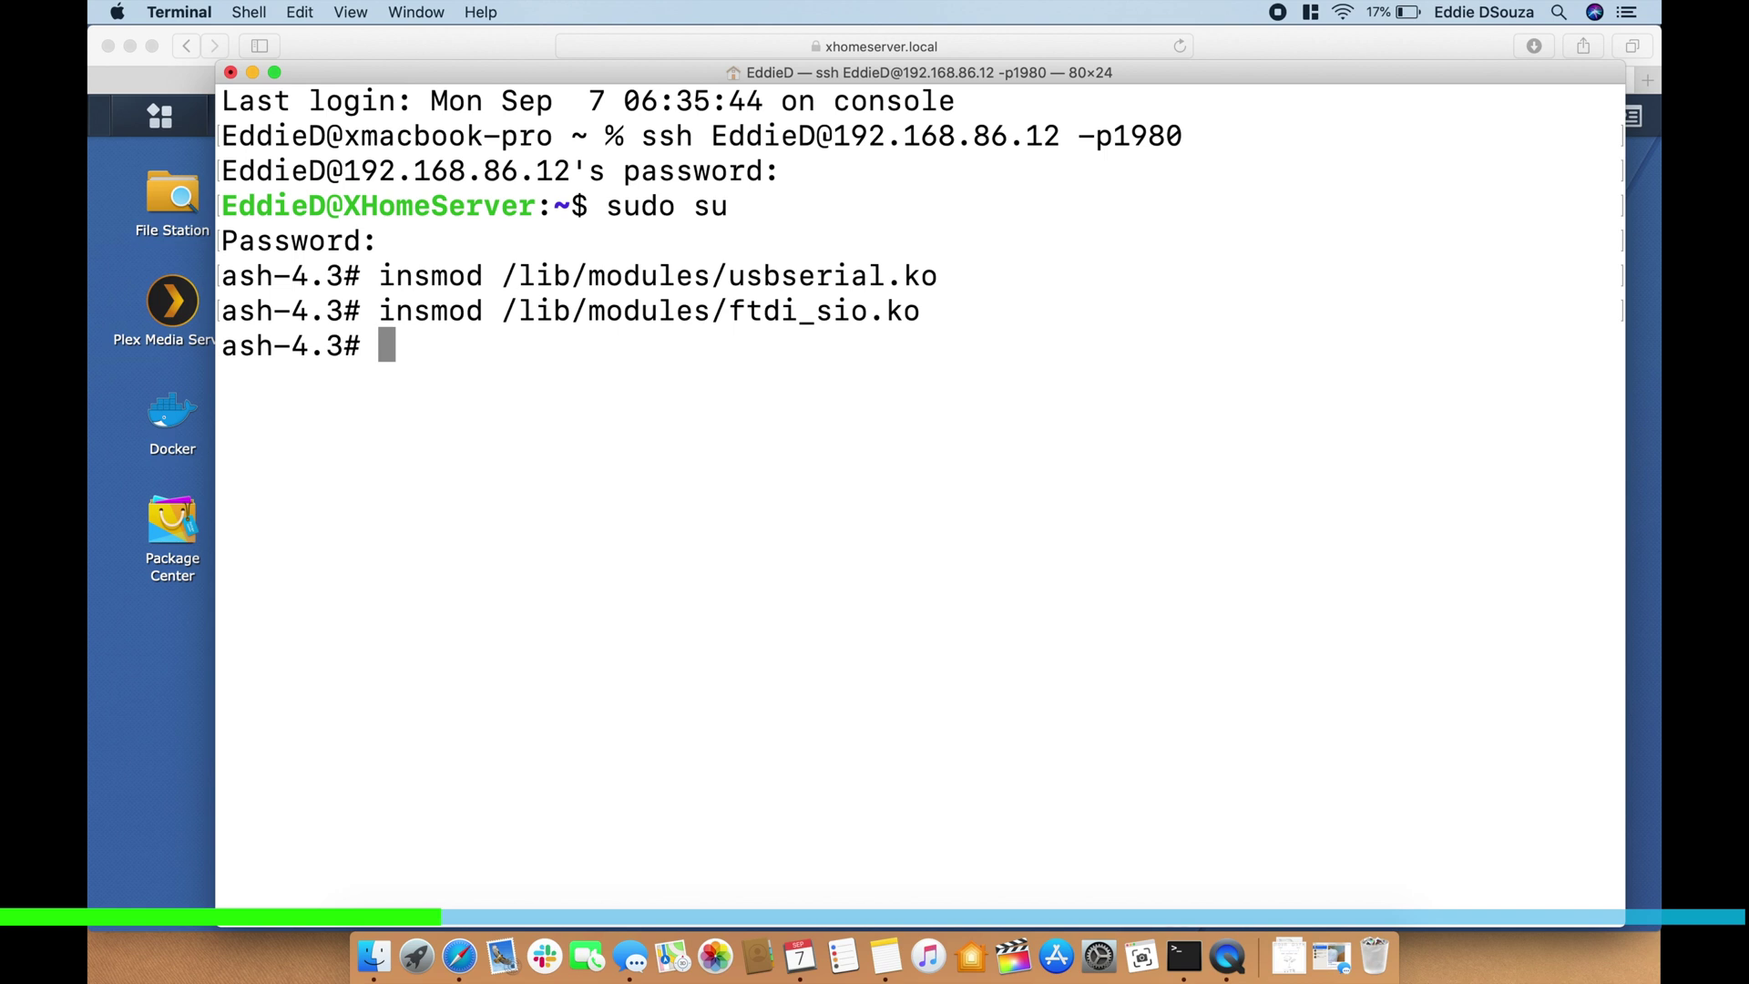
Run dmesg to confirm the usbserial and ftdi_sio drivers are registered
type("dmesg")
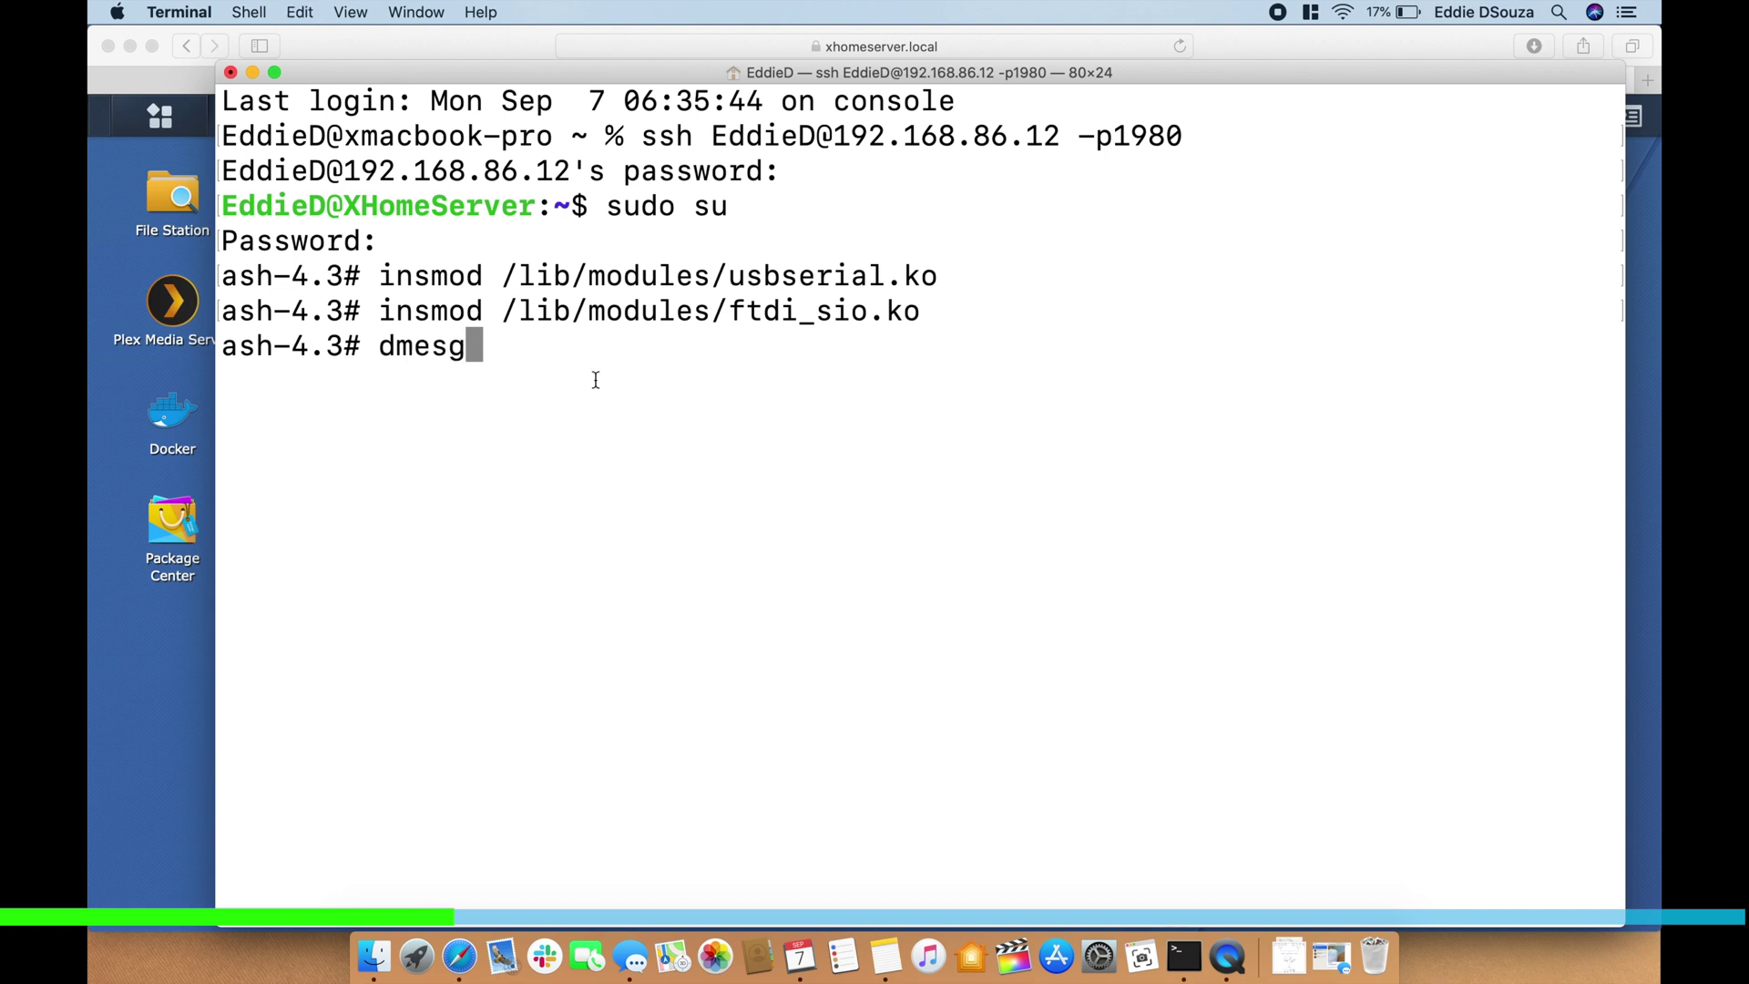
key("Return")
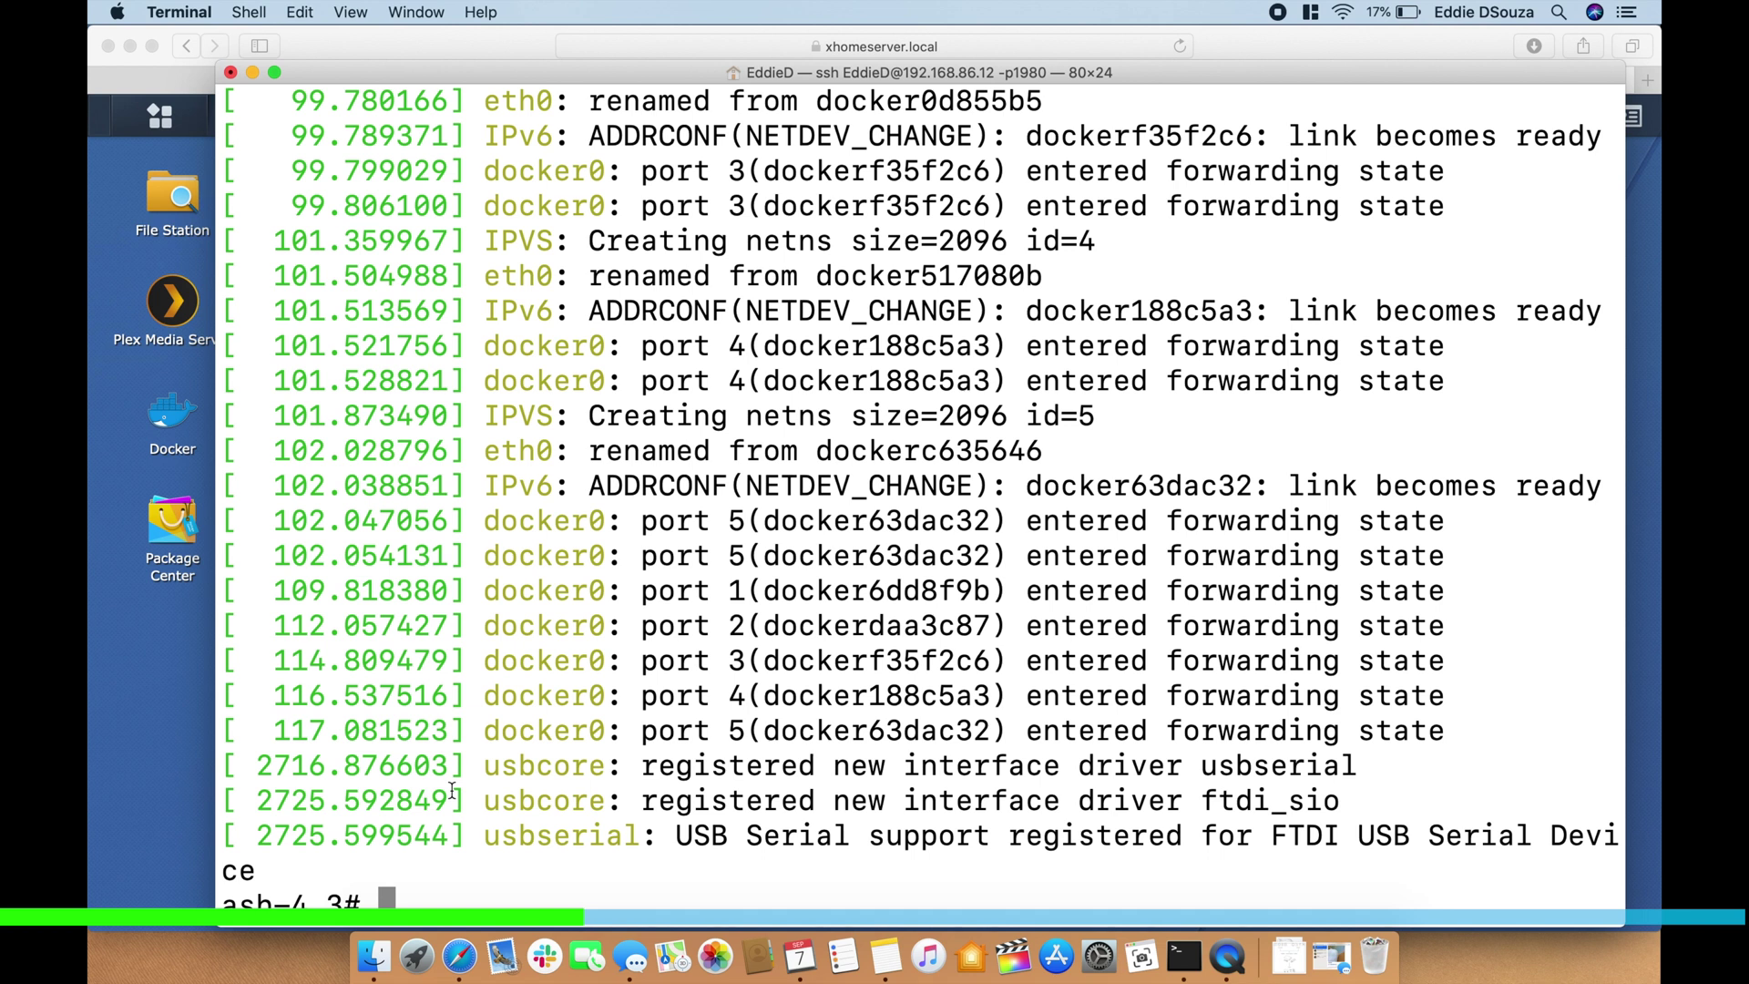
Exit the root shell and view Docker's image list showing marthoc/deconz:latest at 284 MB
type("exit")
key("Return")
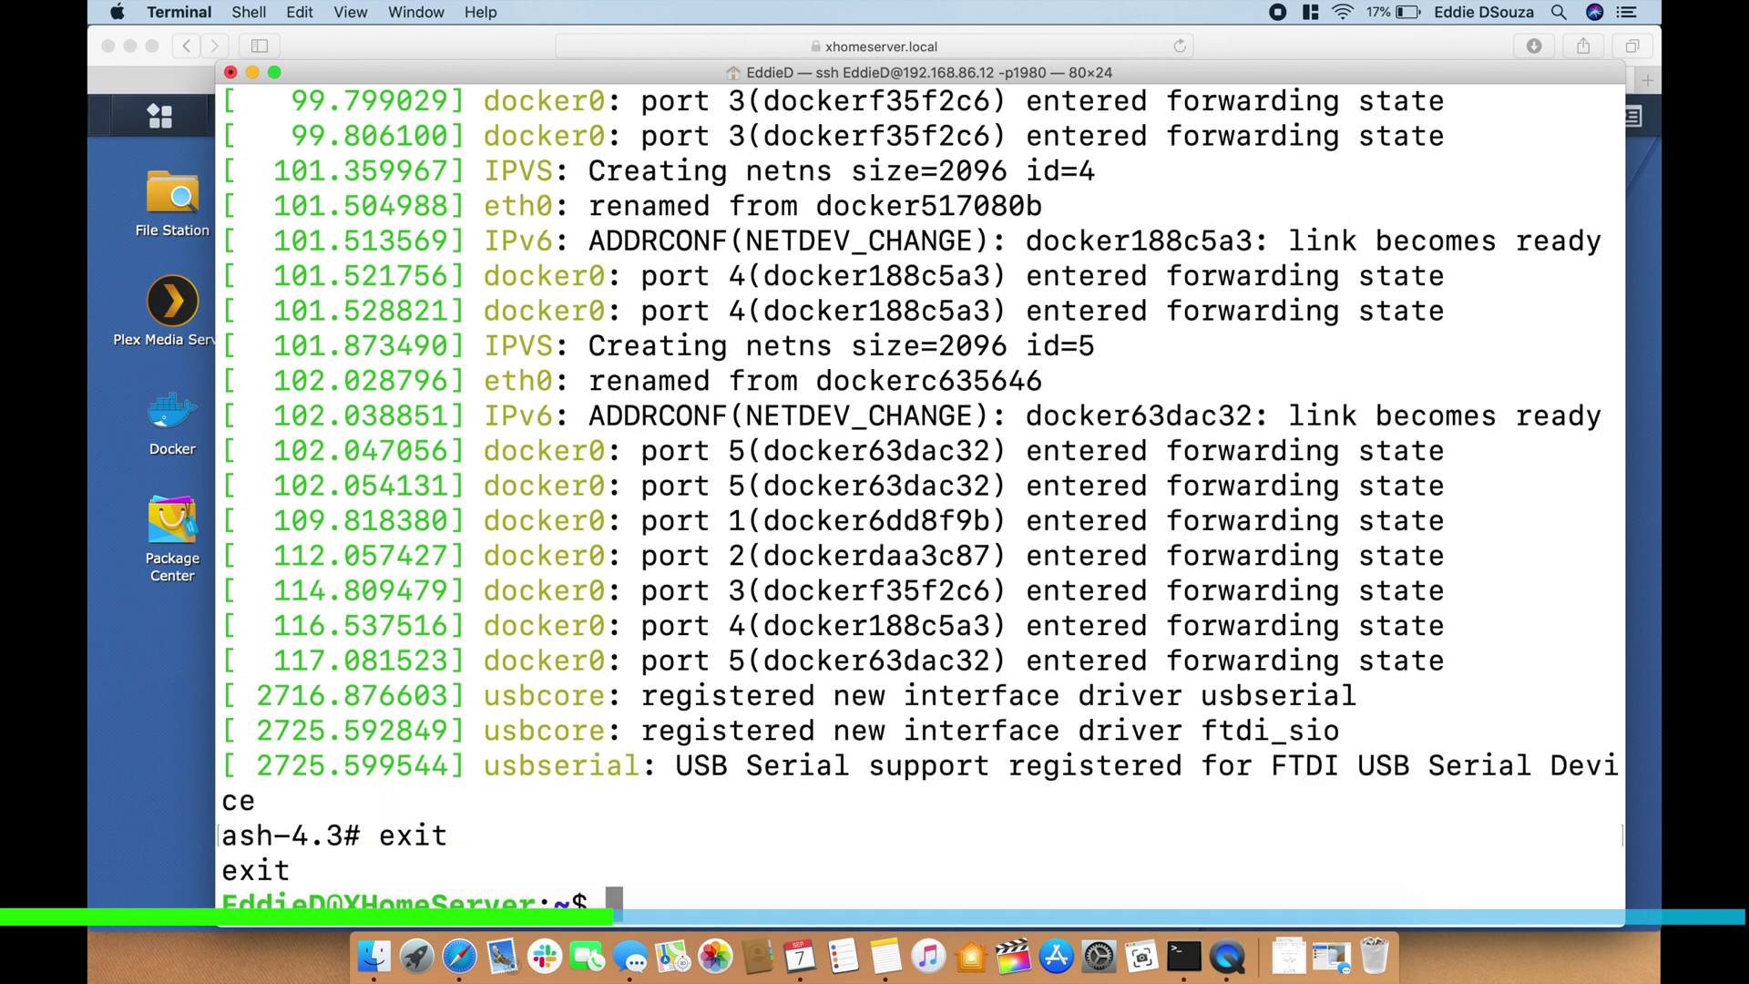
left_click(145, 674)
left_click(376, 434)
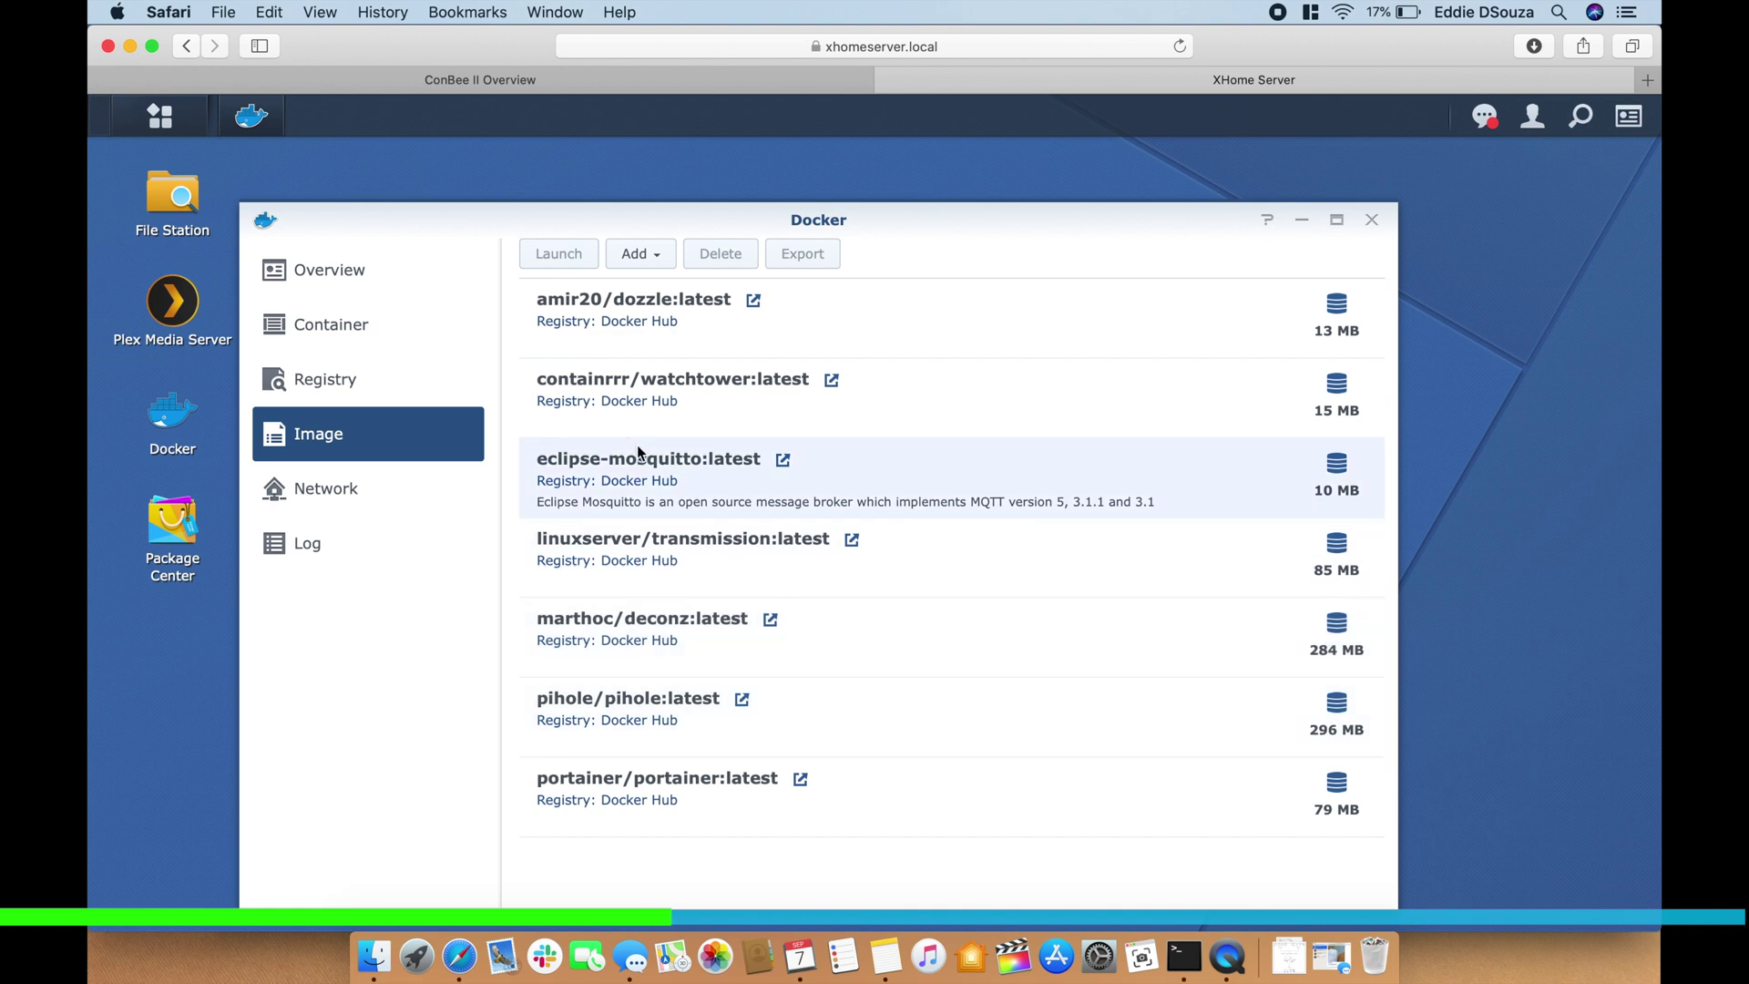
Find marthoc/deconz's Command Line example on Docker Hub, then view the docker folder in File Station
left_click(1645, 80)
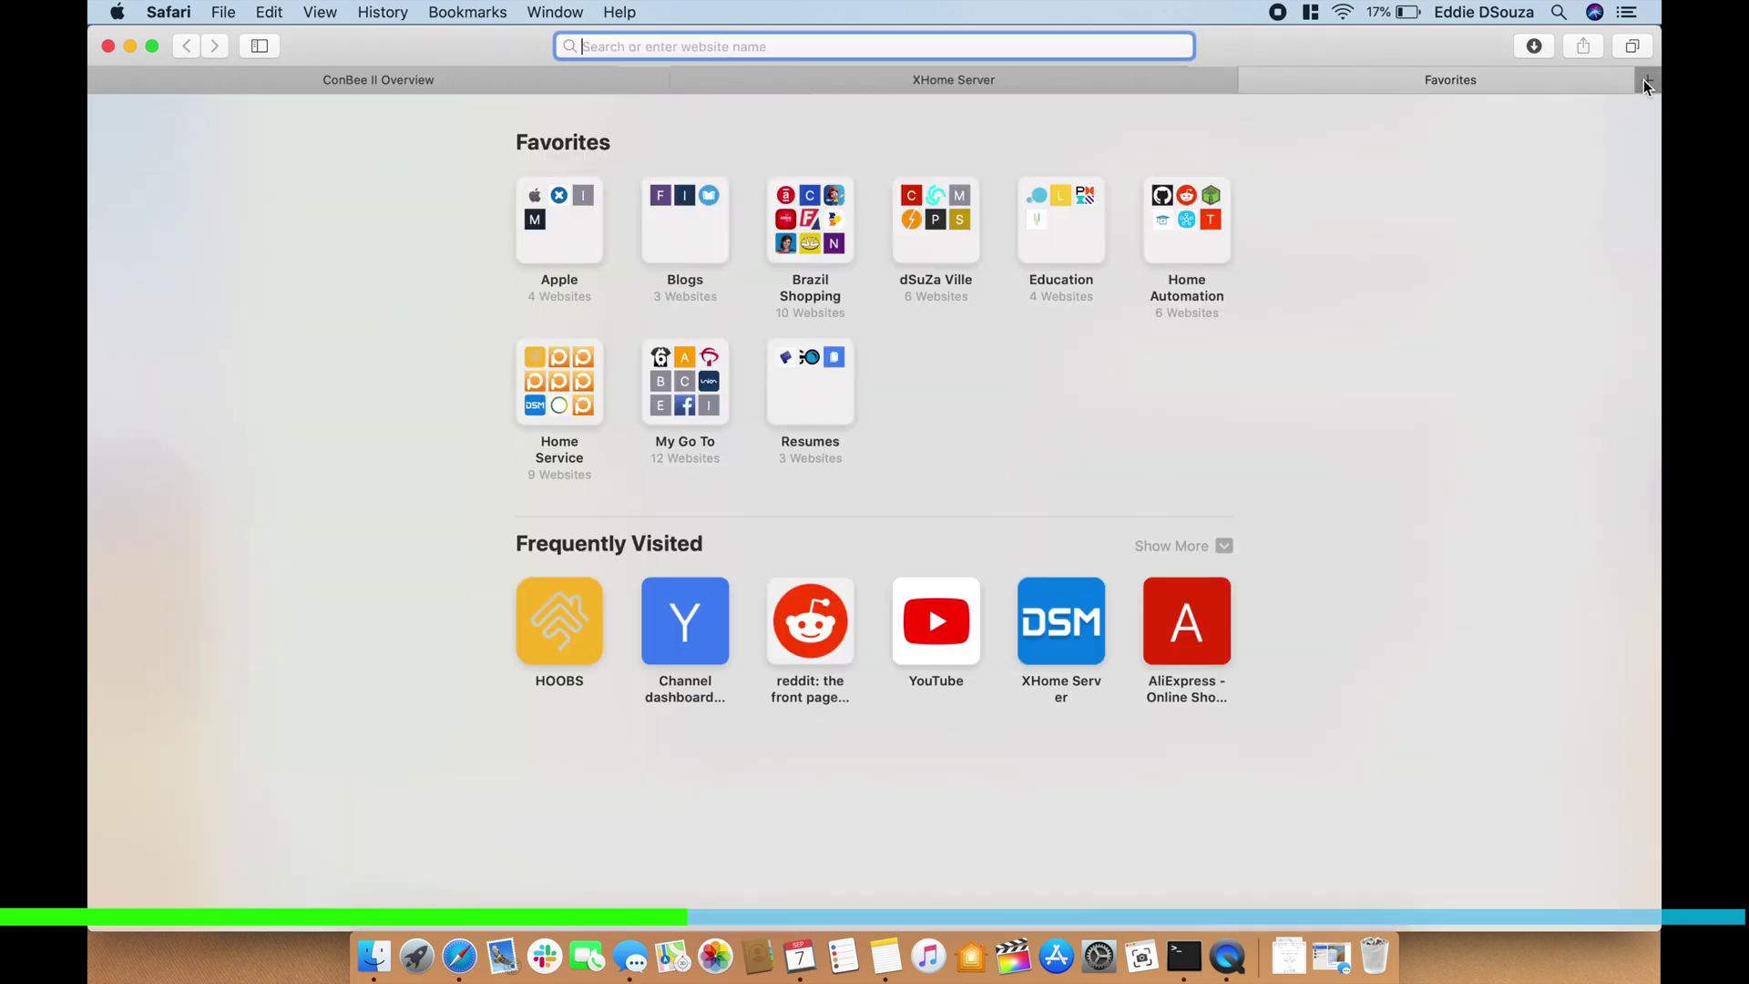
type("deconz")
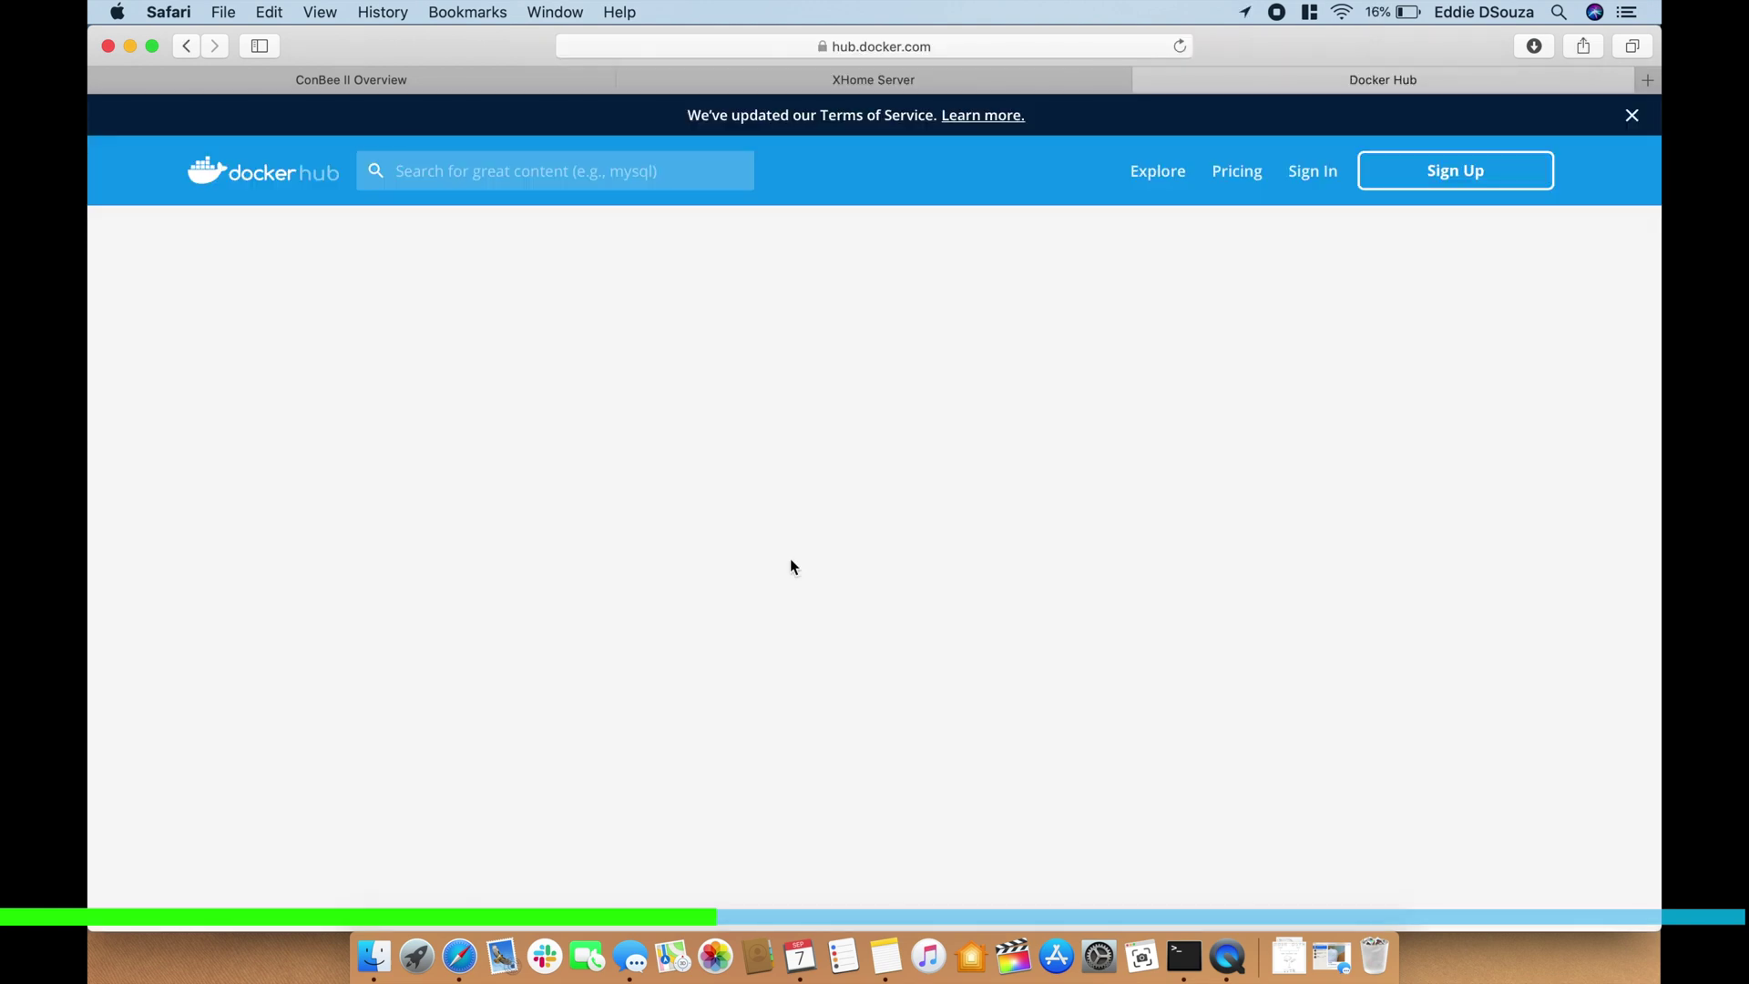
scroll(791, 566, "down", 10)
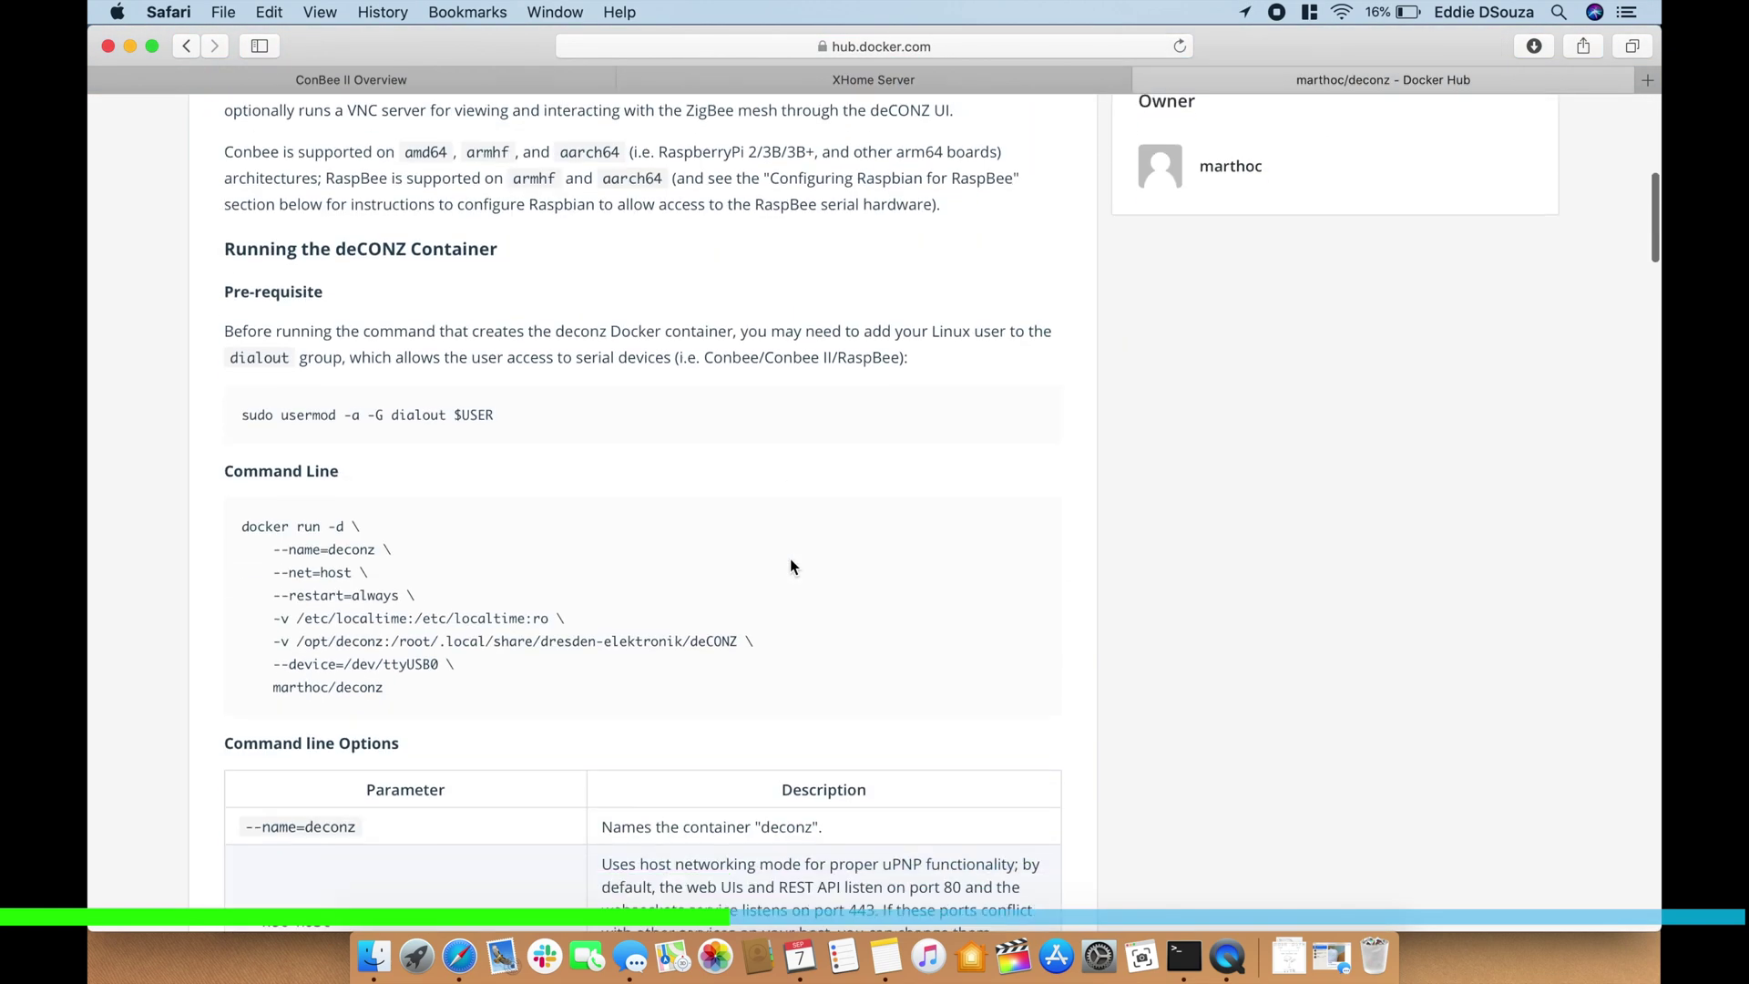
scroll(790, 566, "down", 1)
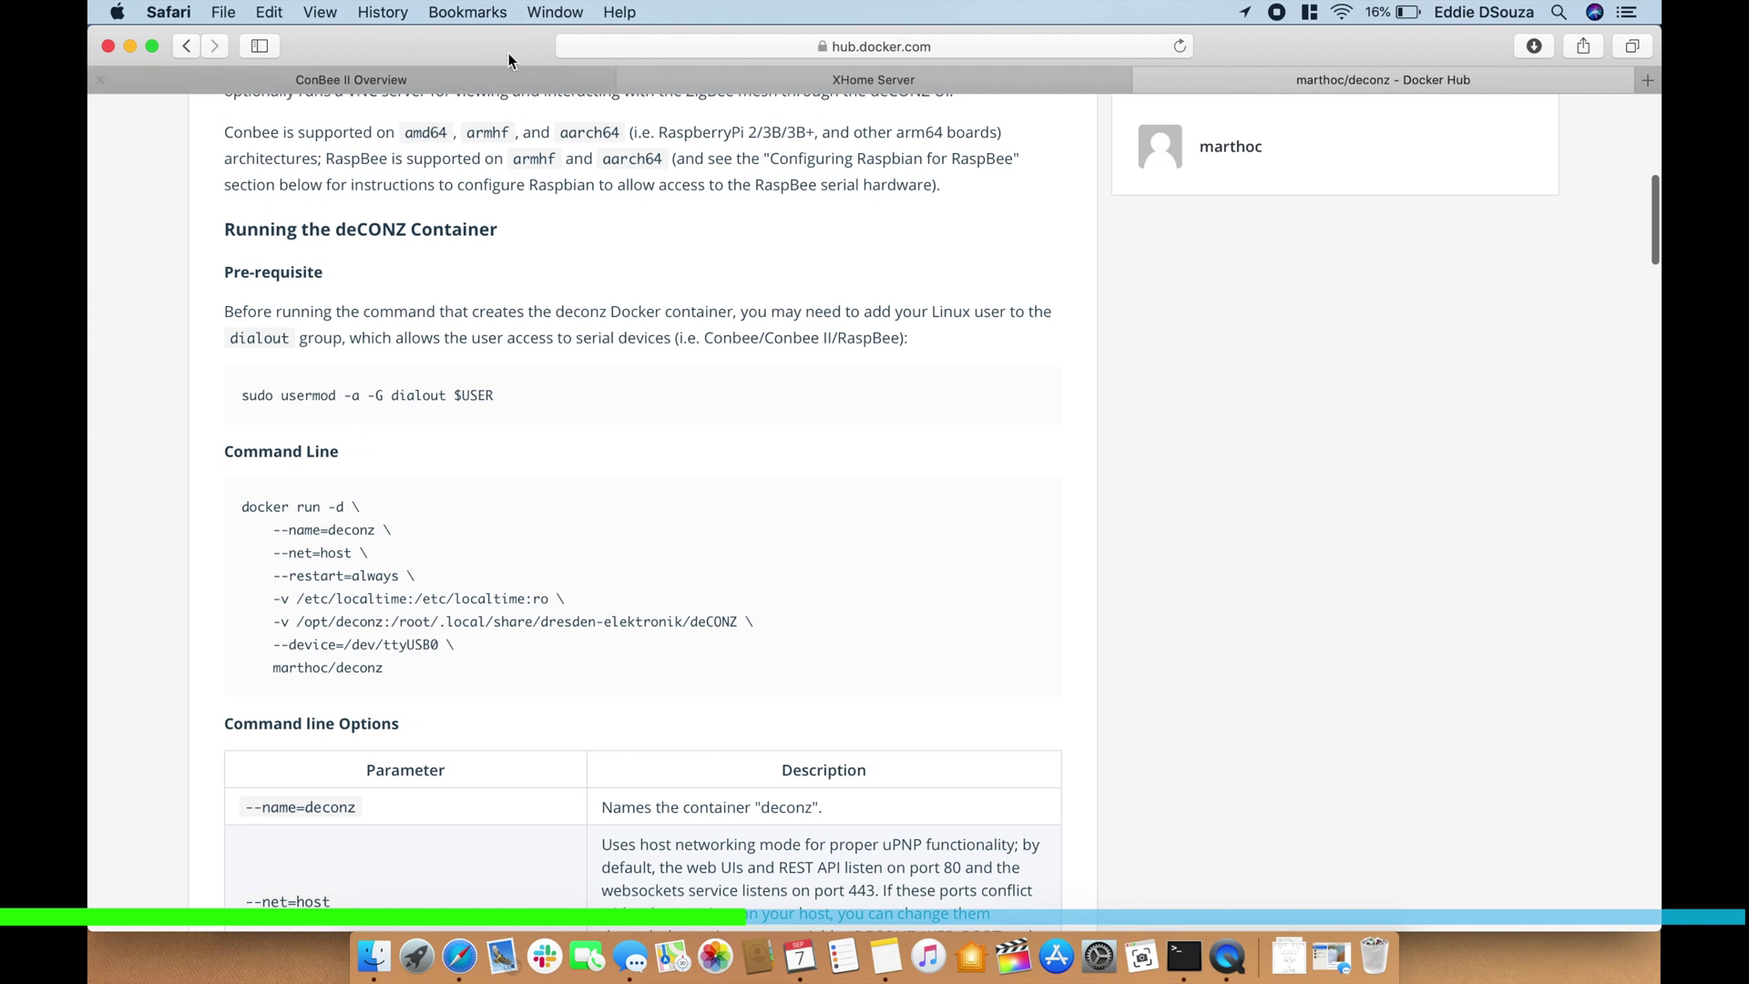
left_click(688, 81)
double_click(192, 225)
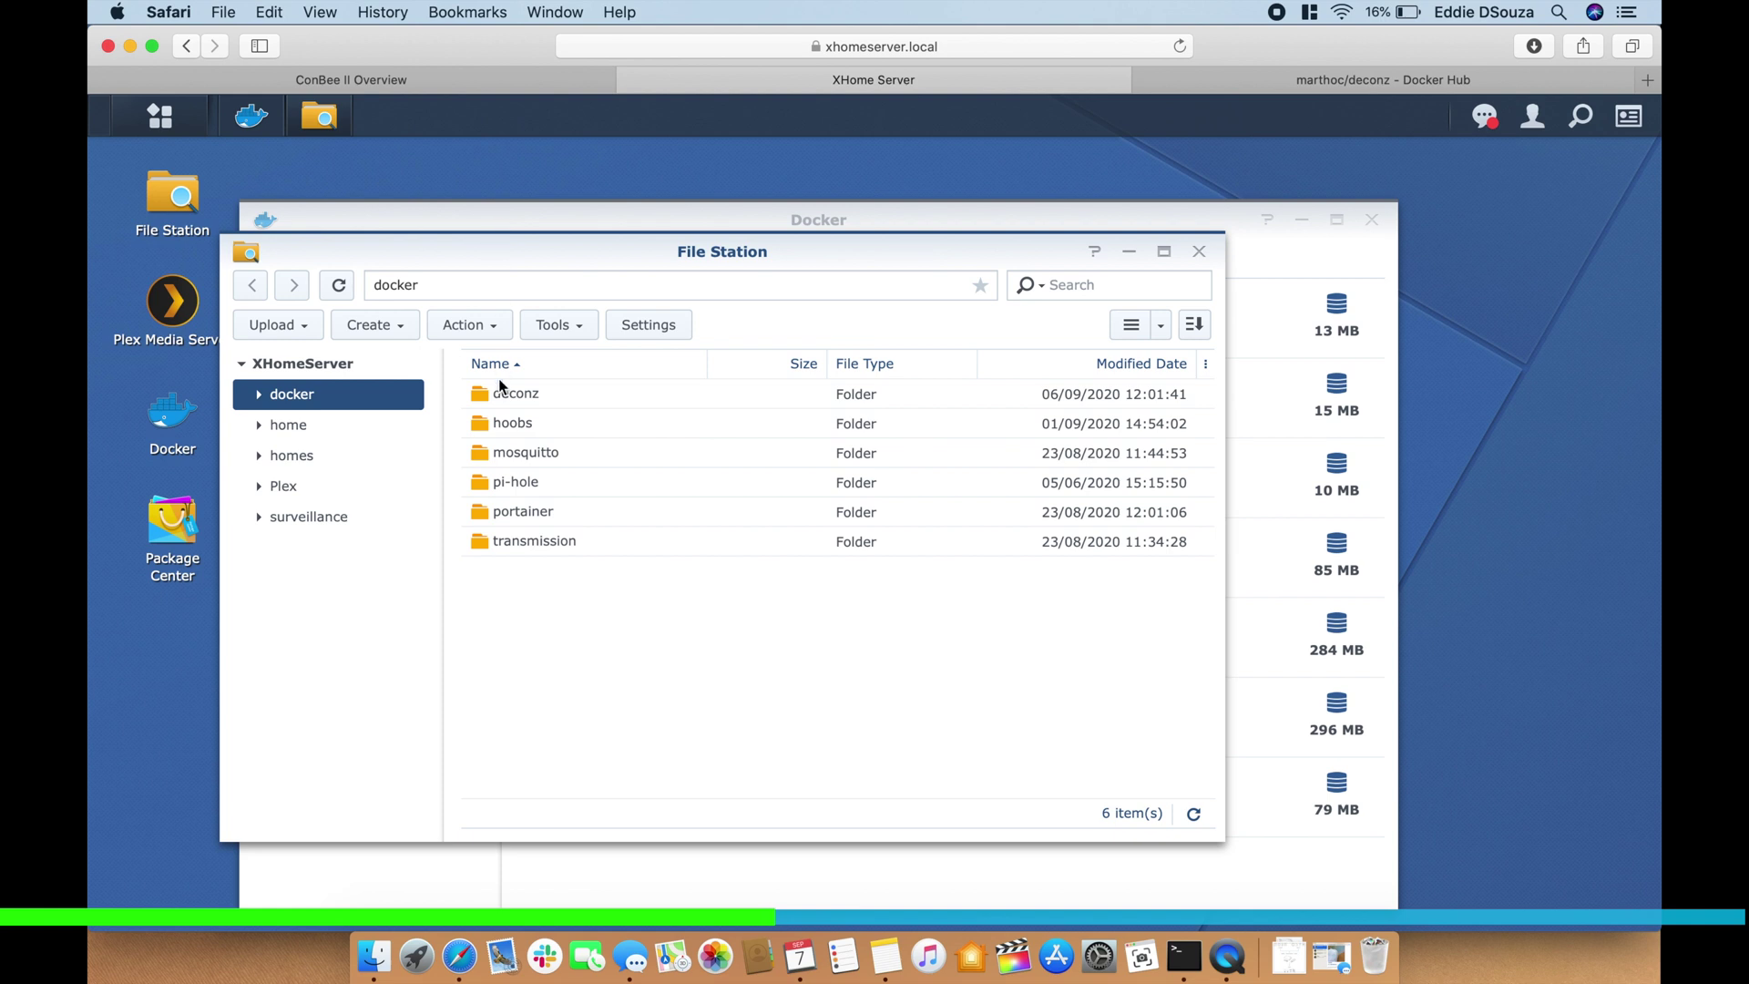
Confirm the deconz folder holds an opt folder, then return to the marthoc/deconz Docker Hub tab
double_click(586, 394)
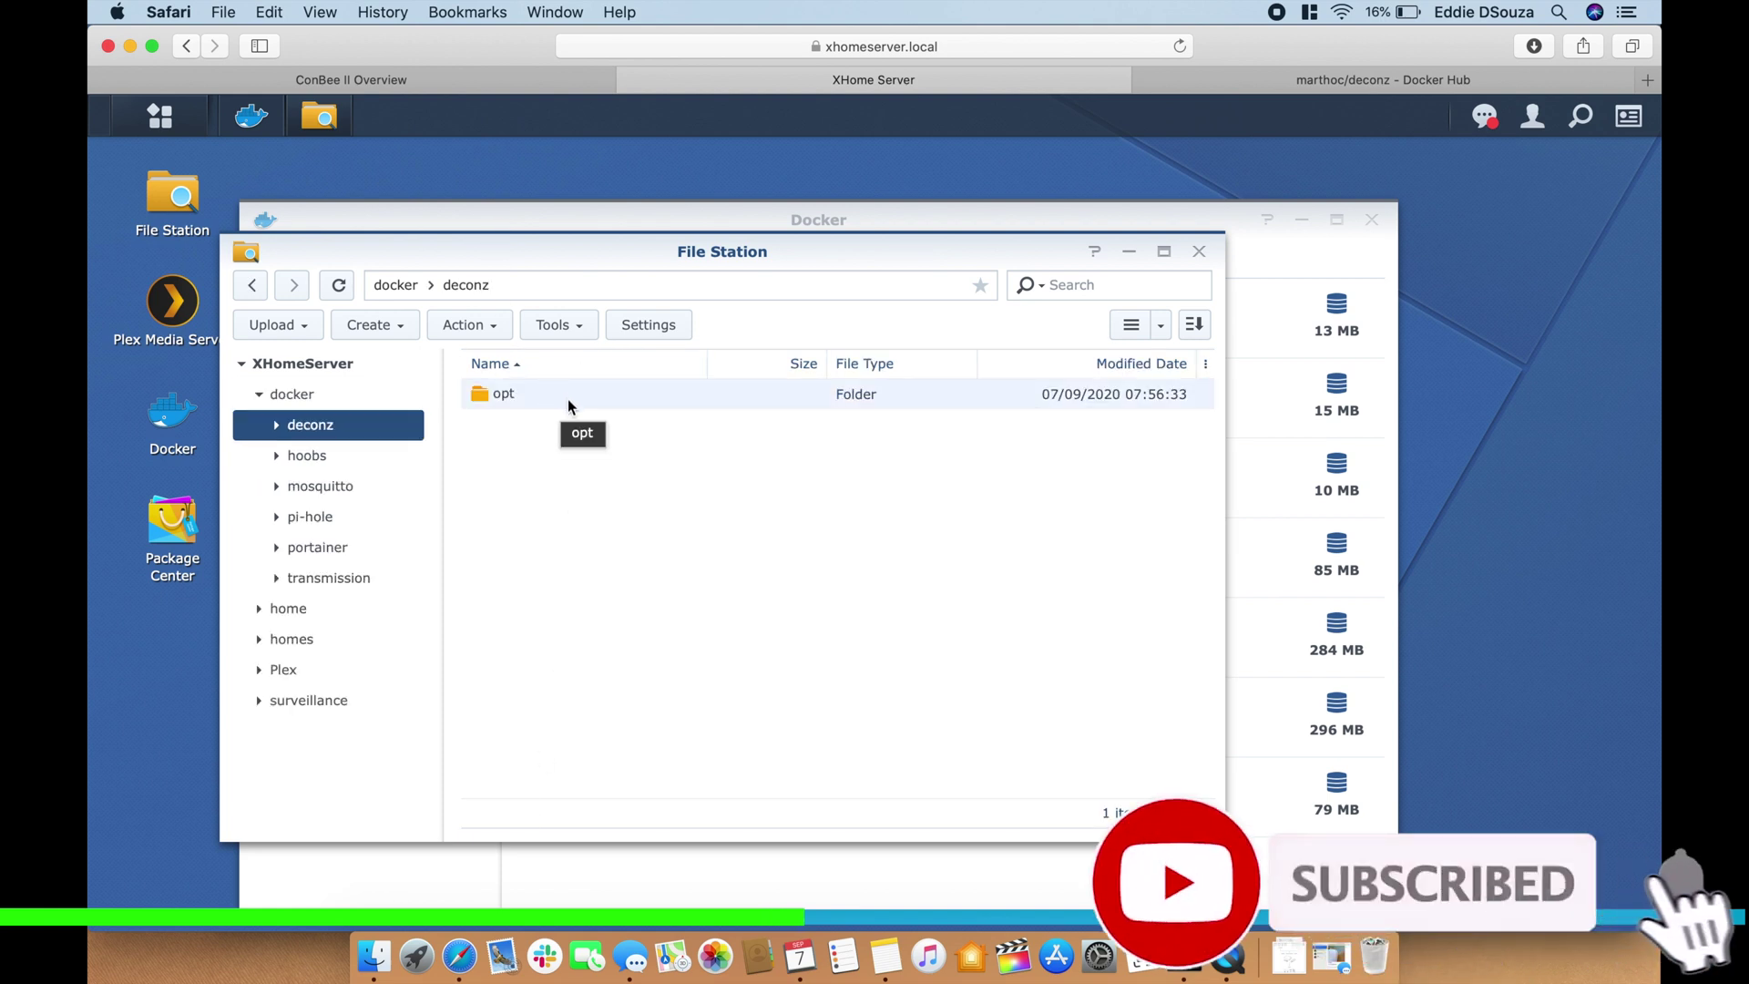
key("BackSpace")
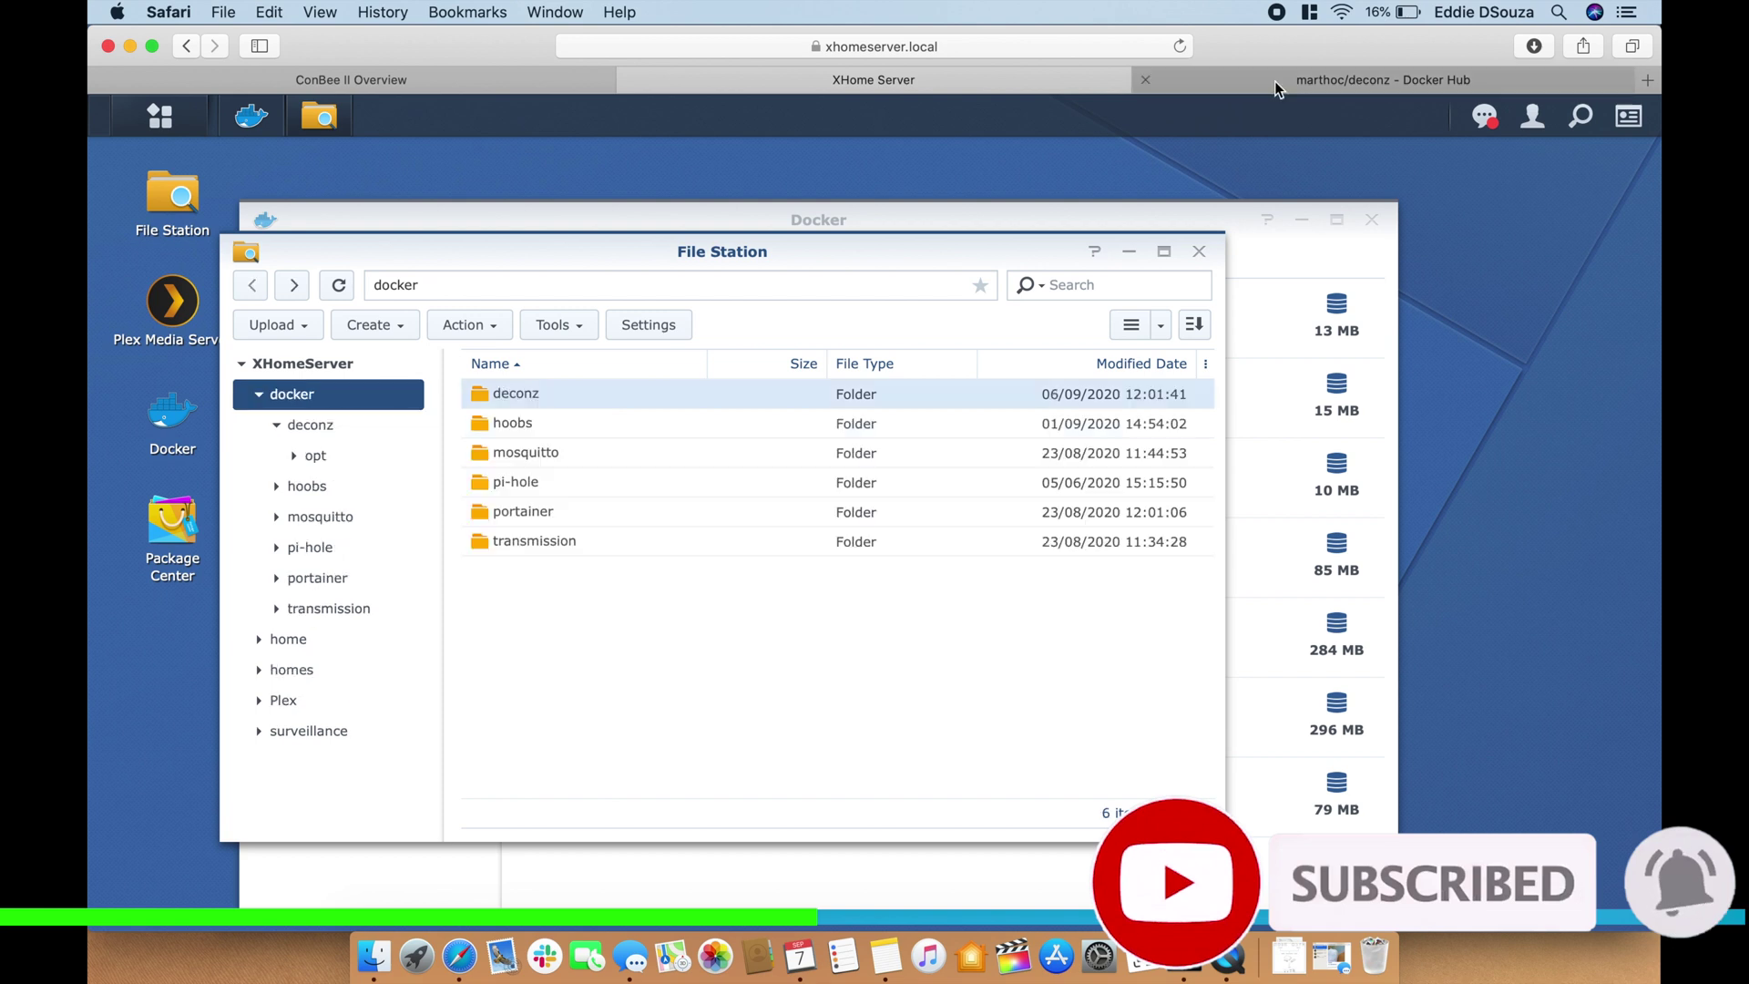
left_click(1276, 80)
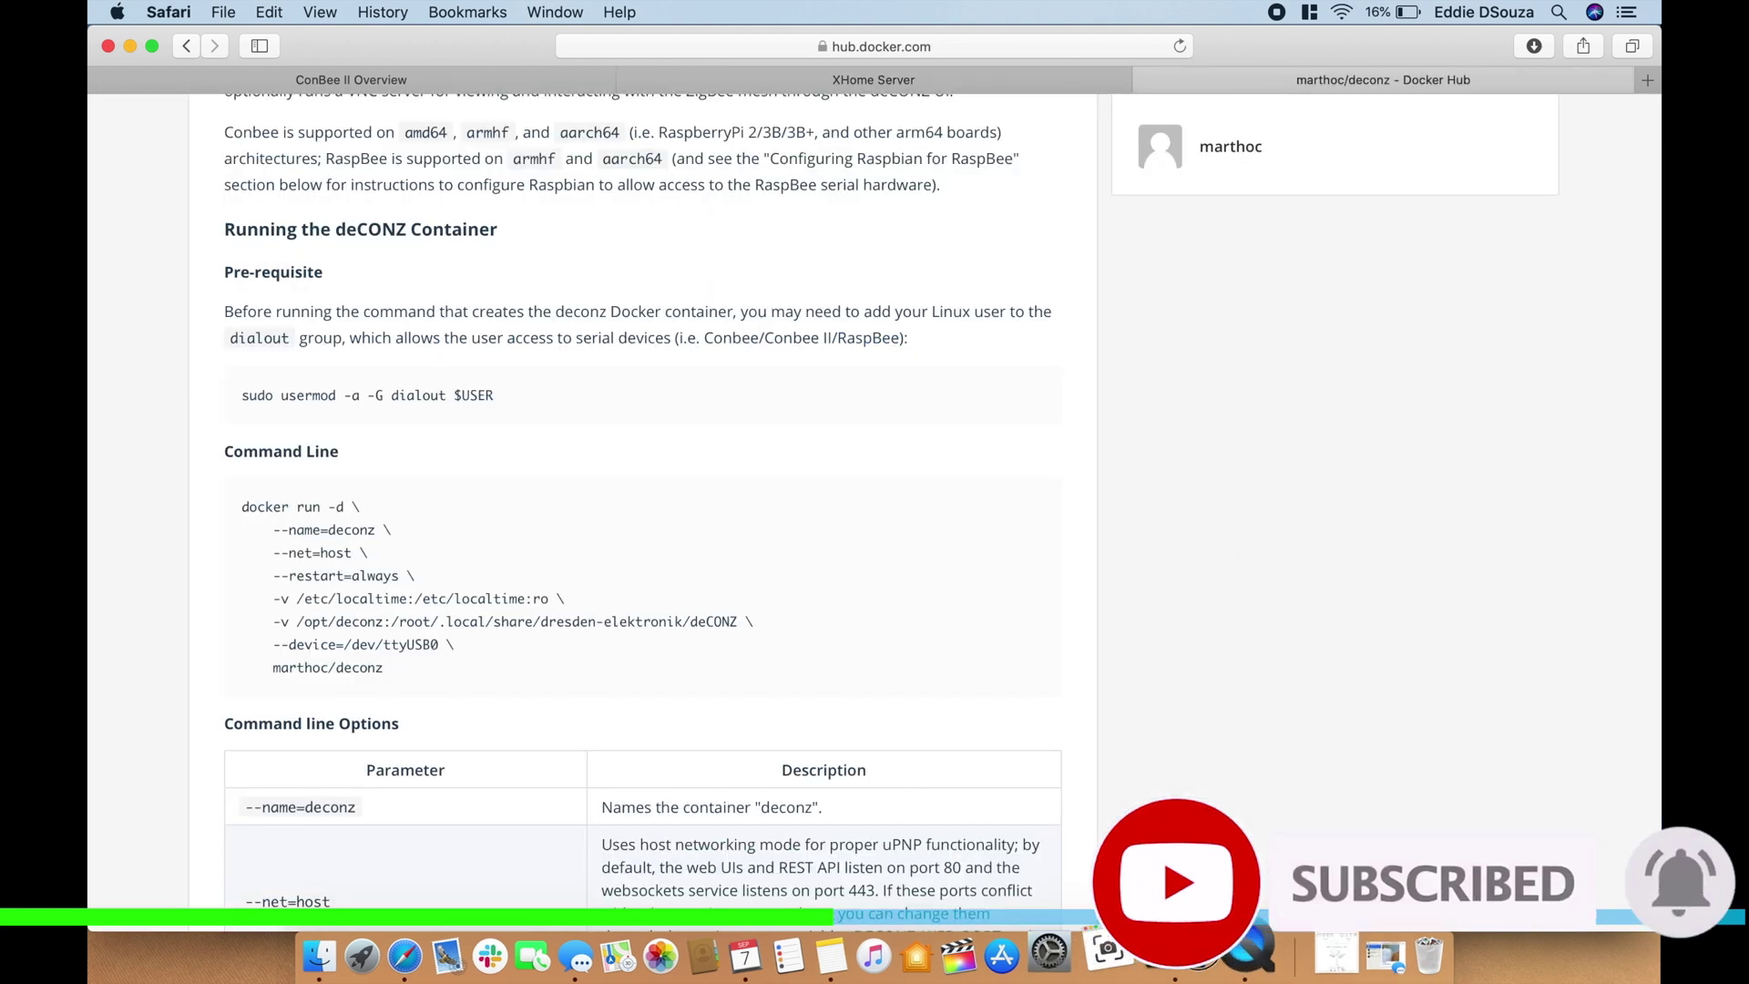
Copy the marthoc/deconz docker run command and clear the server's Terminal screen
key("super+Tab")
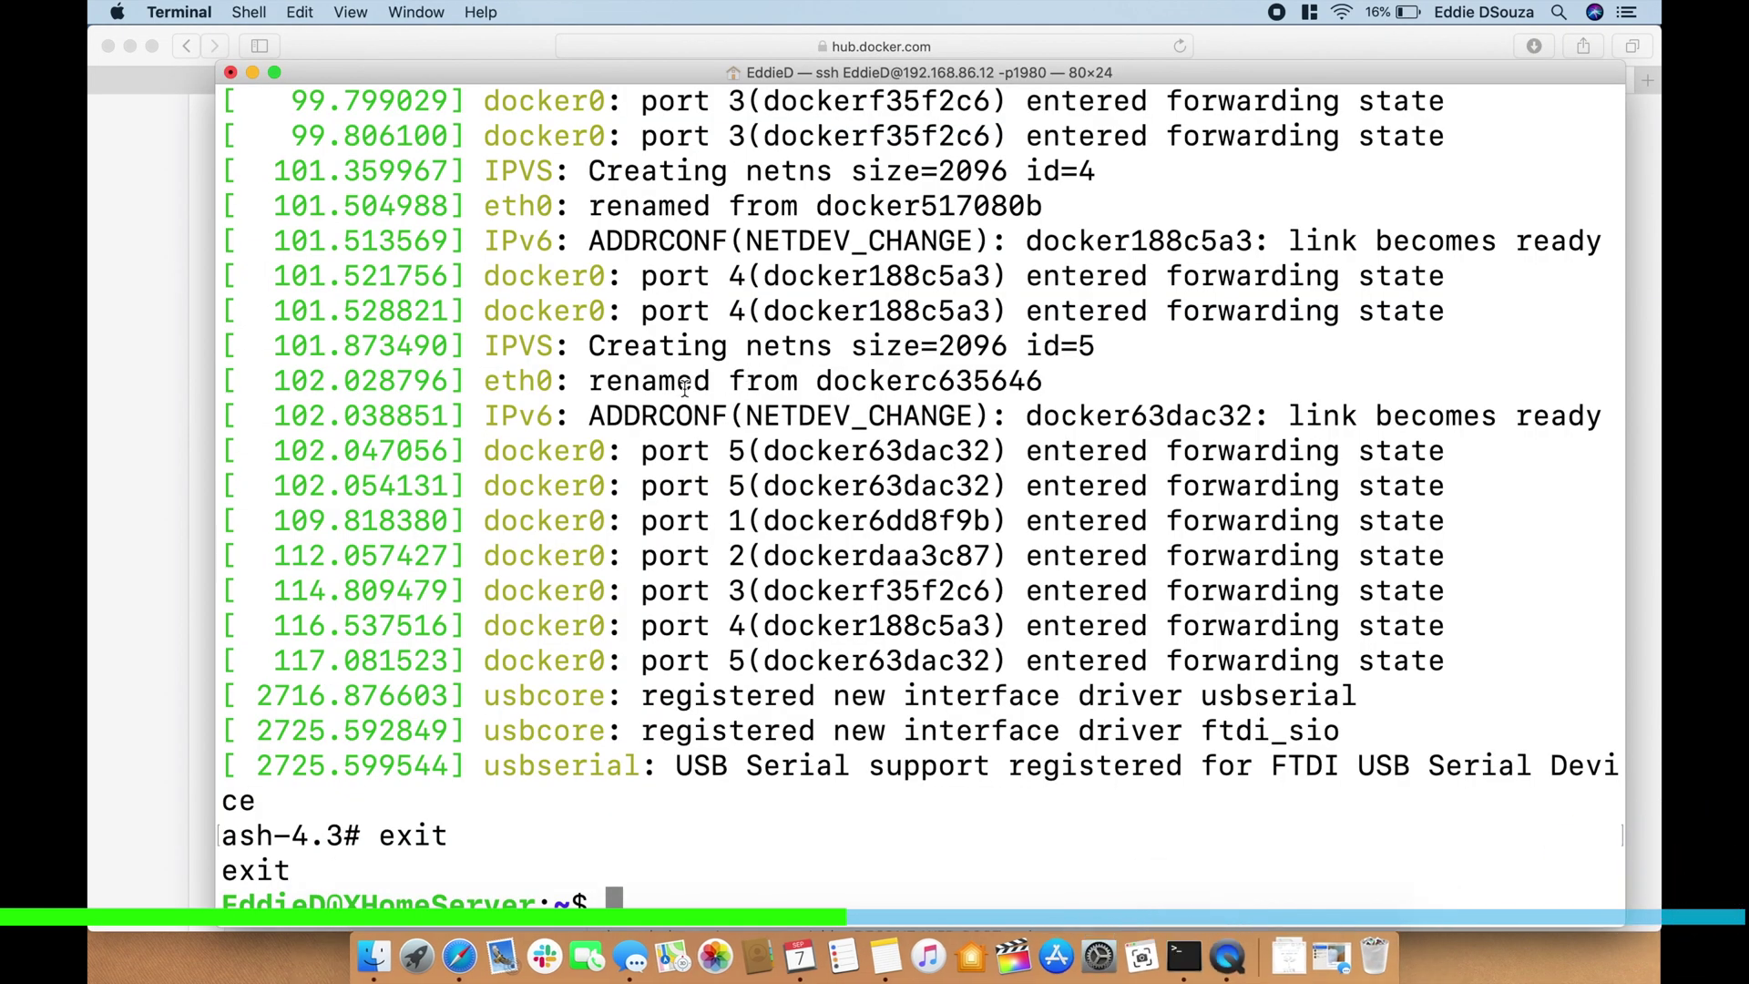
key("super+Tab")
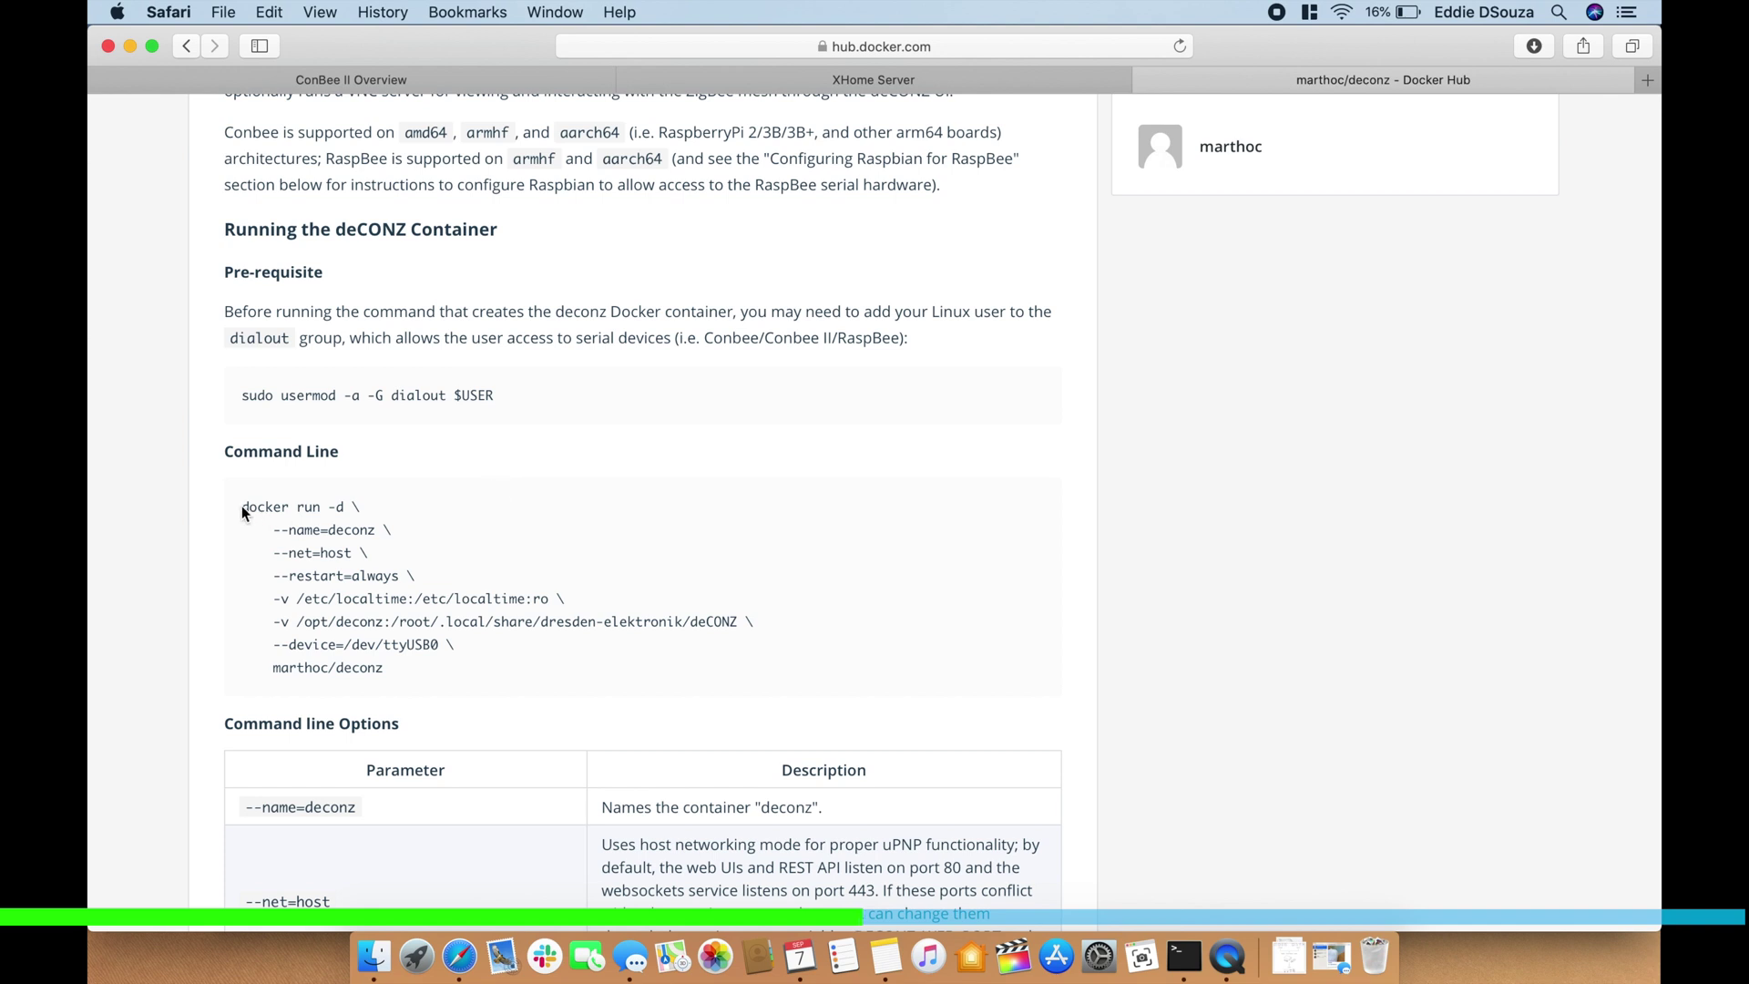
left_click_drag(242, 505, 405, 667)
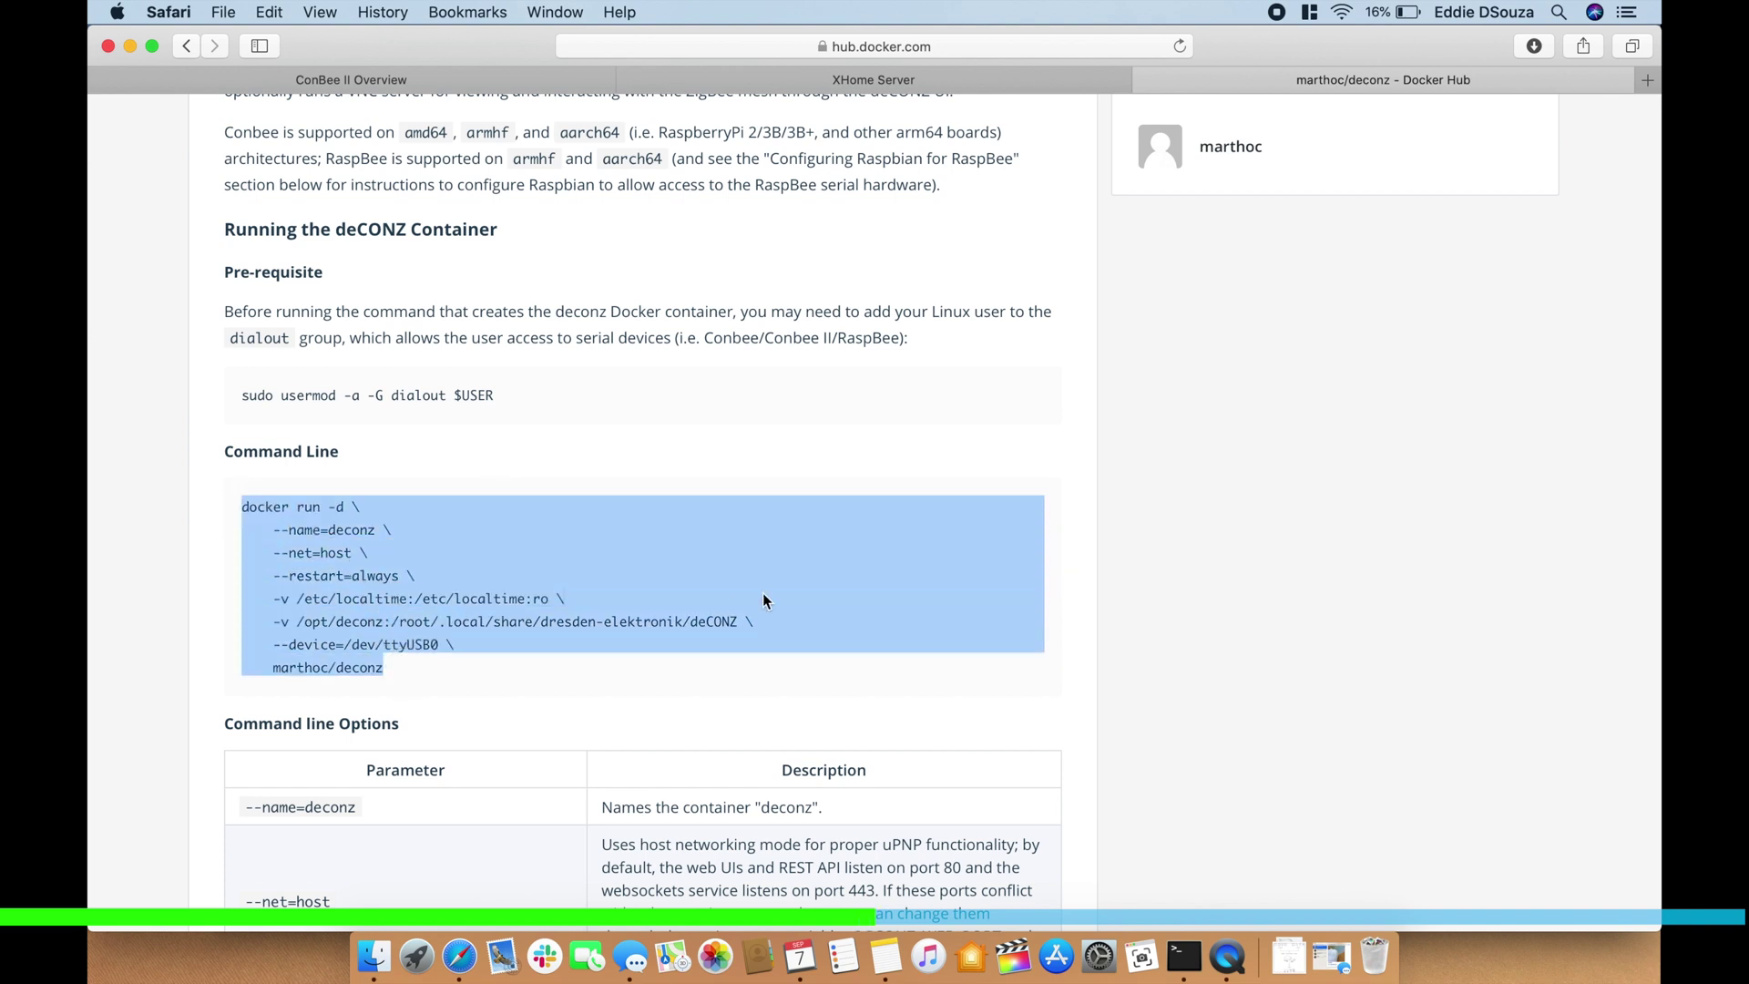
key("super+Tab")
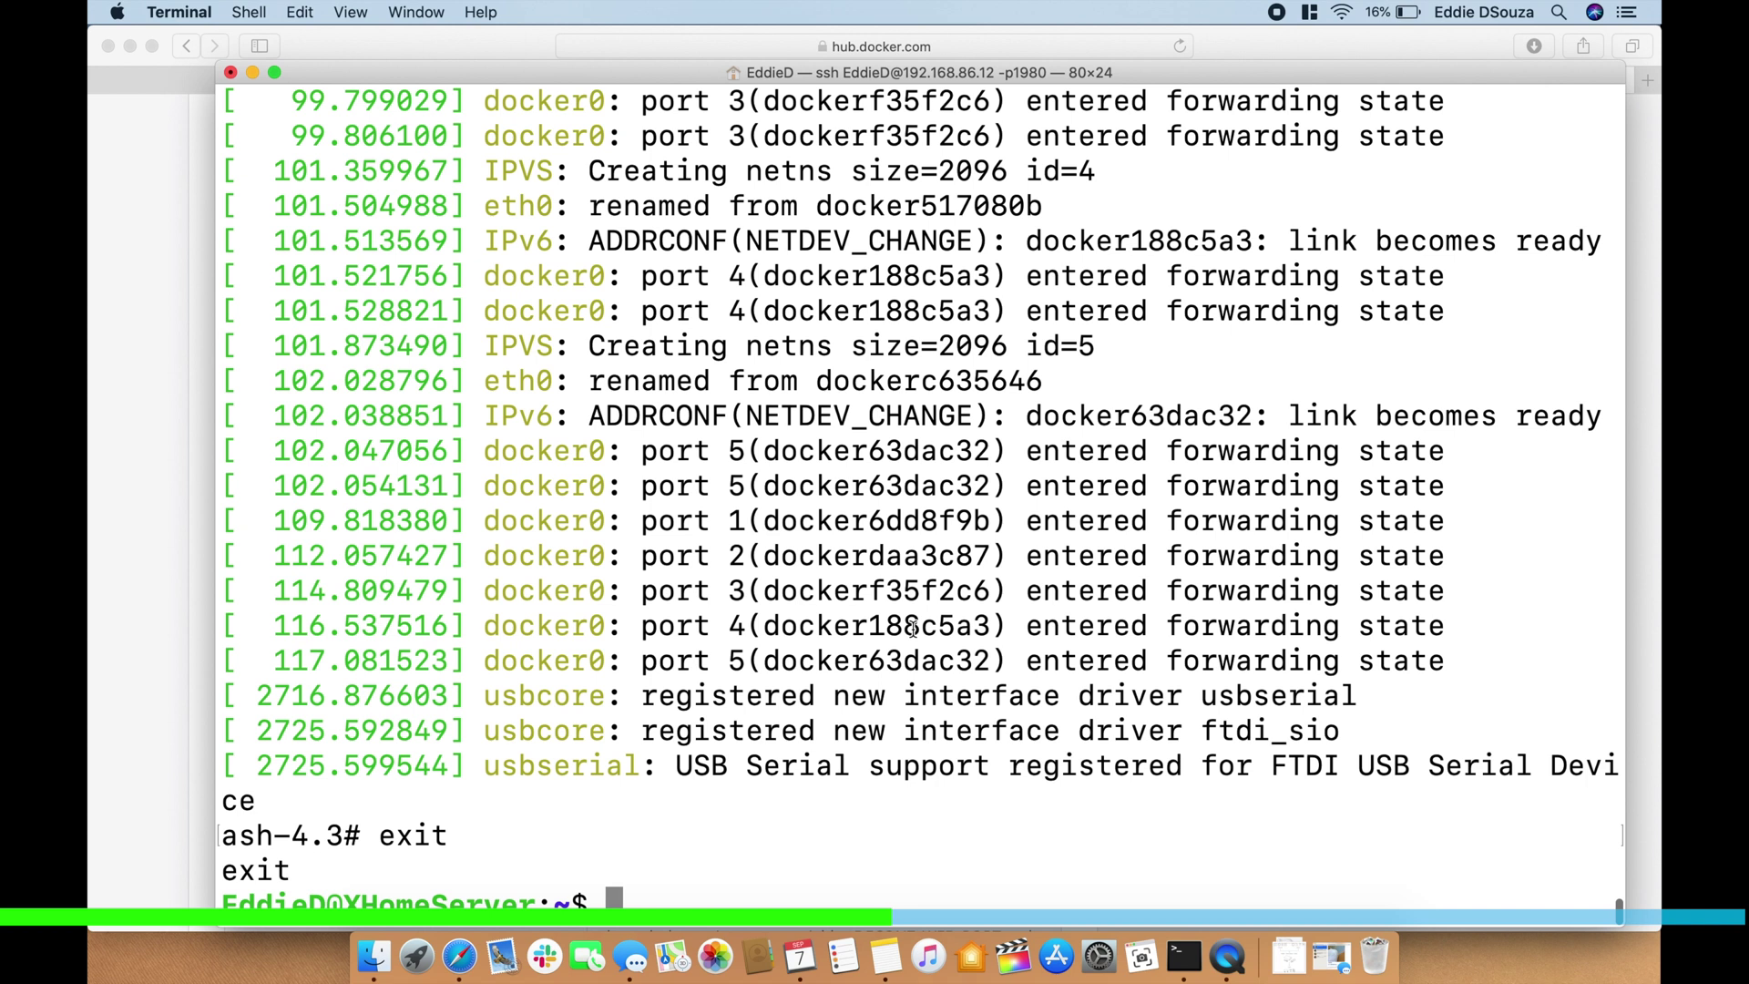
type("clear")
key("Return")
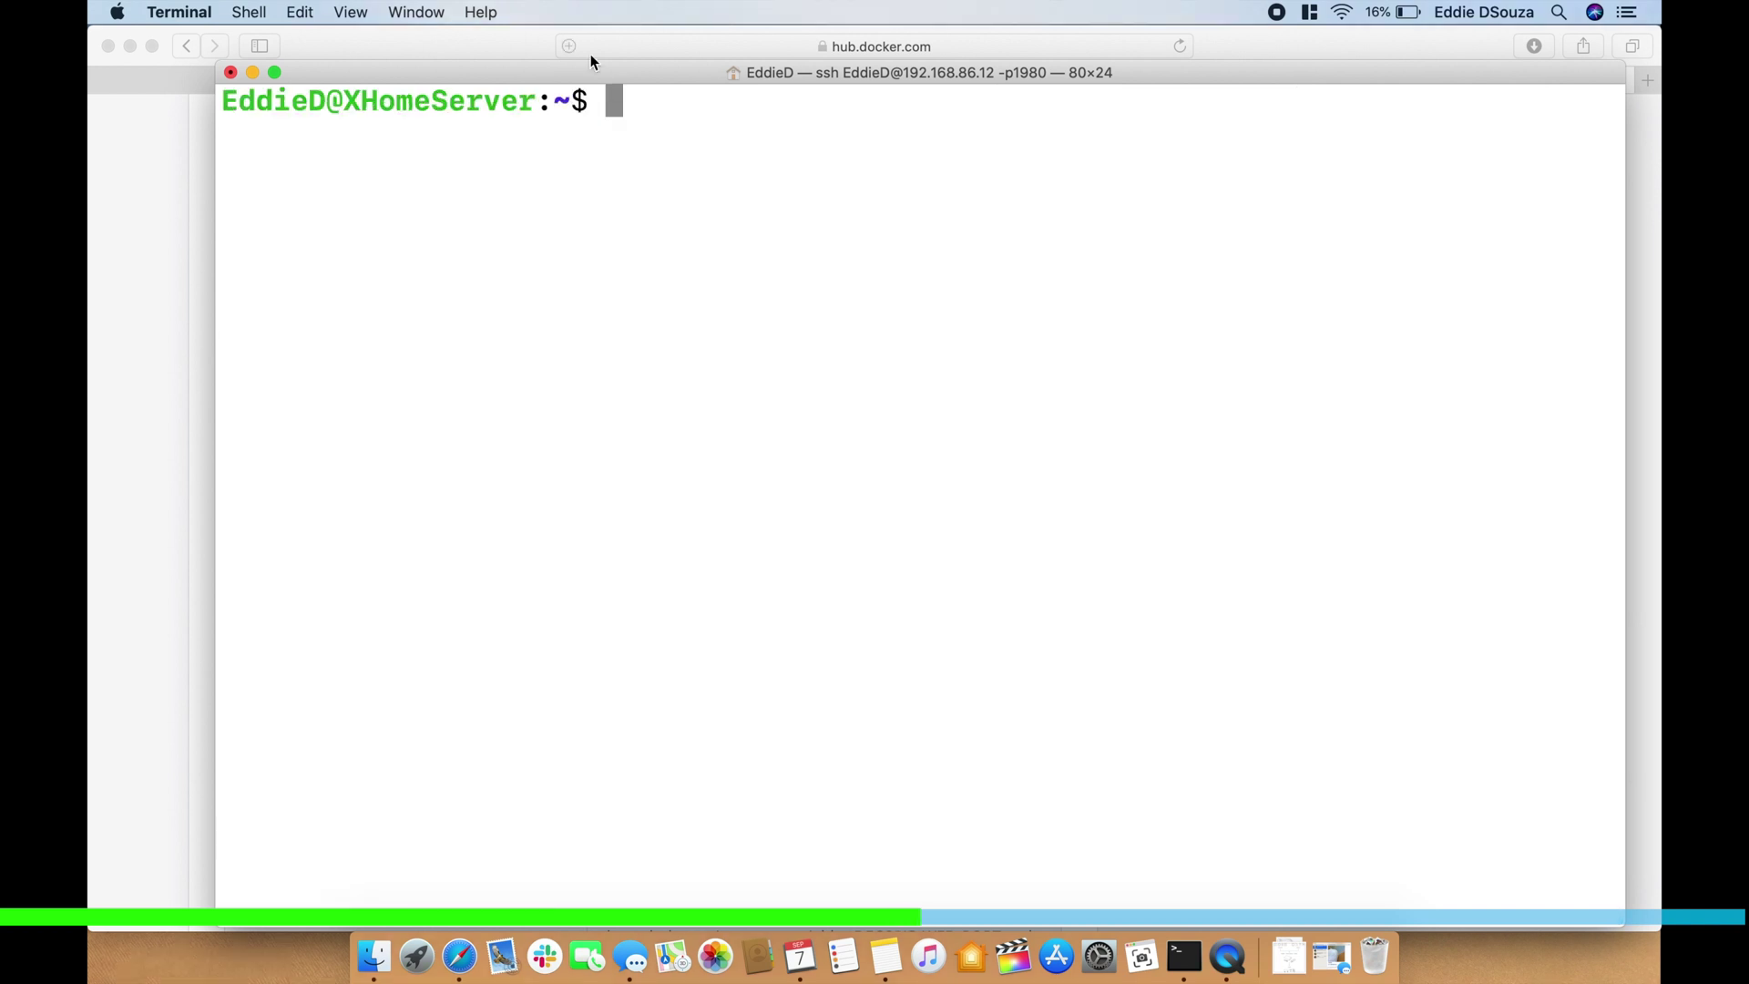
Paste the docker run command and check its --device path against the enlarged Docker Hub docs
type("sudo docker run -d     --name=deconz     --net=host     --restart=always     -v /etc/localtime:/etc/localtime:ro     -v /volume1/docker/deconz/opt:/root/.local/share/dresden-elektronik/deCONZ     --device=/dev/ttyACM0     marthoc/deconz")
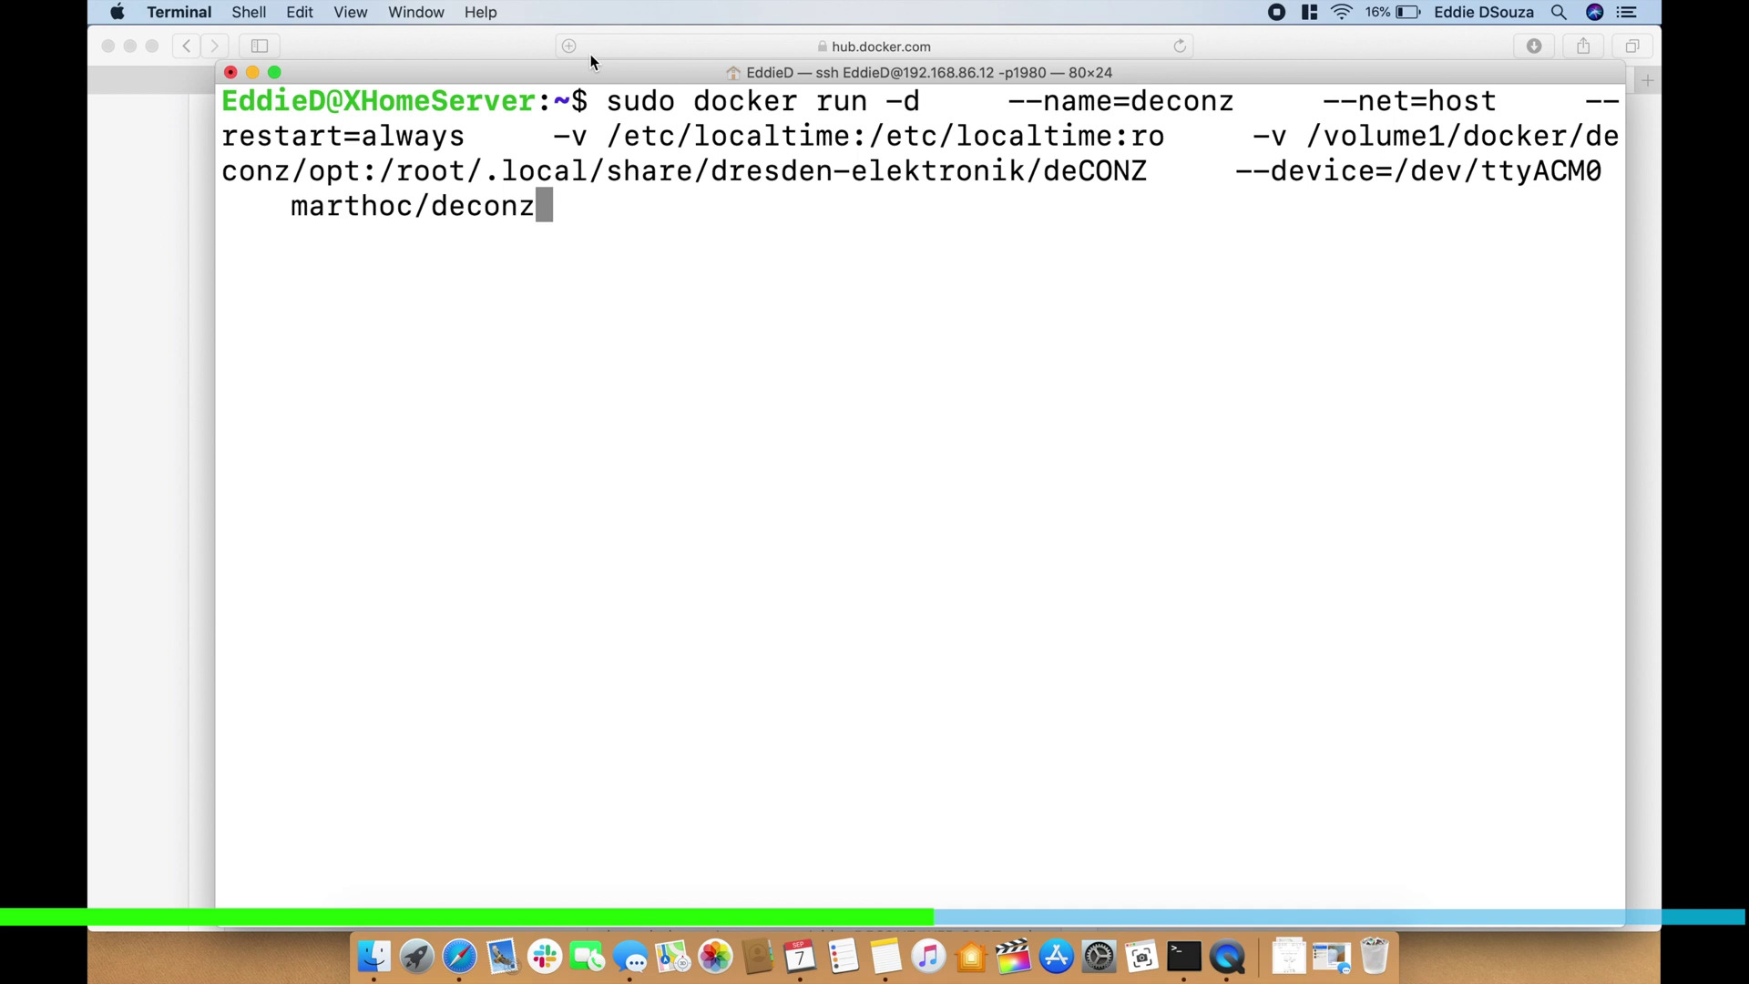
key("Left")
key("Left")
key("Left")
key("Left")
key("Left")
key("Left")
key("Left")
key("Left")
key("Left")
key("Left")
key("Left")
key("Left")
key("Left")
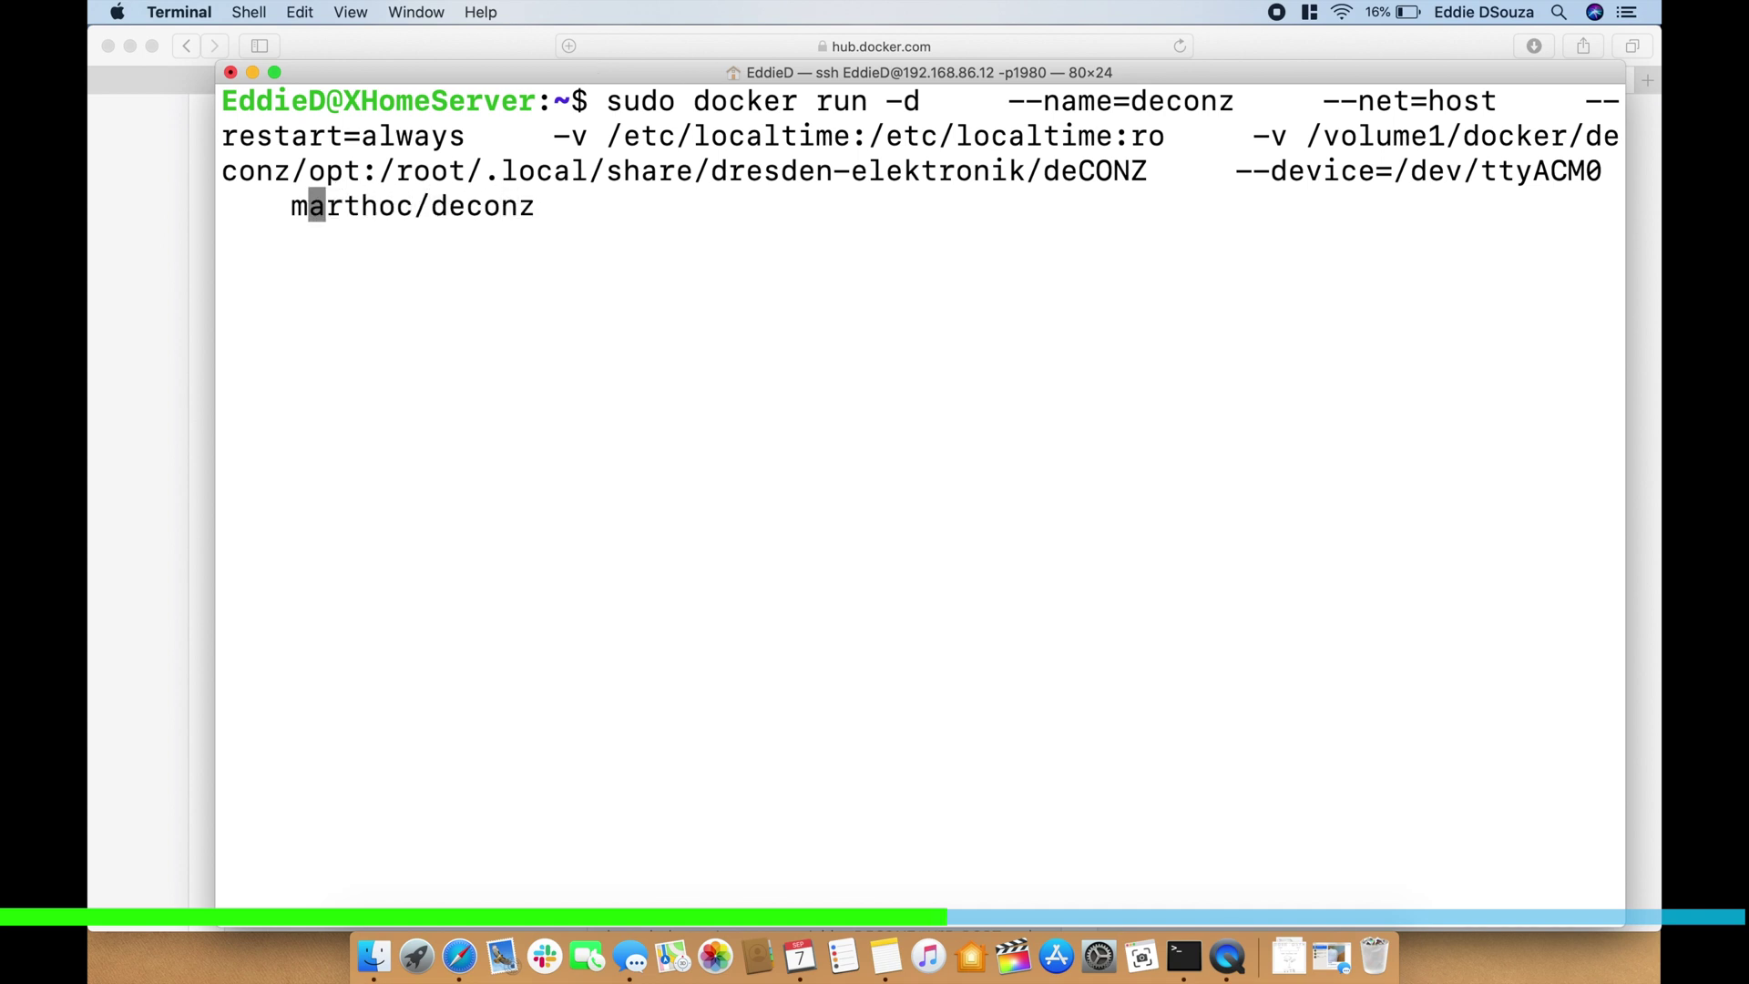
key("Left")
key("Left")
key("Left")
key("Left")
key("Left")
key("Left")
key("Left")
key("Left")
key("Left")
key("Left")
key("Left")
key("Left")
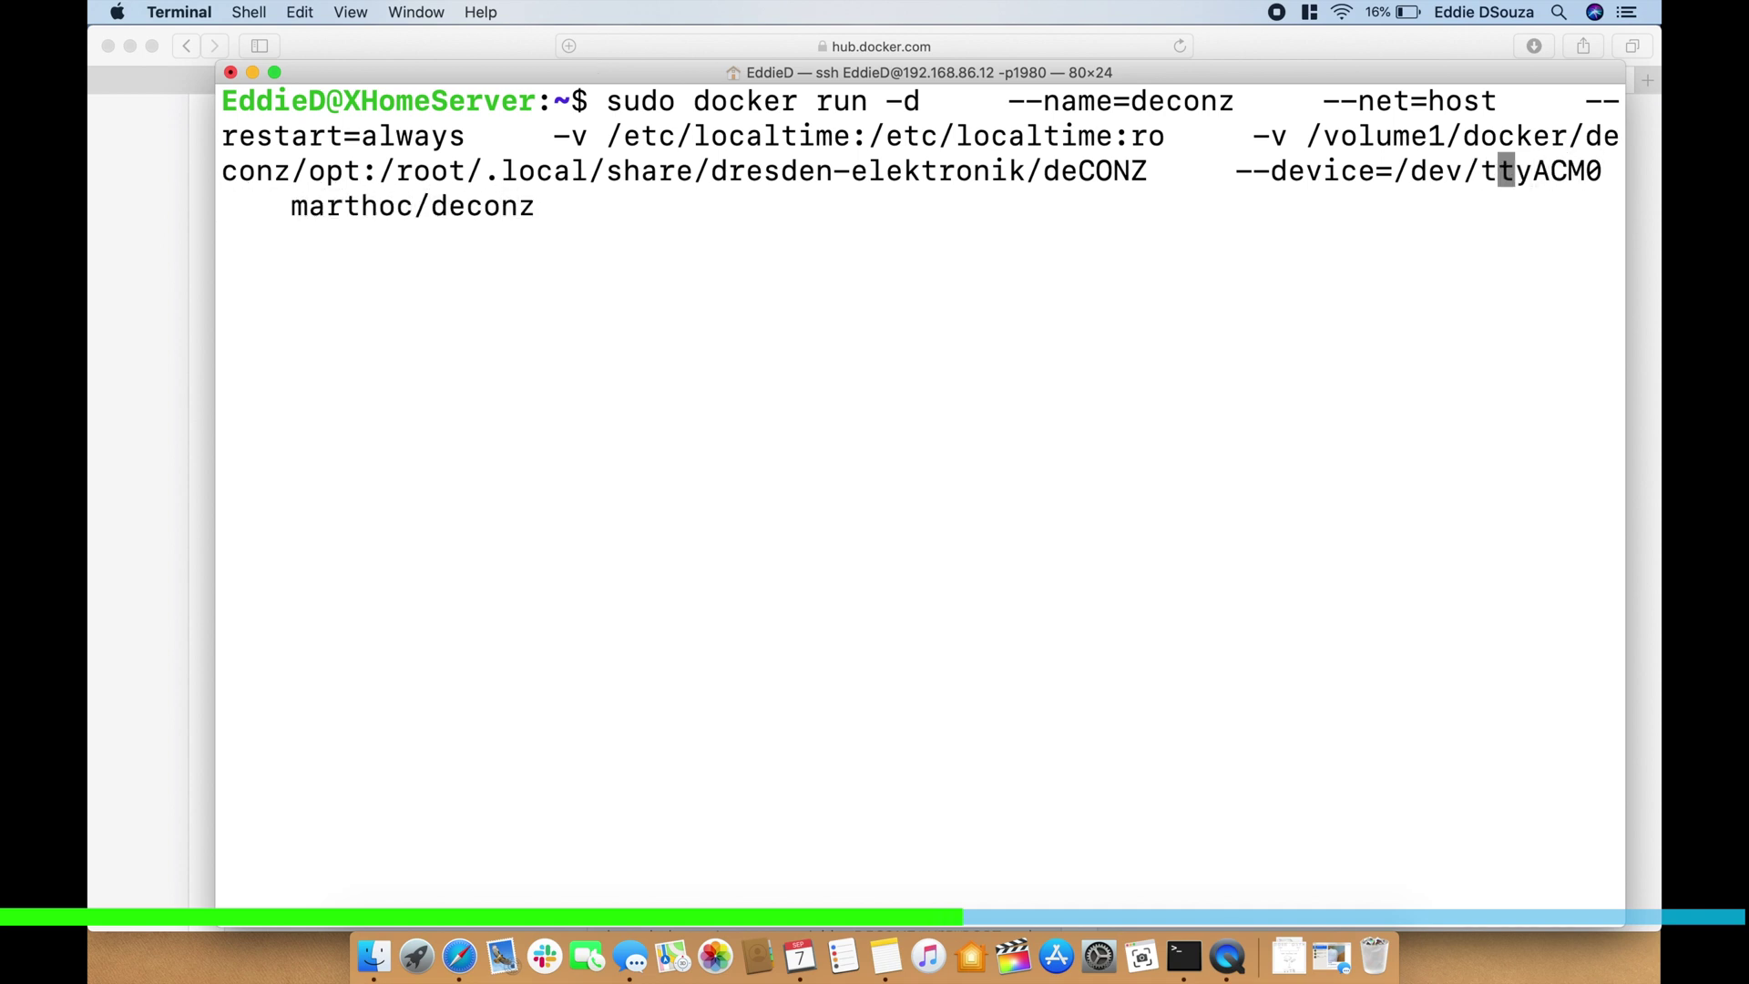
key("Right")
key("Right")
key("Right")
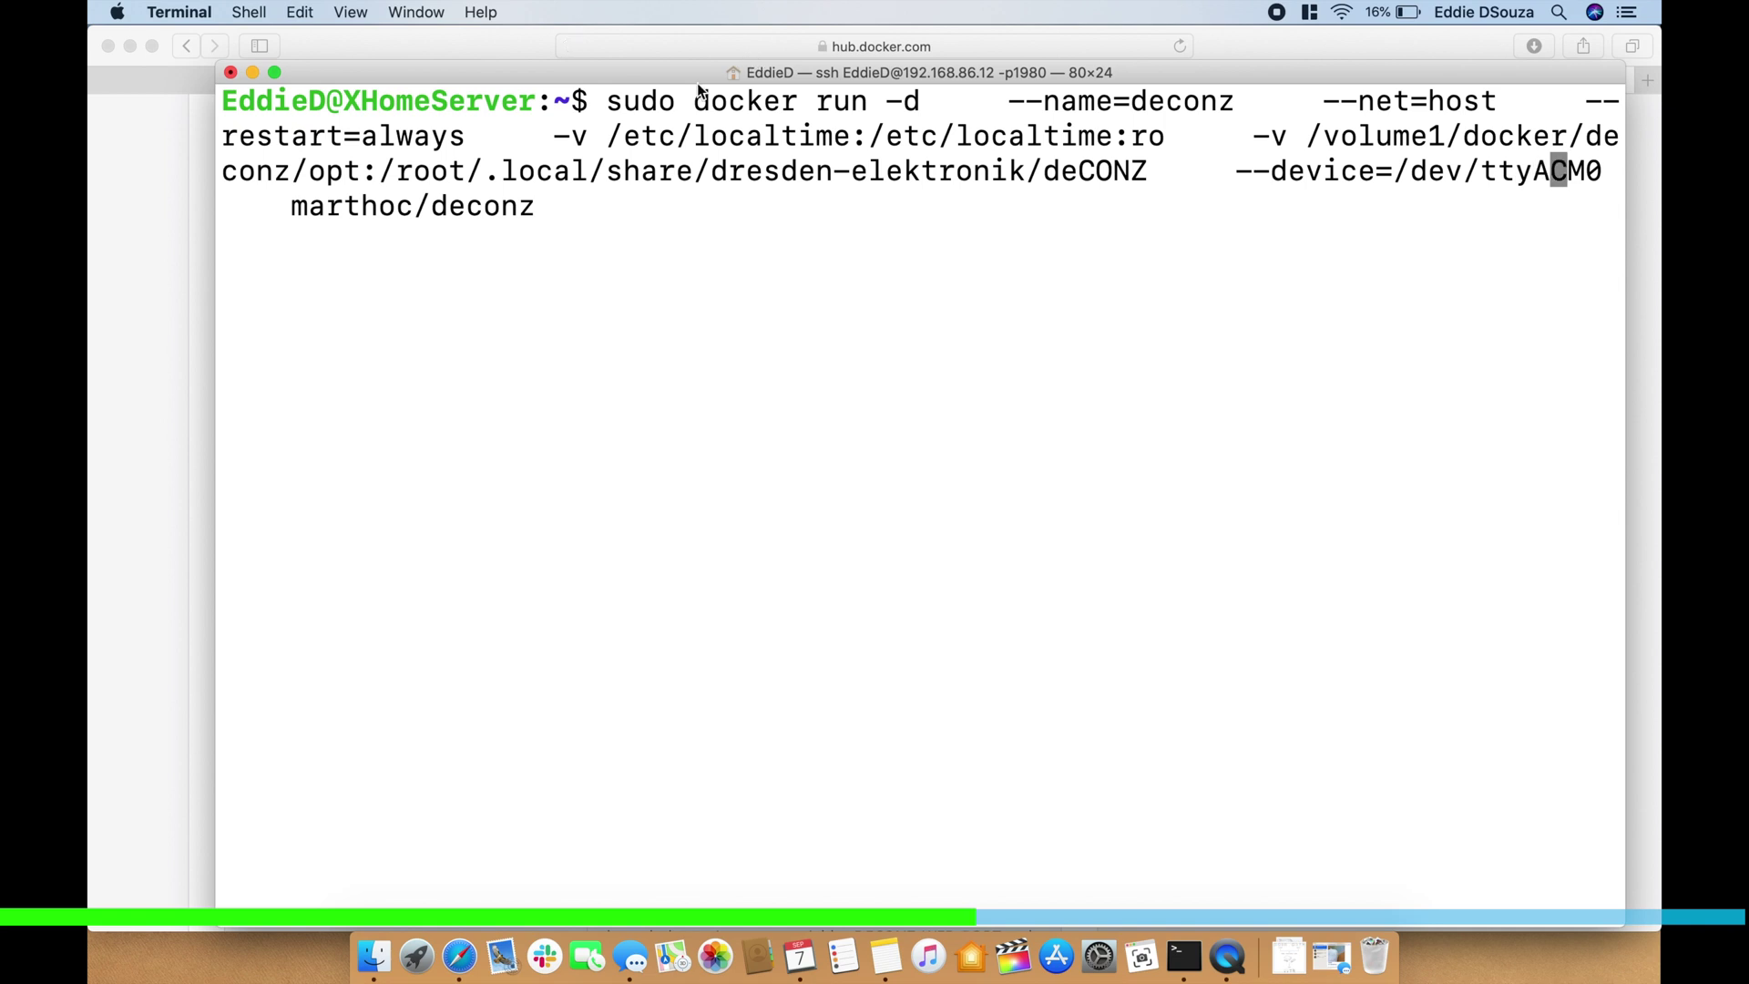
left_click(156, 499)
scroll(410, 606, "down", 10)
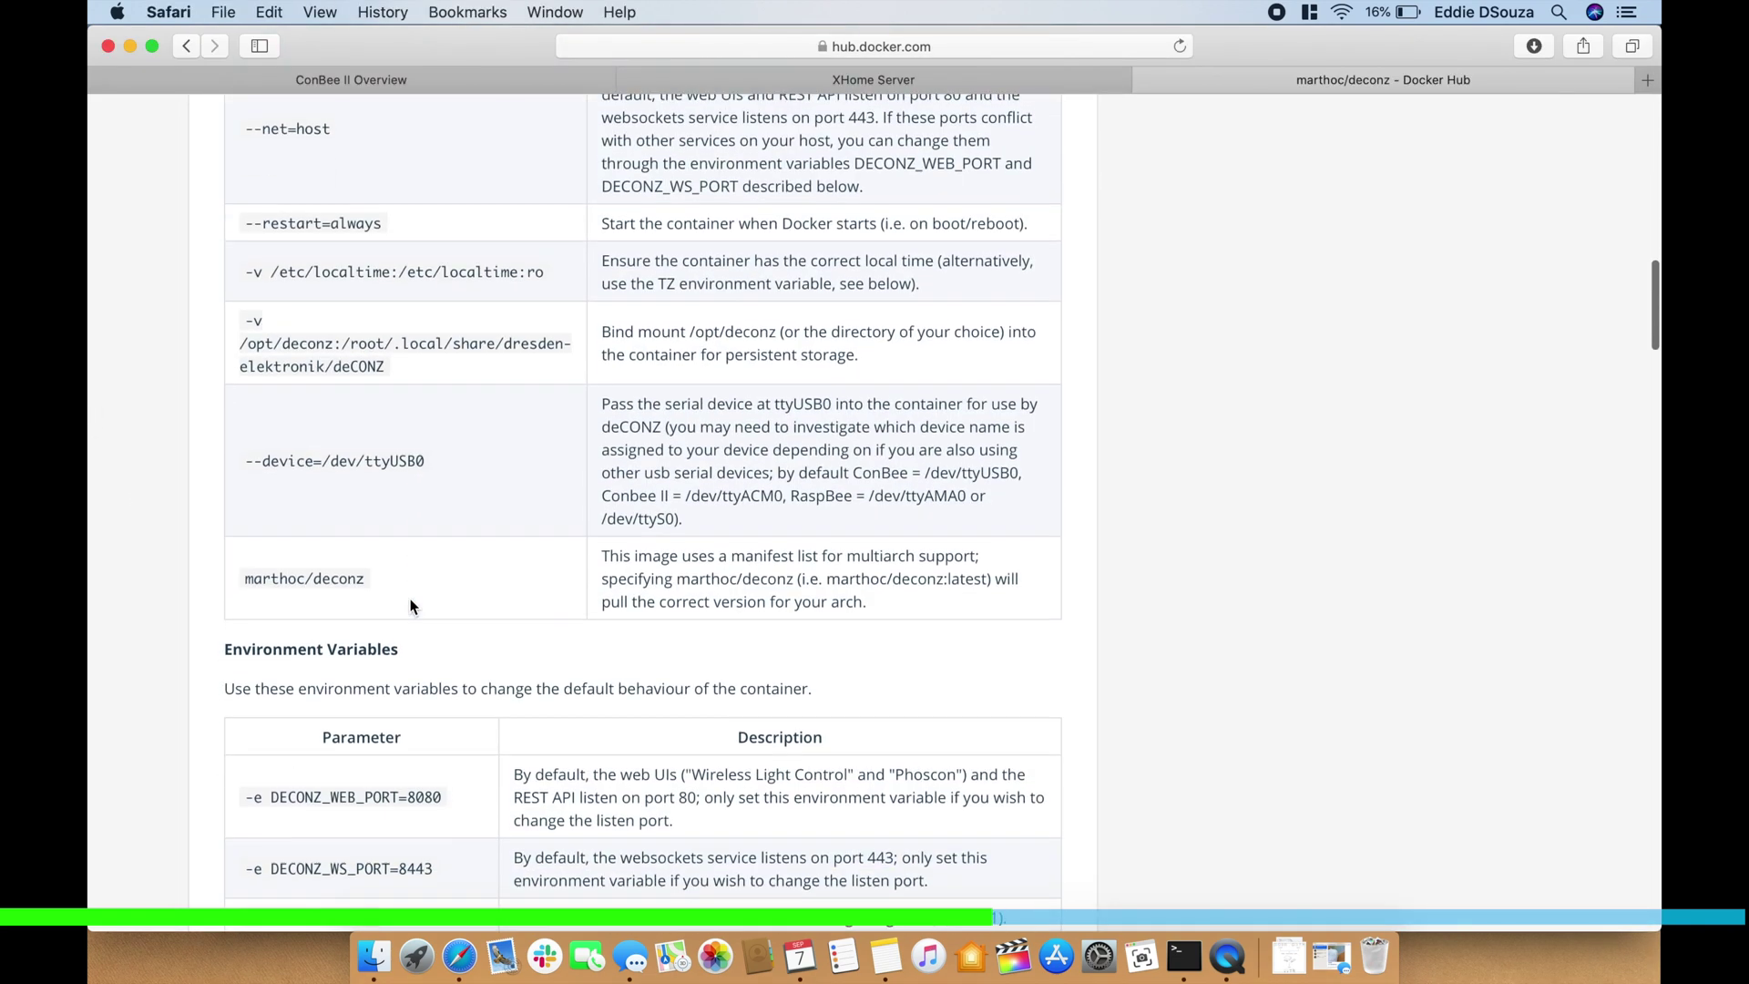
key("super+plus")
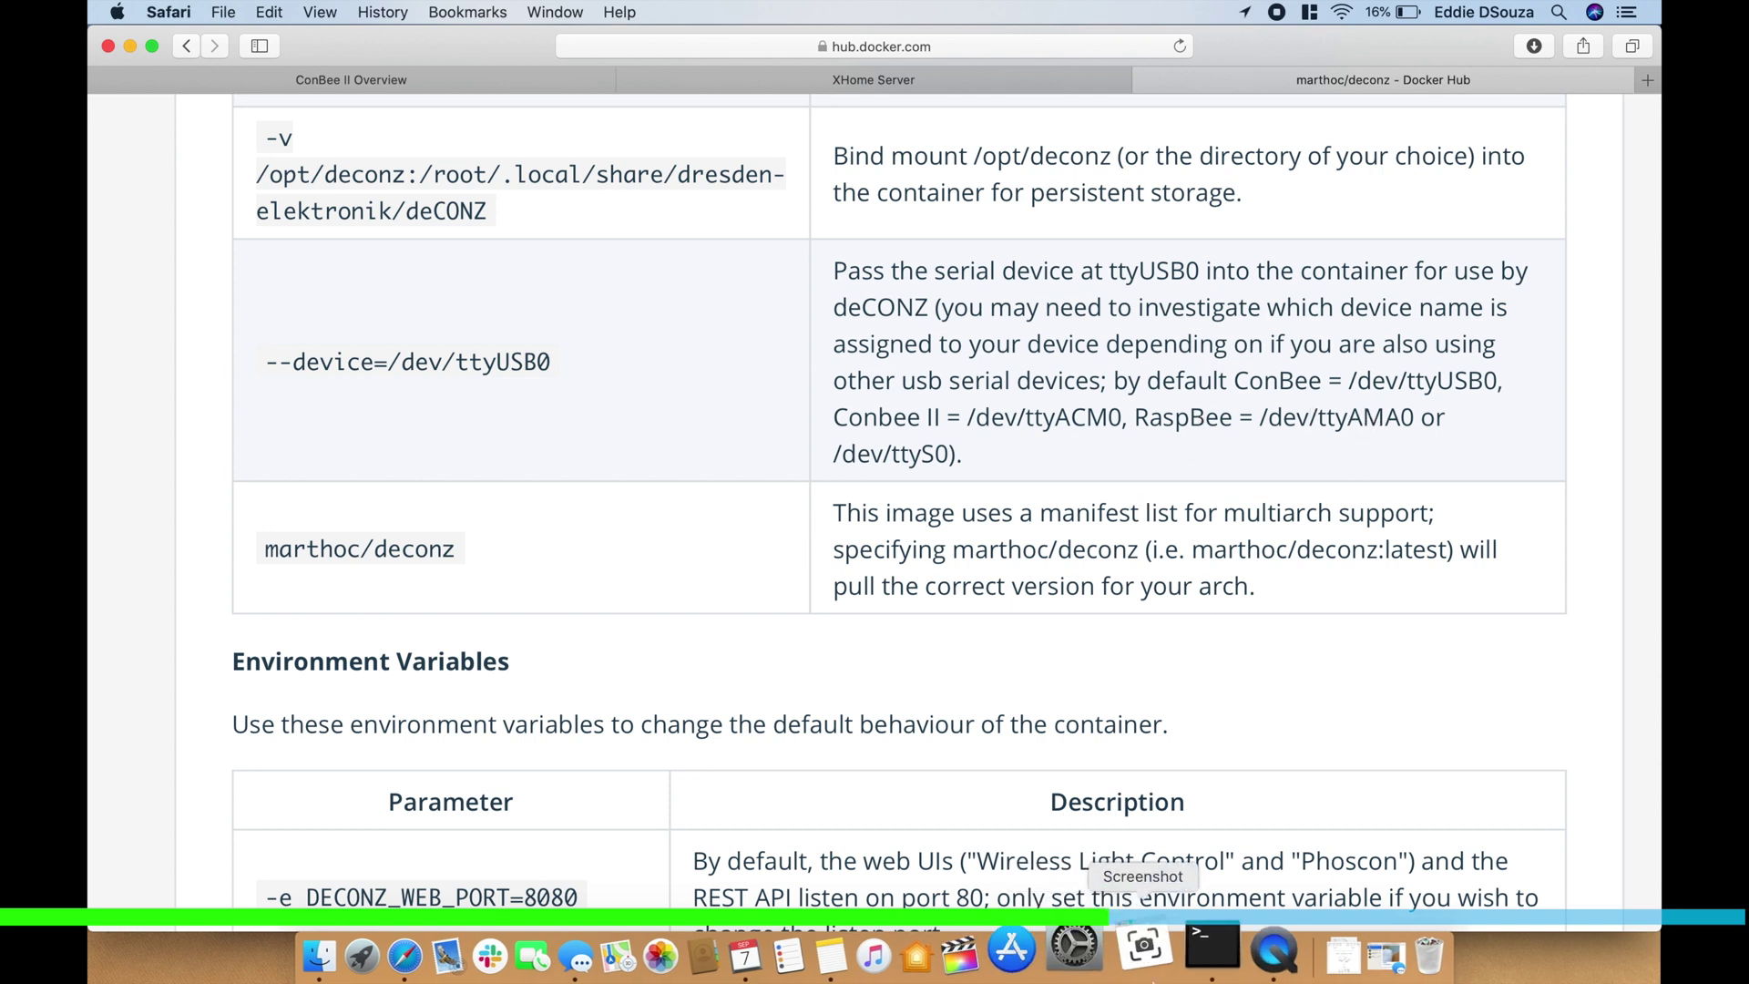
Select the command's container-side -v data path and check it against the Command line Options table
left_click(1183, 957)
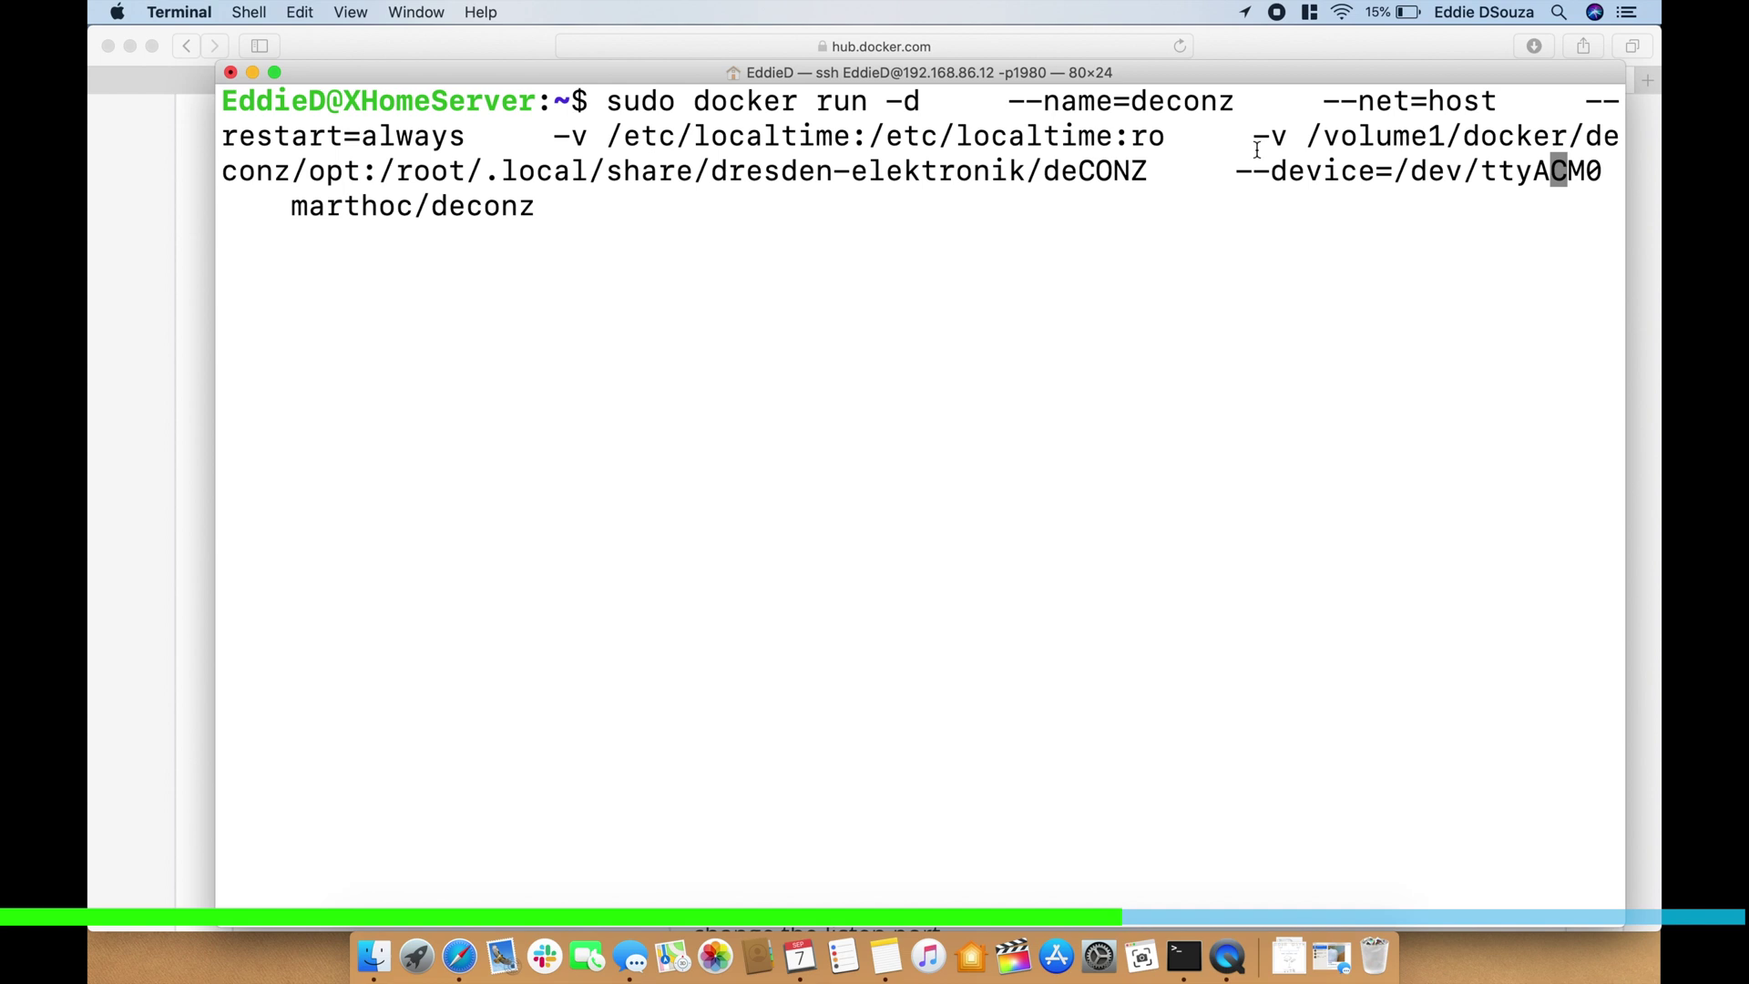
key("Left")
key("Left")
key("Left")
key("Left")
key("Left")
key("Left")
key("Left")
key("Left")
key("Left")
key("Left")
key("Left")
key("Left")
key("Left")
key("Left")
key("Left")
key("Left")
key("Left")
key("Left")
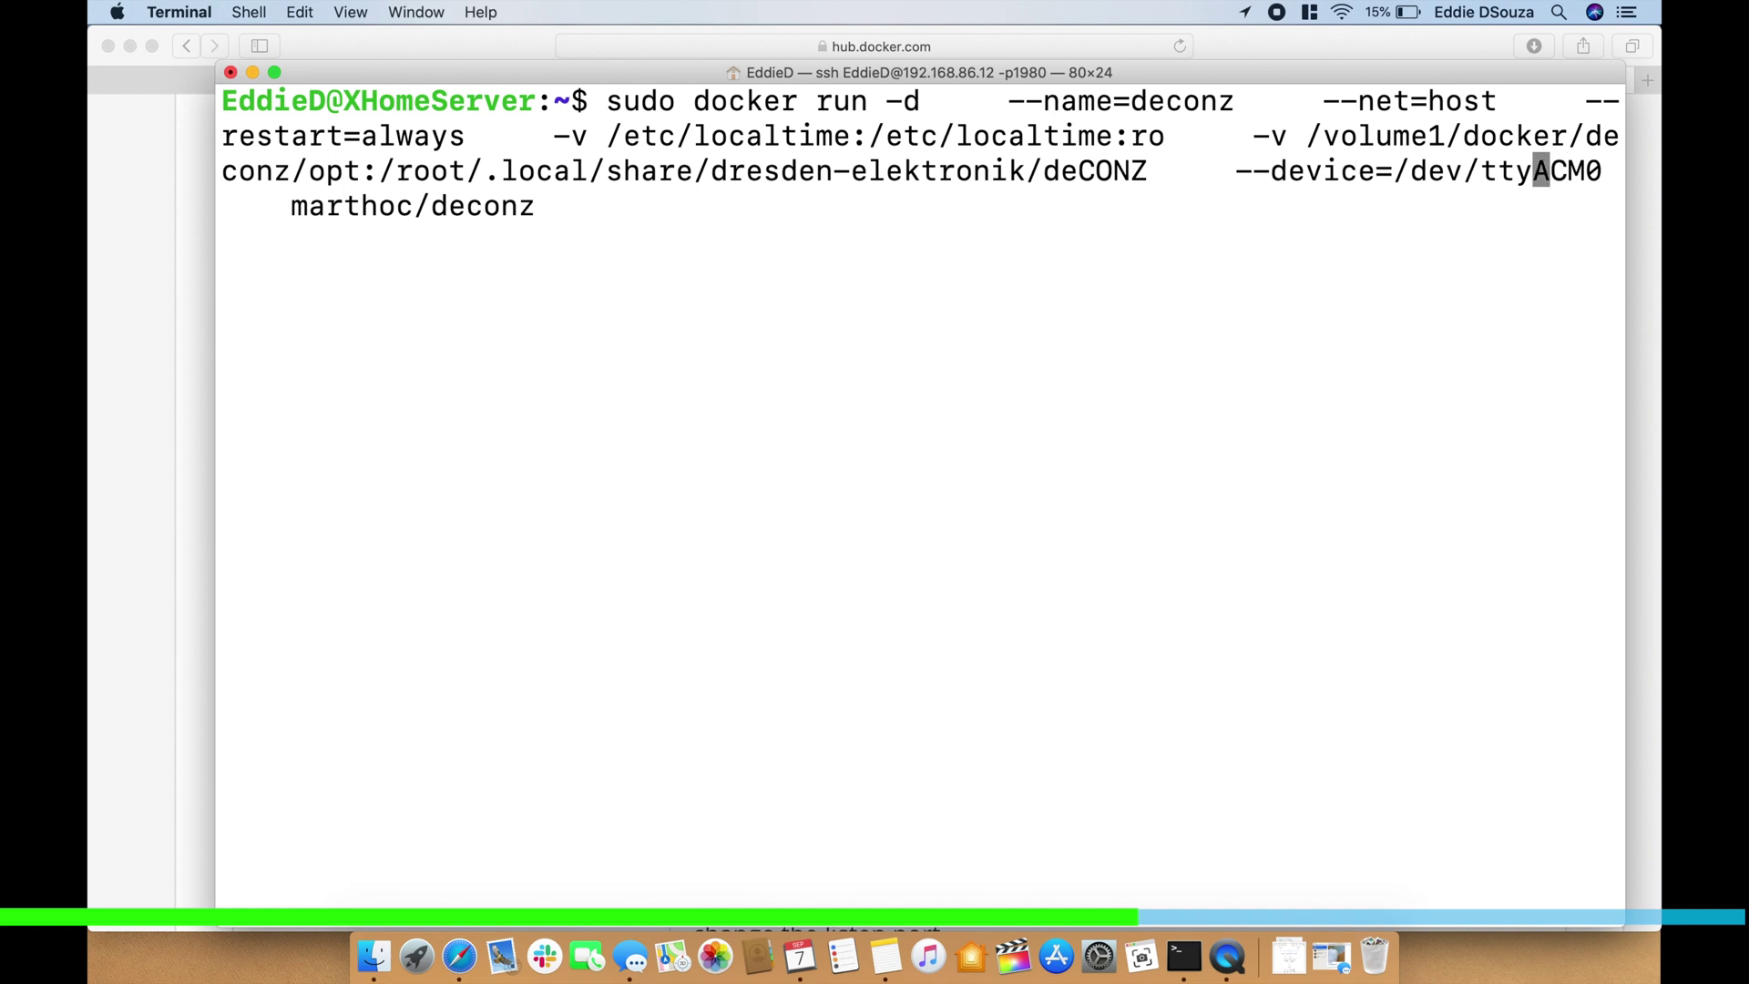
key("Left")
key("Left")
key("Left")
key("Left")
key("Left")
key("Left")
key("Left")
key("Left")
key("Left")
key("Left")
key("Left")
key("Left")
key("Left")
key("Left")
key("Left")
key("Left")
key("Left")
key("Left")
key("Left")
key("Left")
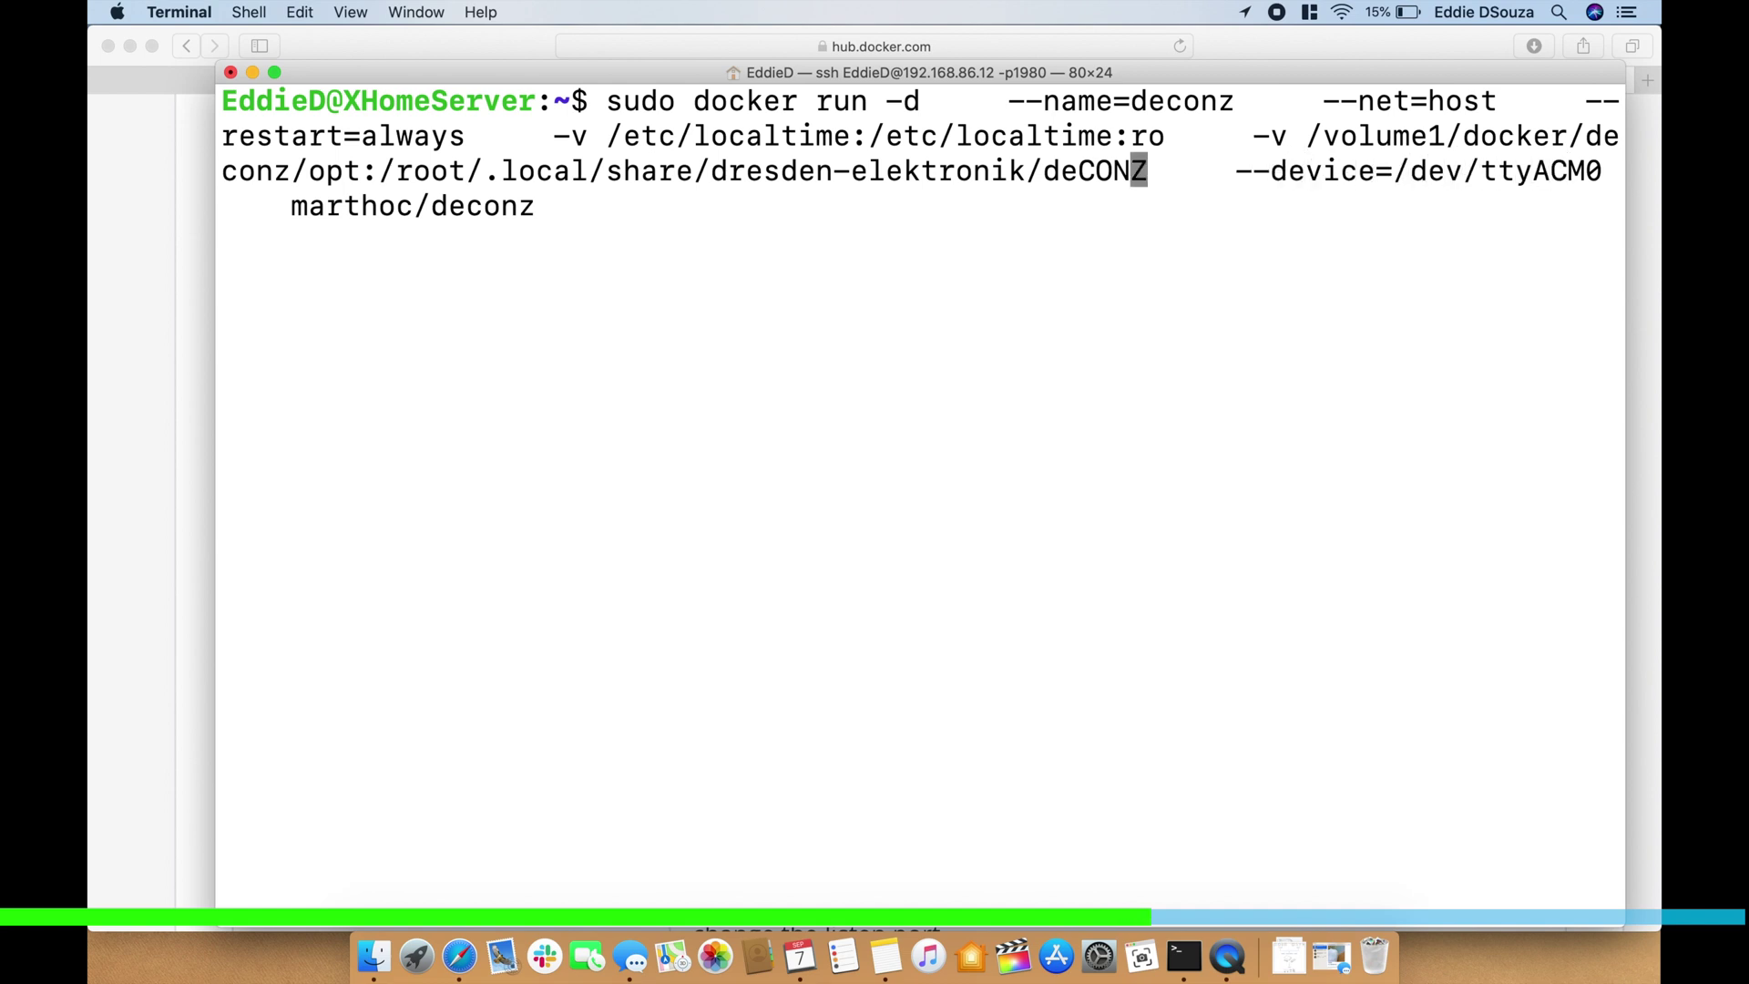
key("Left")
key("Left")
key("Left")
key("Left")
key("Left")
key("Left")
key("Left")
key("Left")
key("Left")
key("Left")
key("Left")
key("Left")
key("Left")
key("Left")
key("Left")
key("Left")
key("Left")
key("Left")
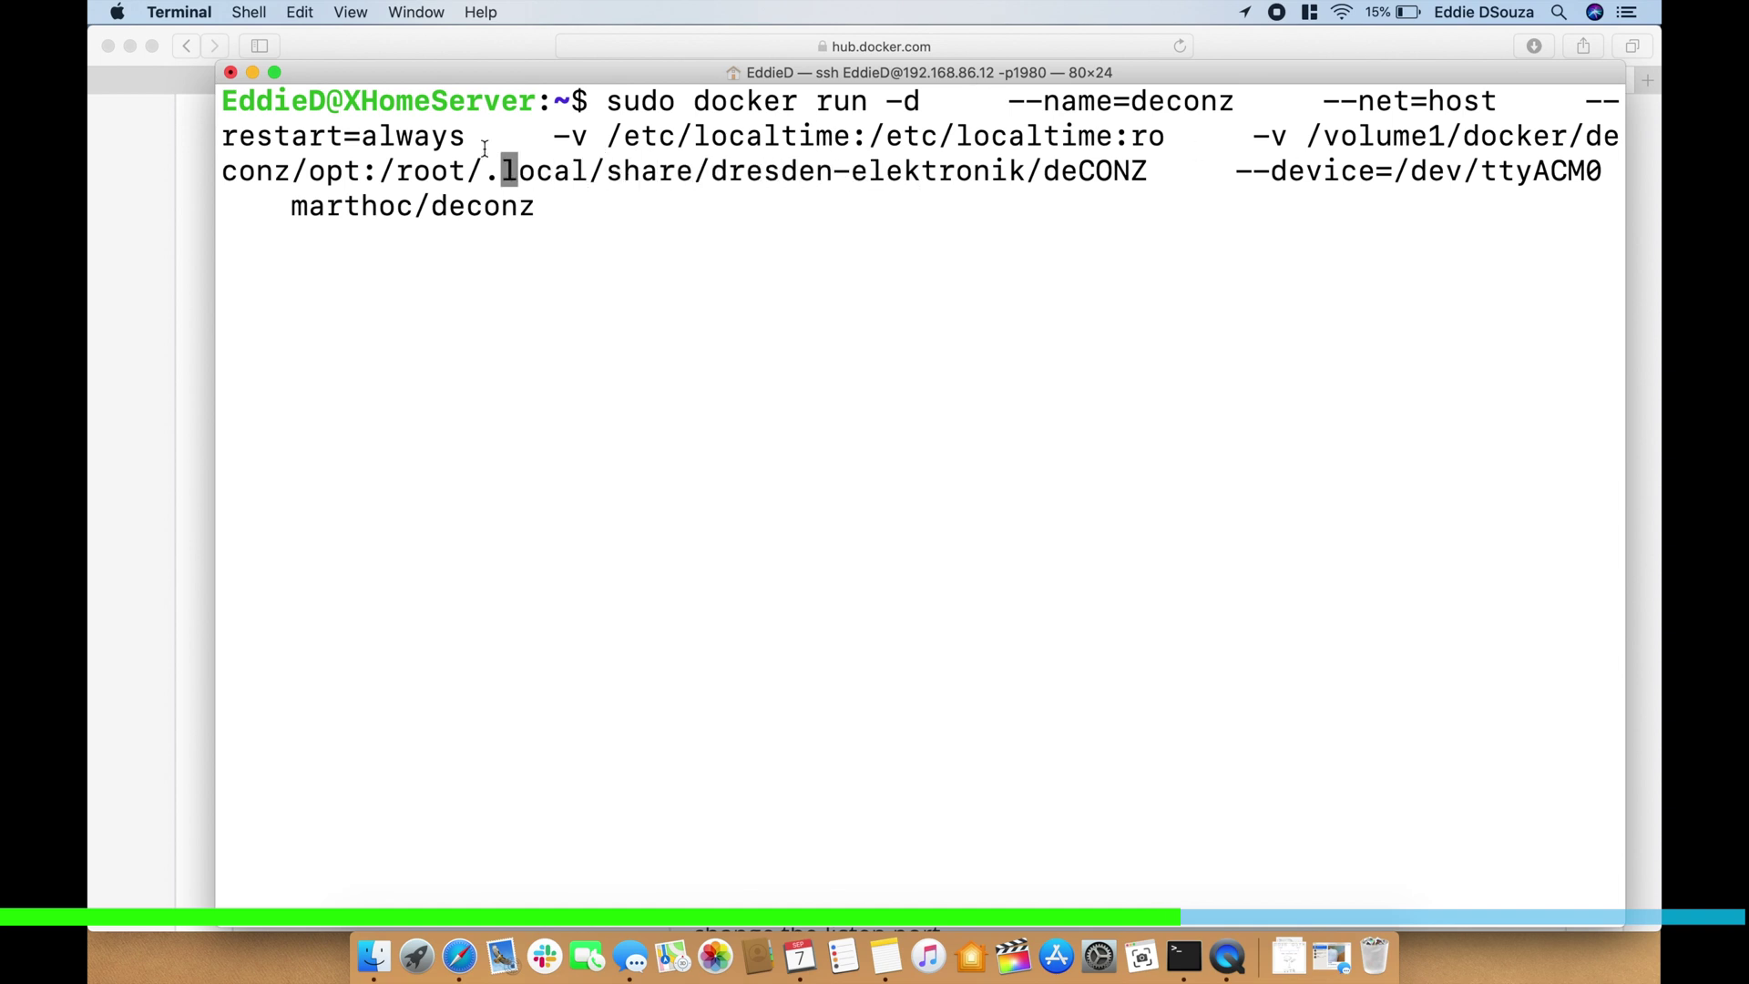
left_click_drag(380, 170, 1148, 169)
left_click(132, 478)
Highlight the example's second -v persistent-storage path on Docker Hub, then return to Terminal
scroll(541, 227, "up", 10)
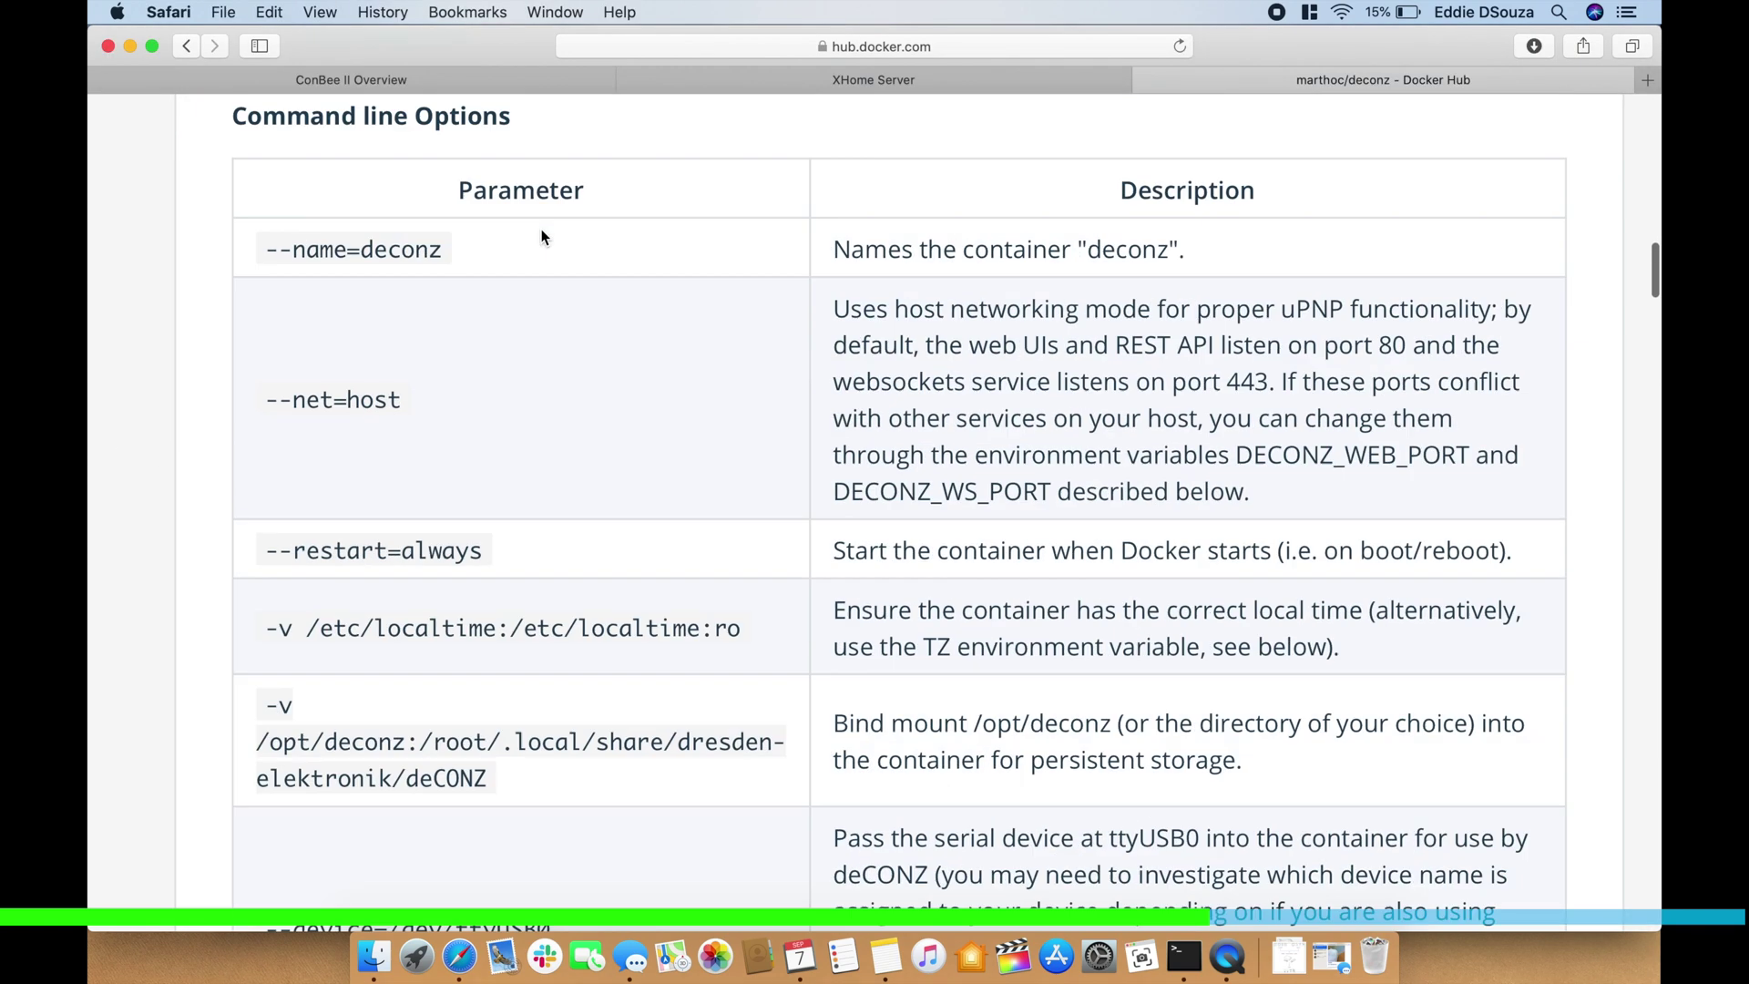
left_click(566, 550)
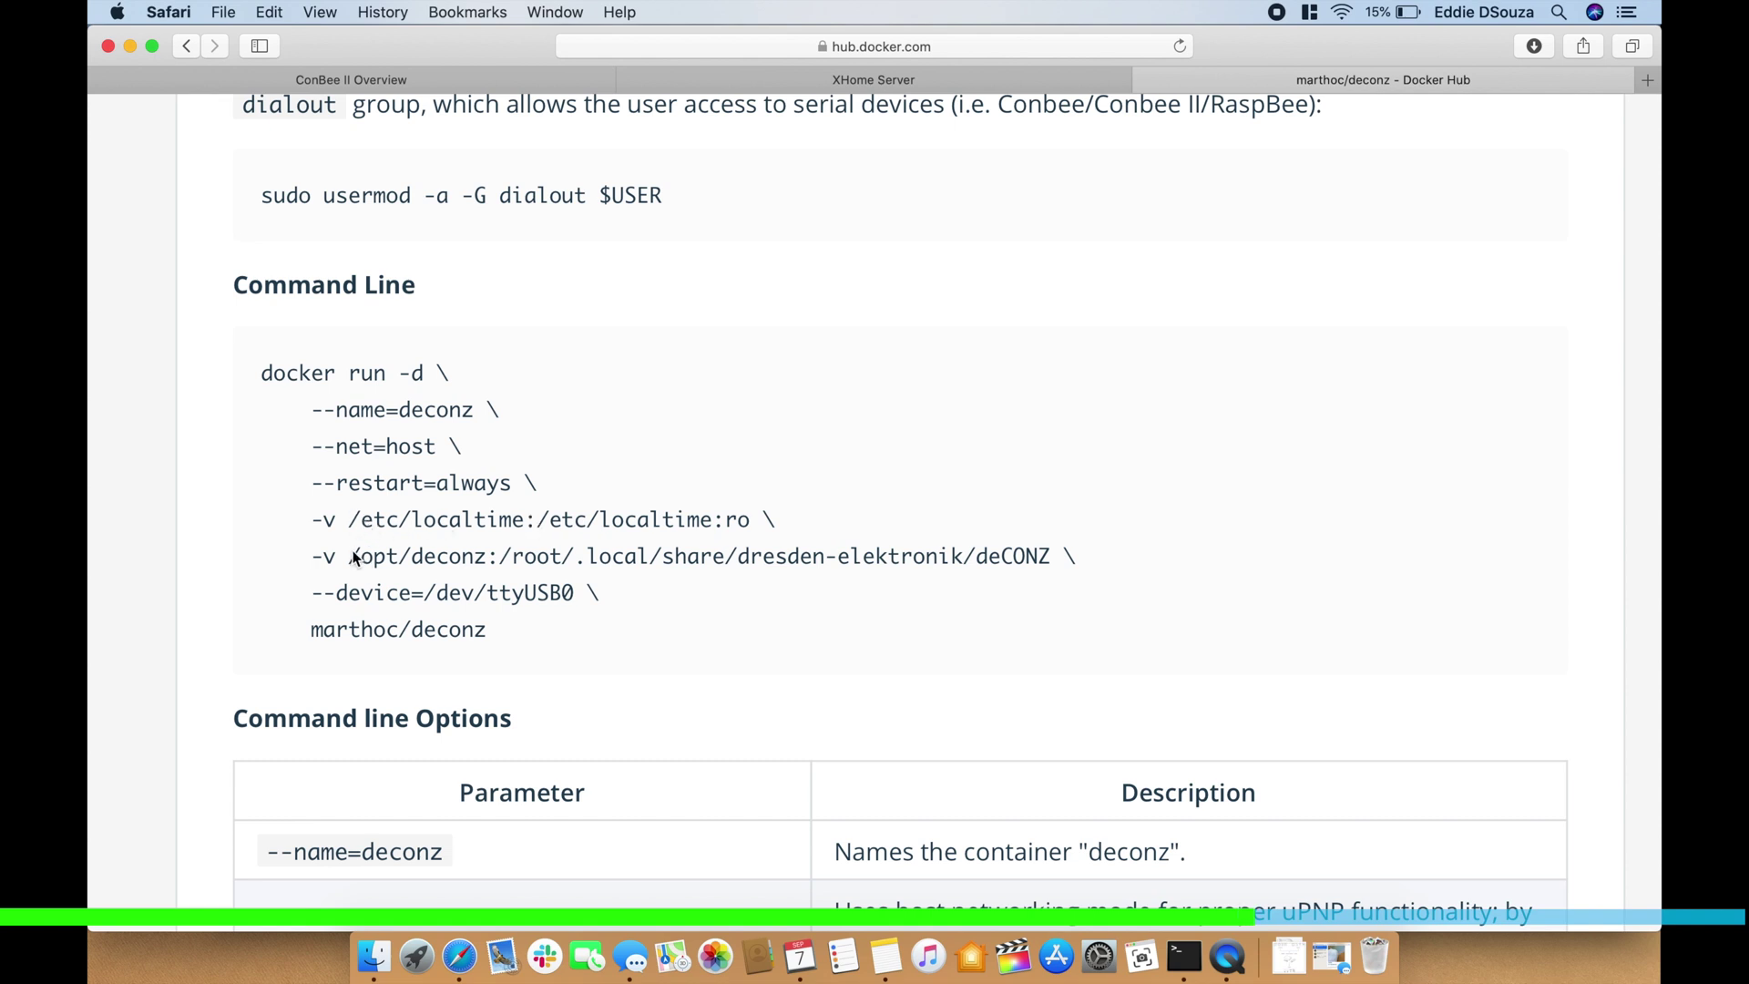
left_click_drag(351, 554, 1085, 554)
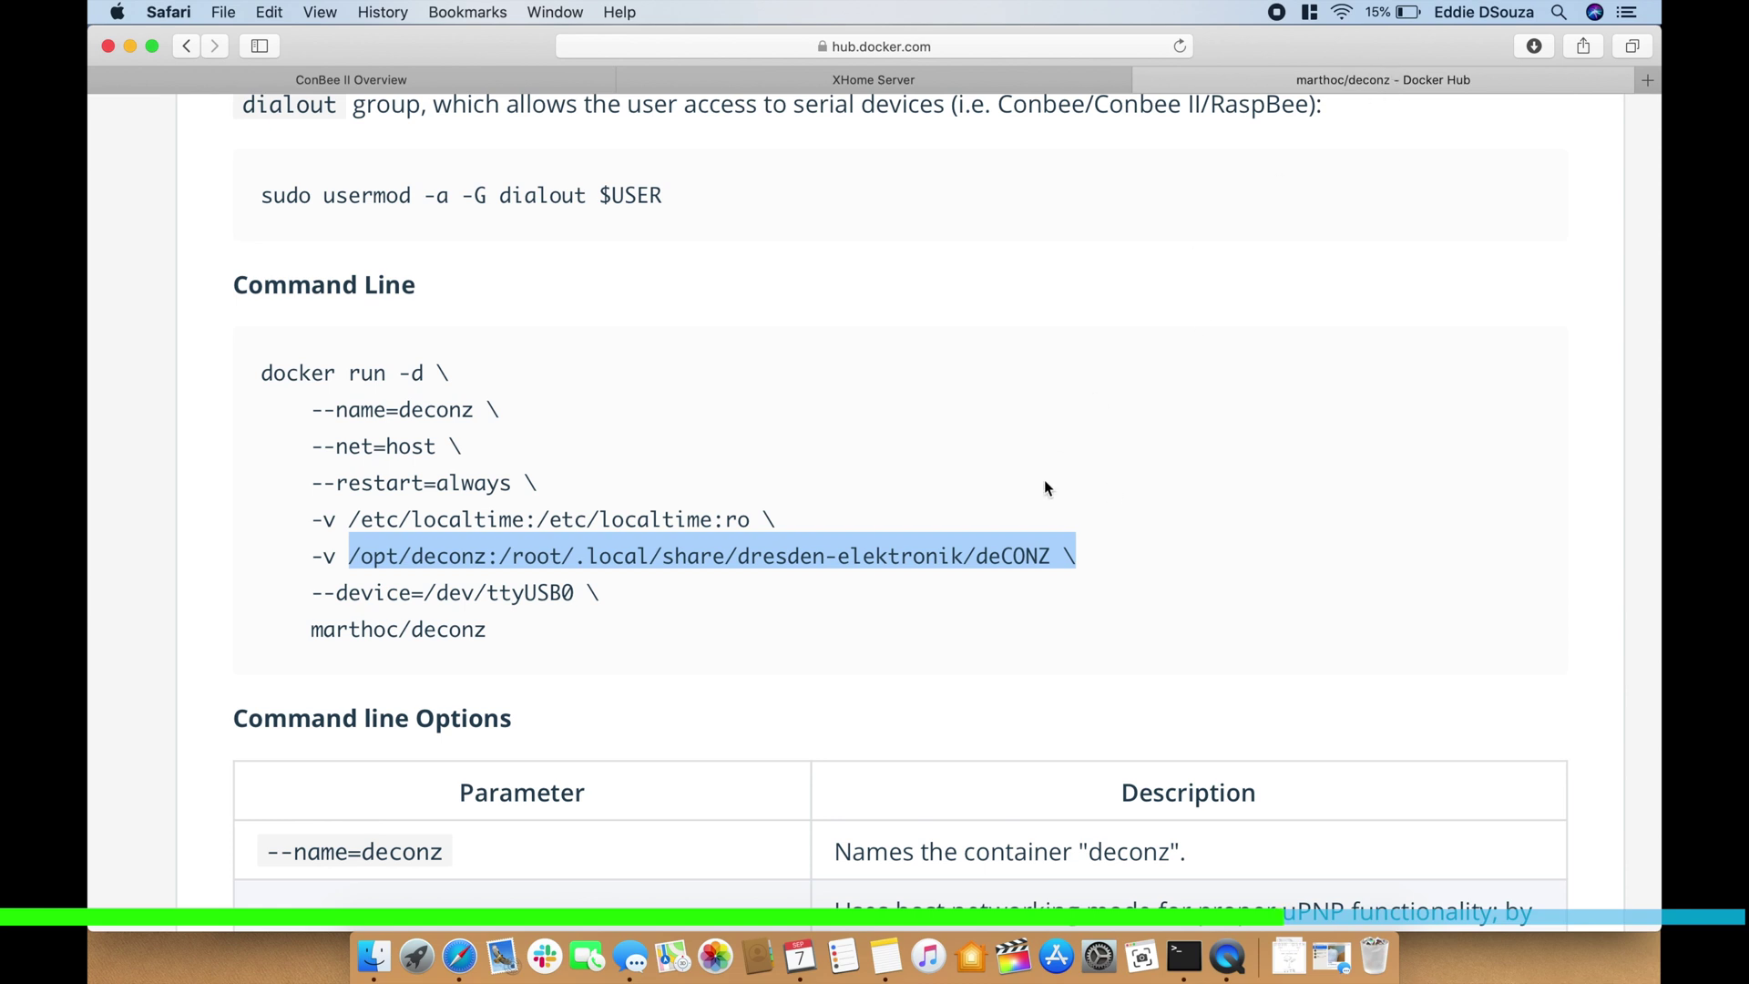
key("ctrl+Up")
left_click(1247, 528)
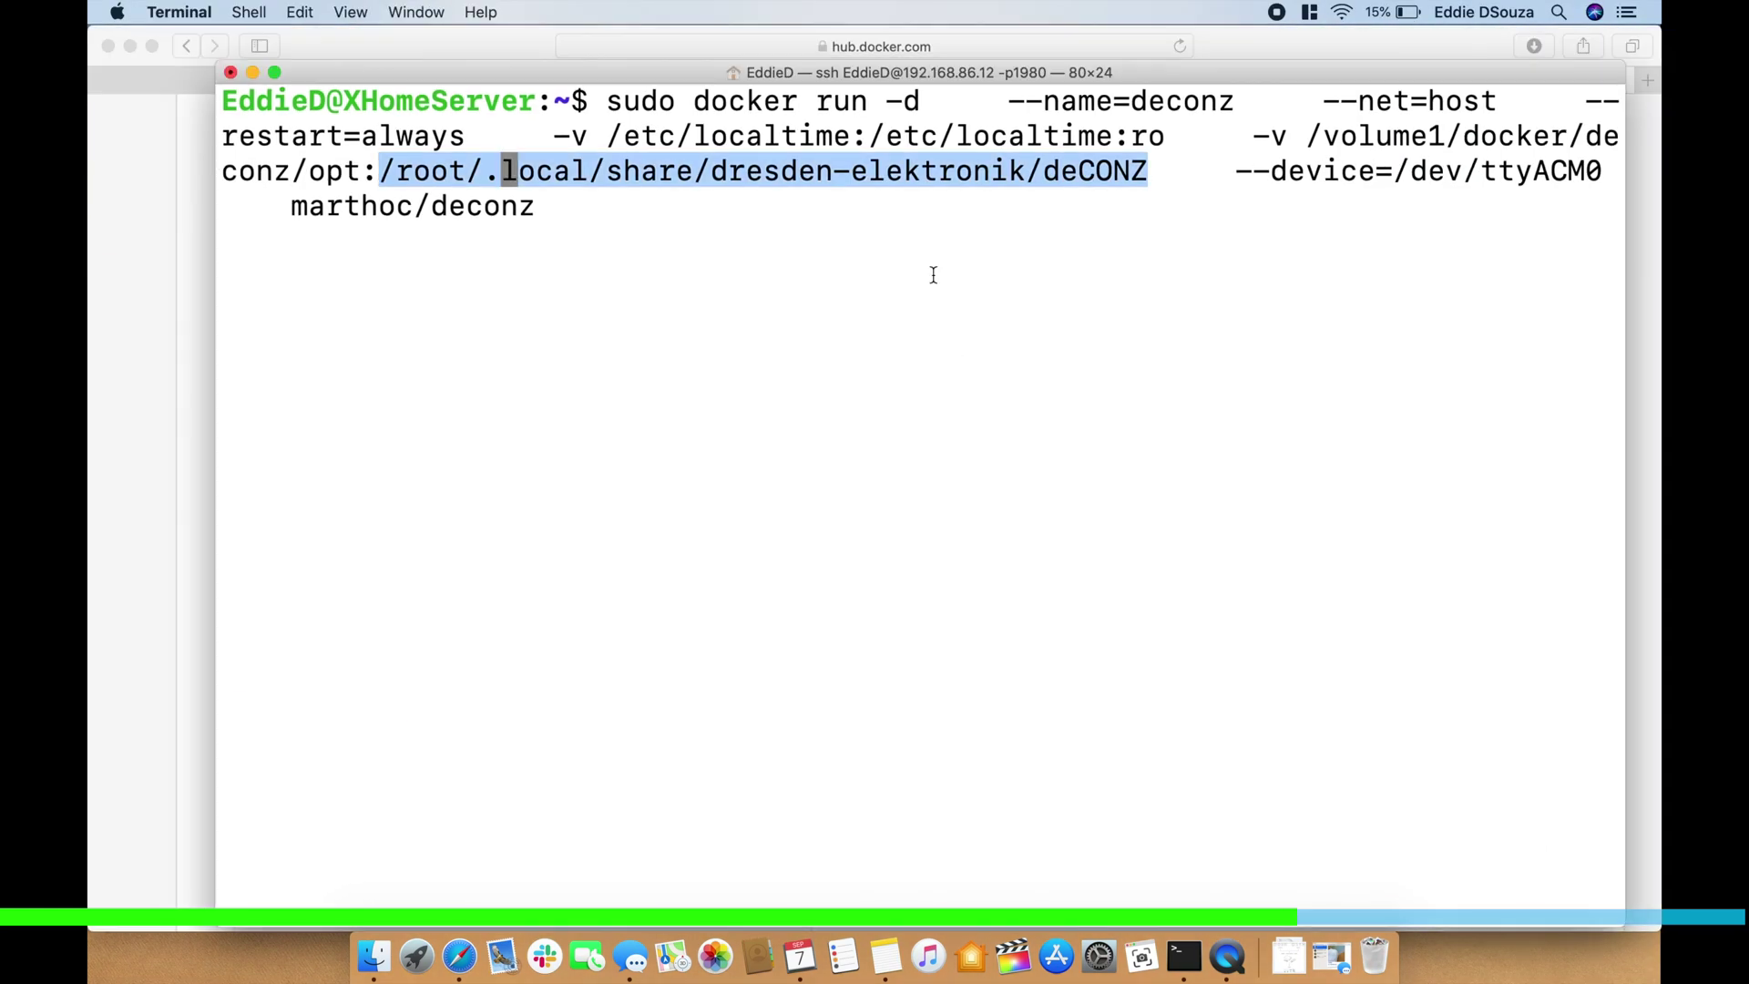
Execute the sudo docker run command for marthoc/deconz to create the container
key("Return")
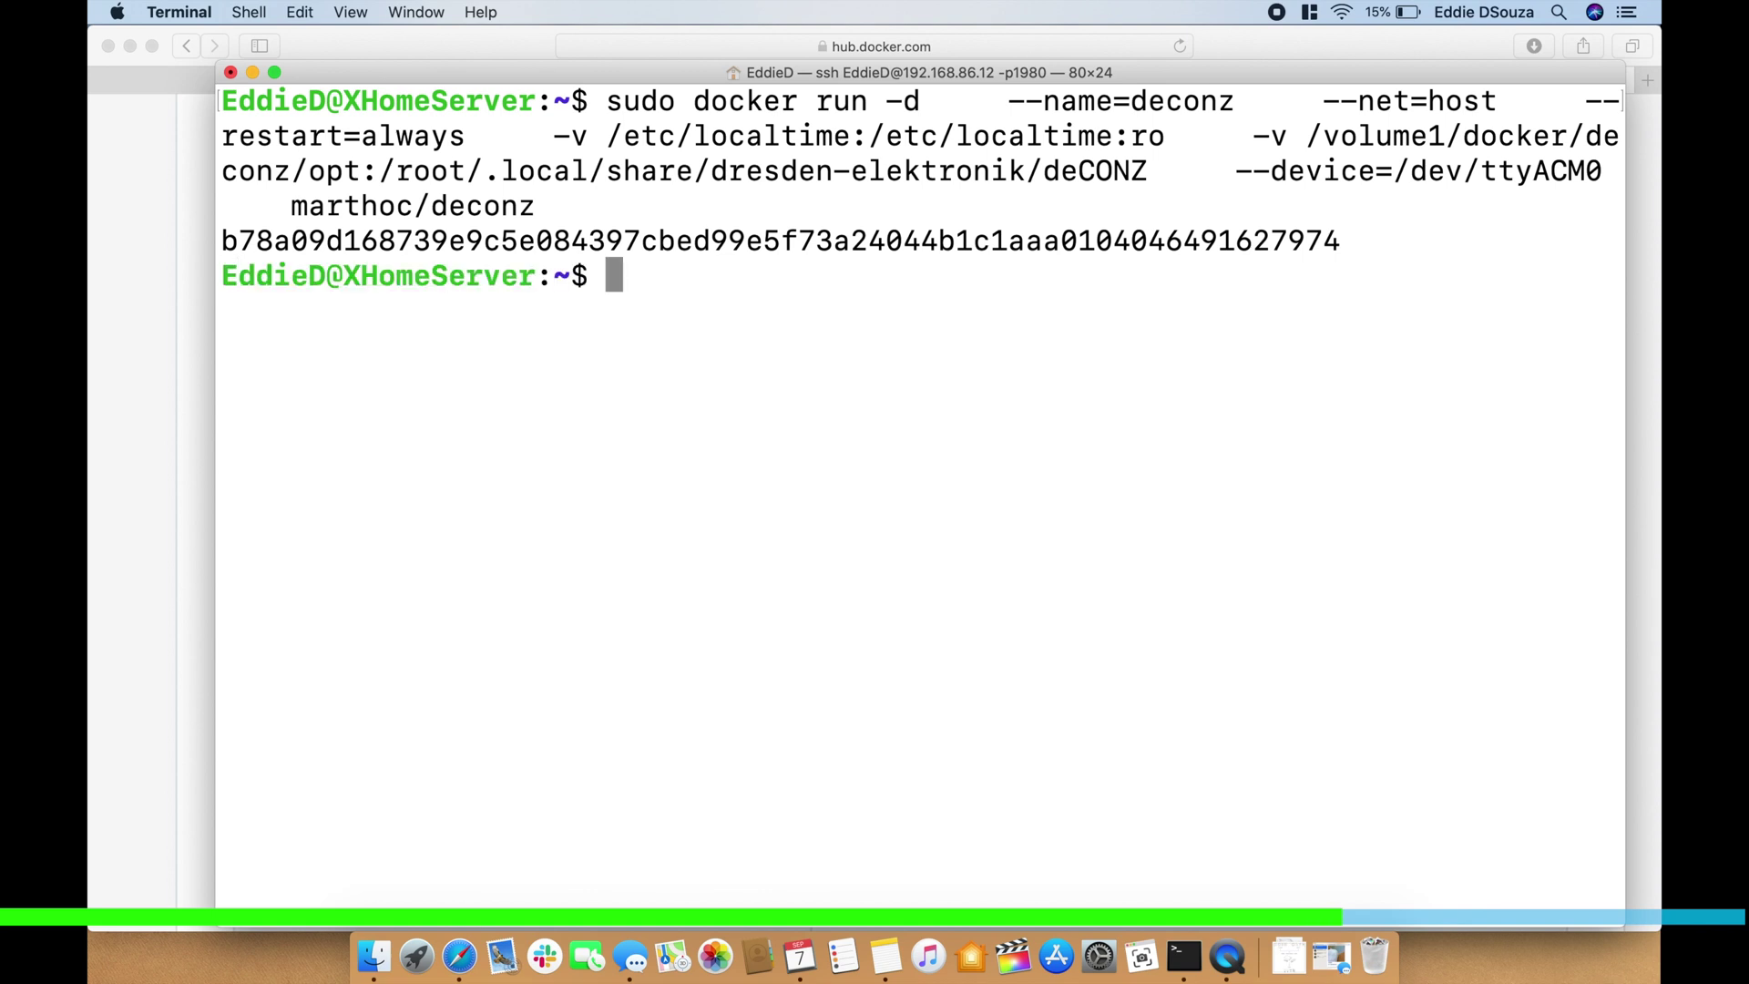
Open the deconz container's details in DSM Docker and check its host network and DECONZ_WEB_PORT 80
left_click(129, 73)
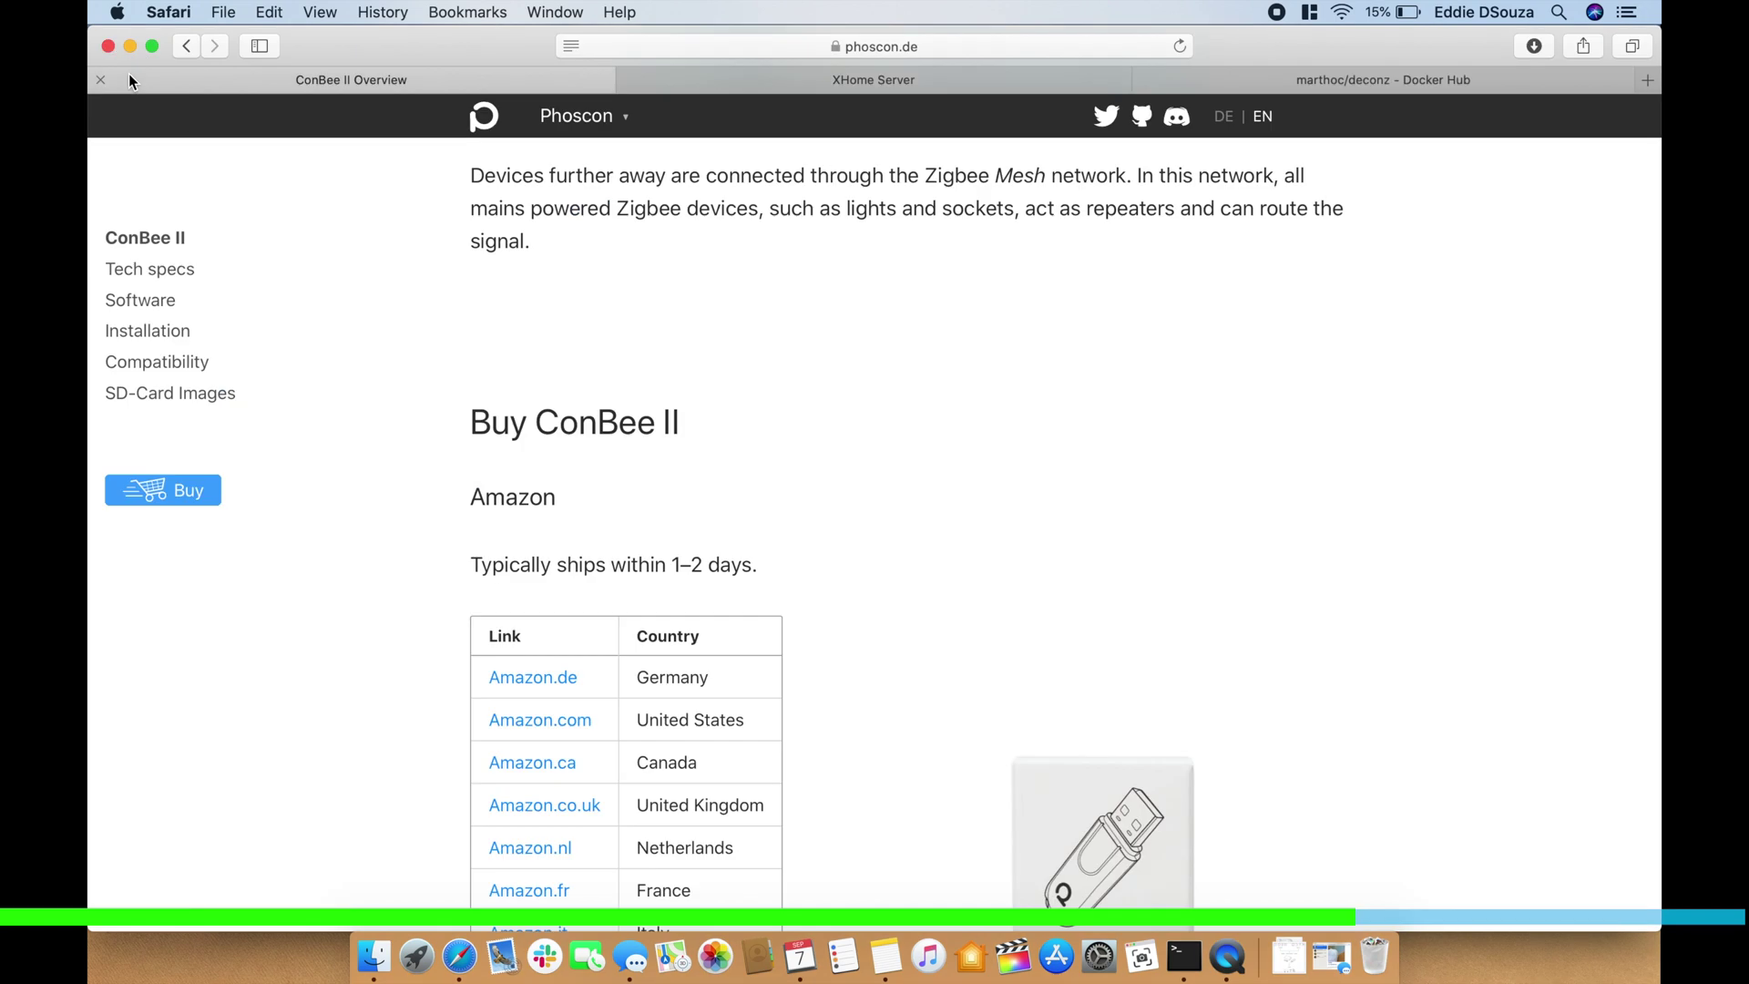
left_click(773, 81)
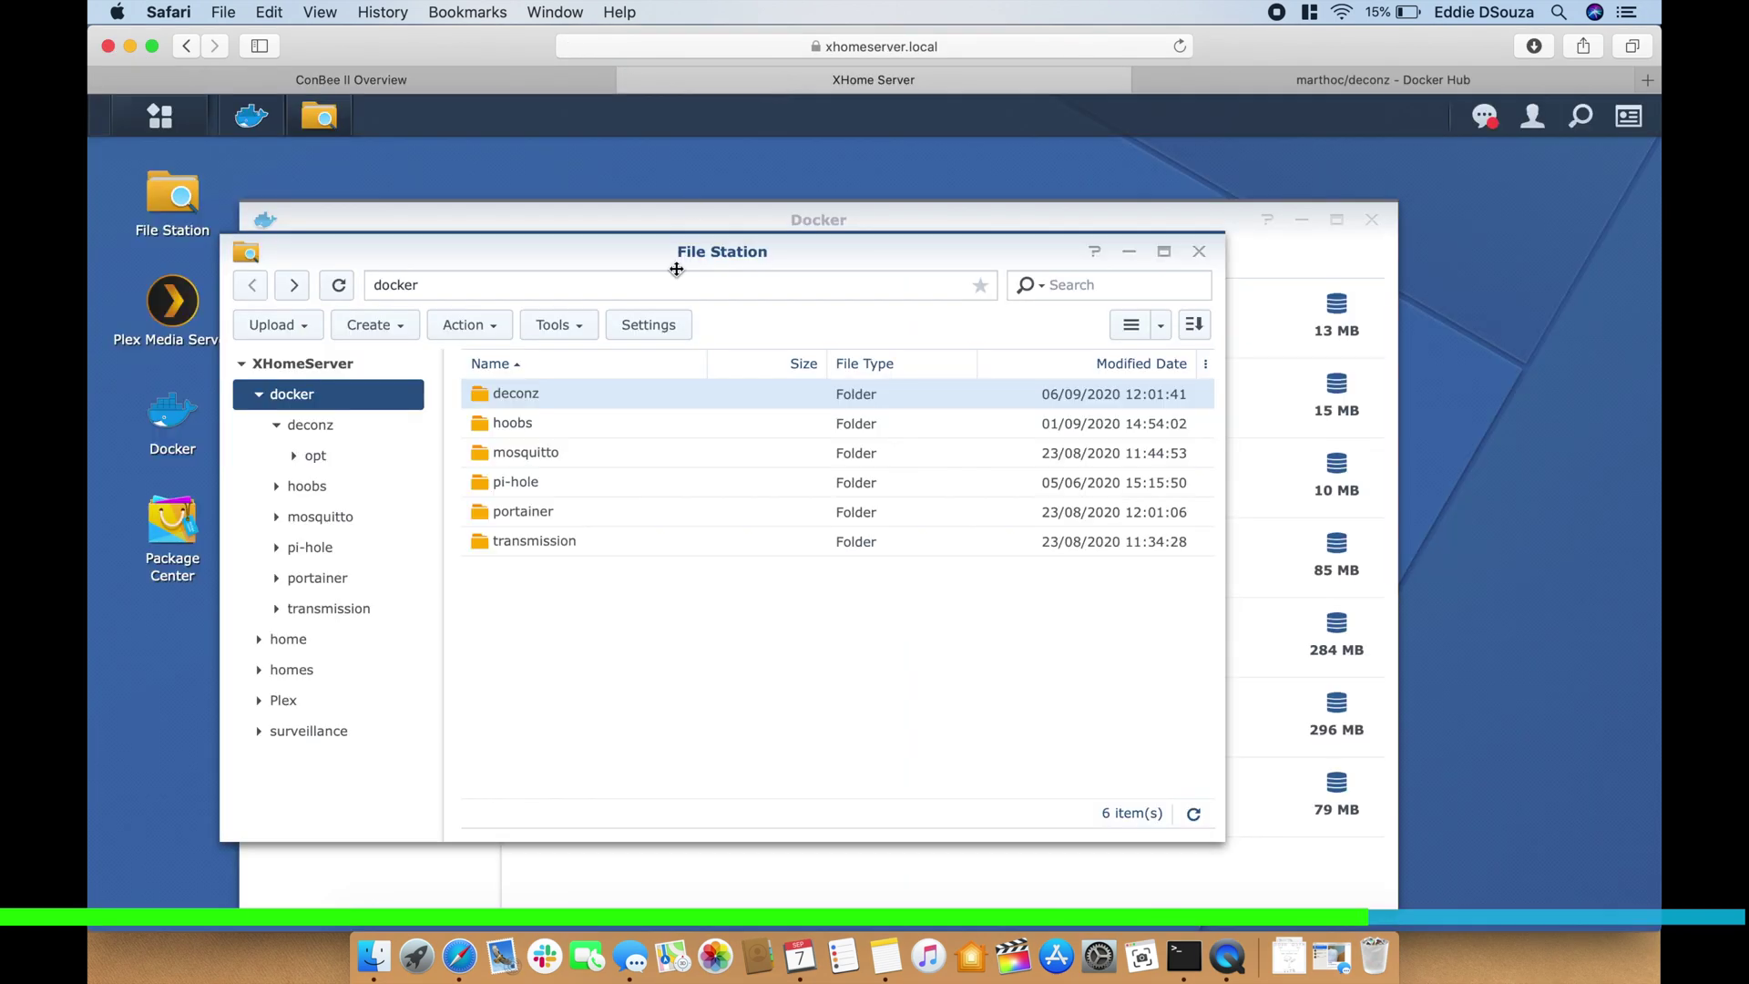
left_click(1112, 218)
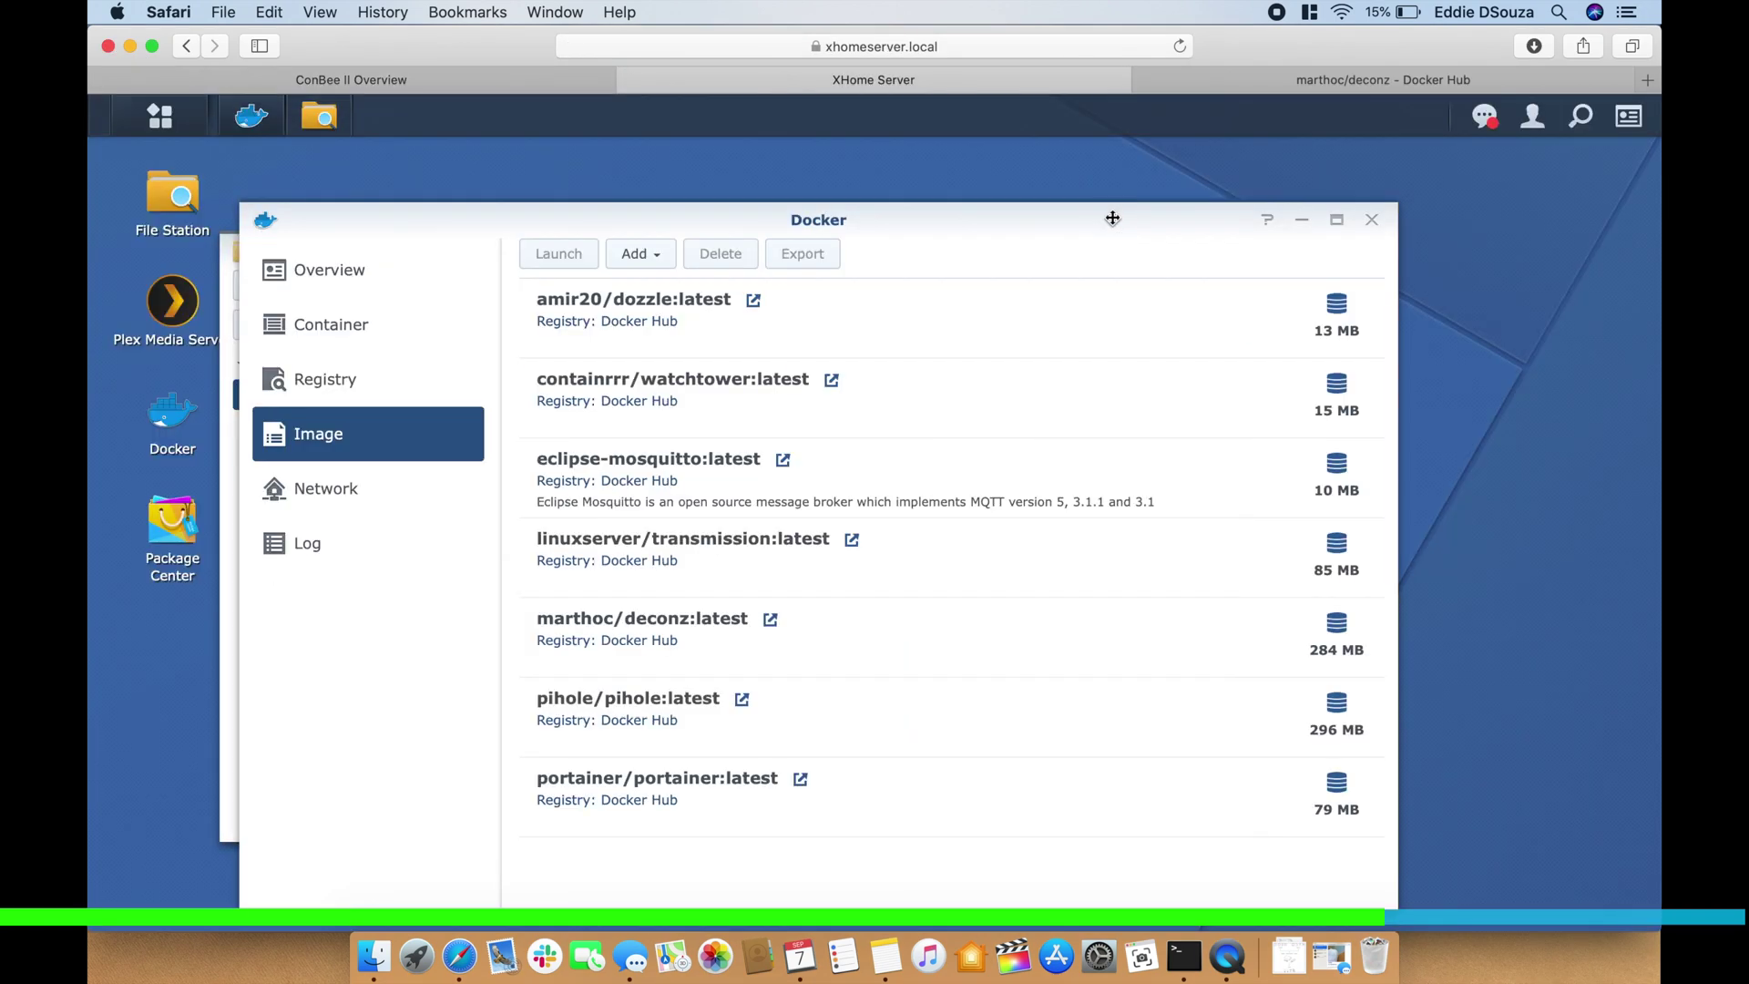
left_click(412, 342)
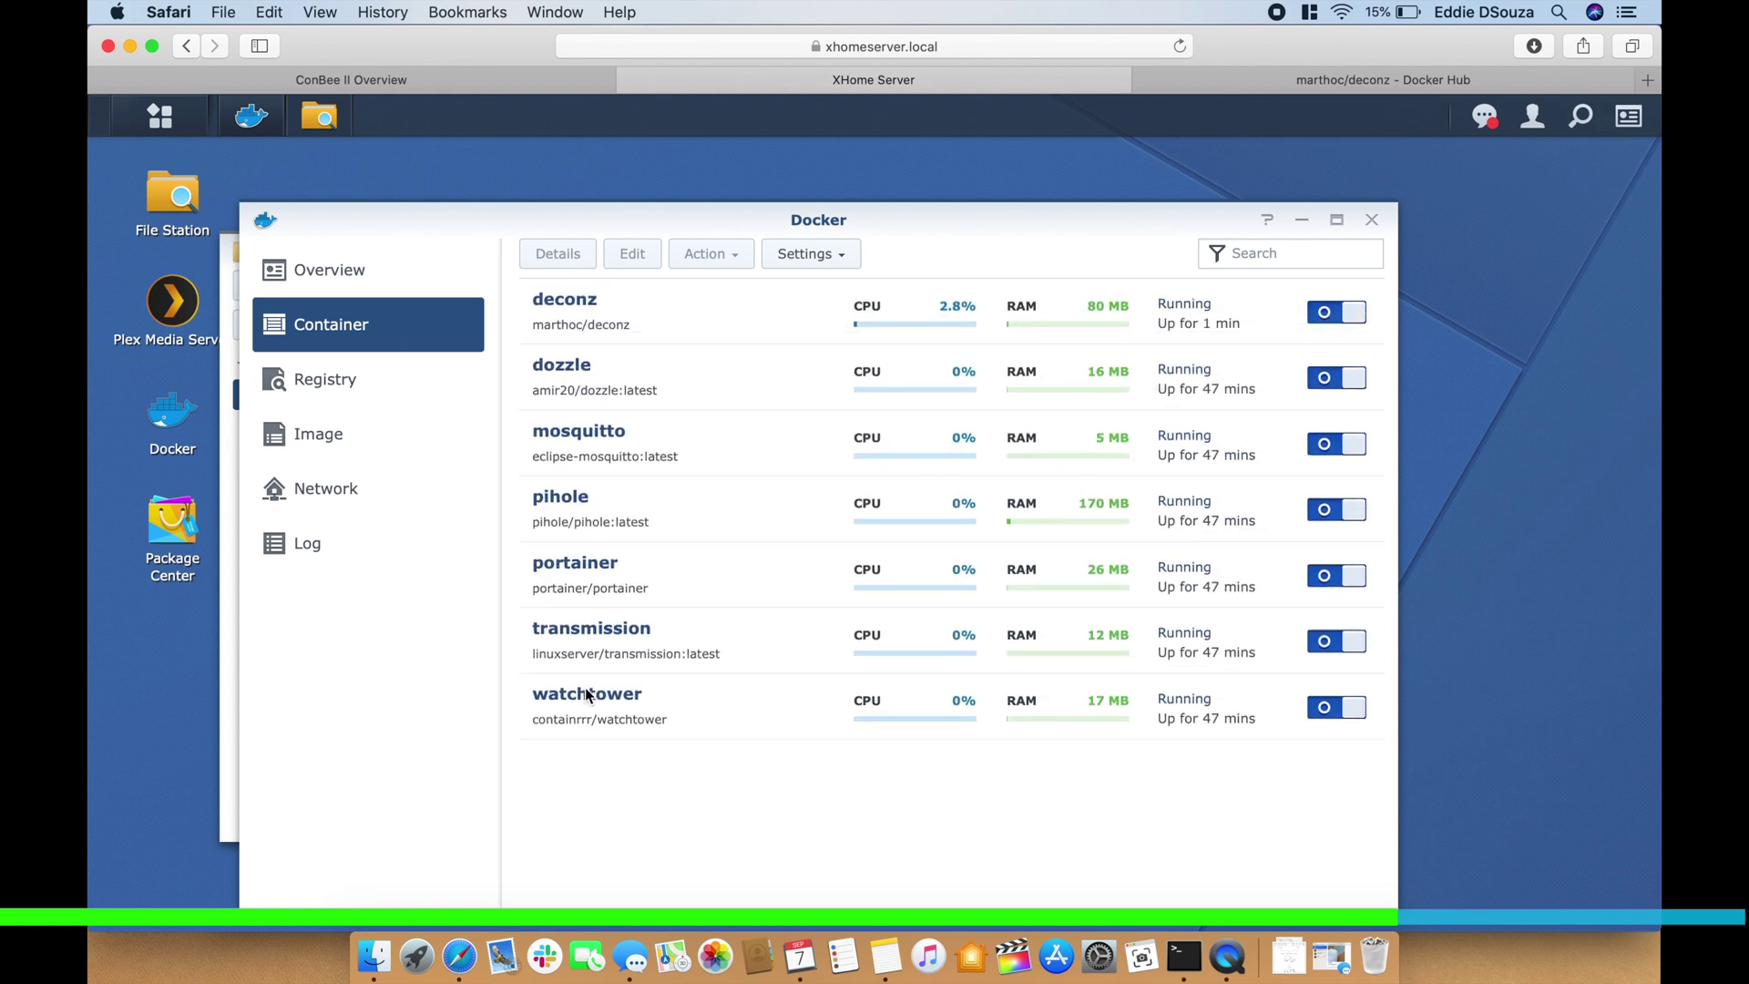
double_click(827, 317)
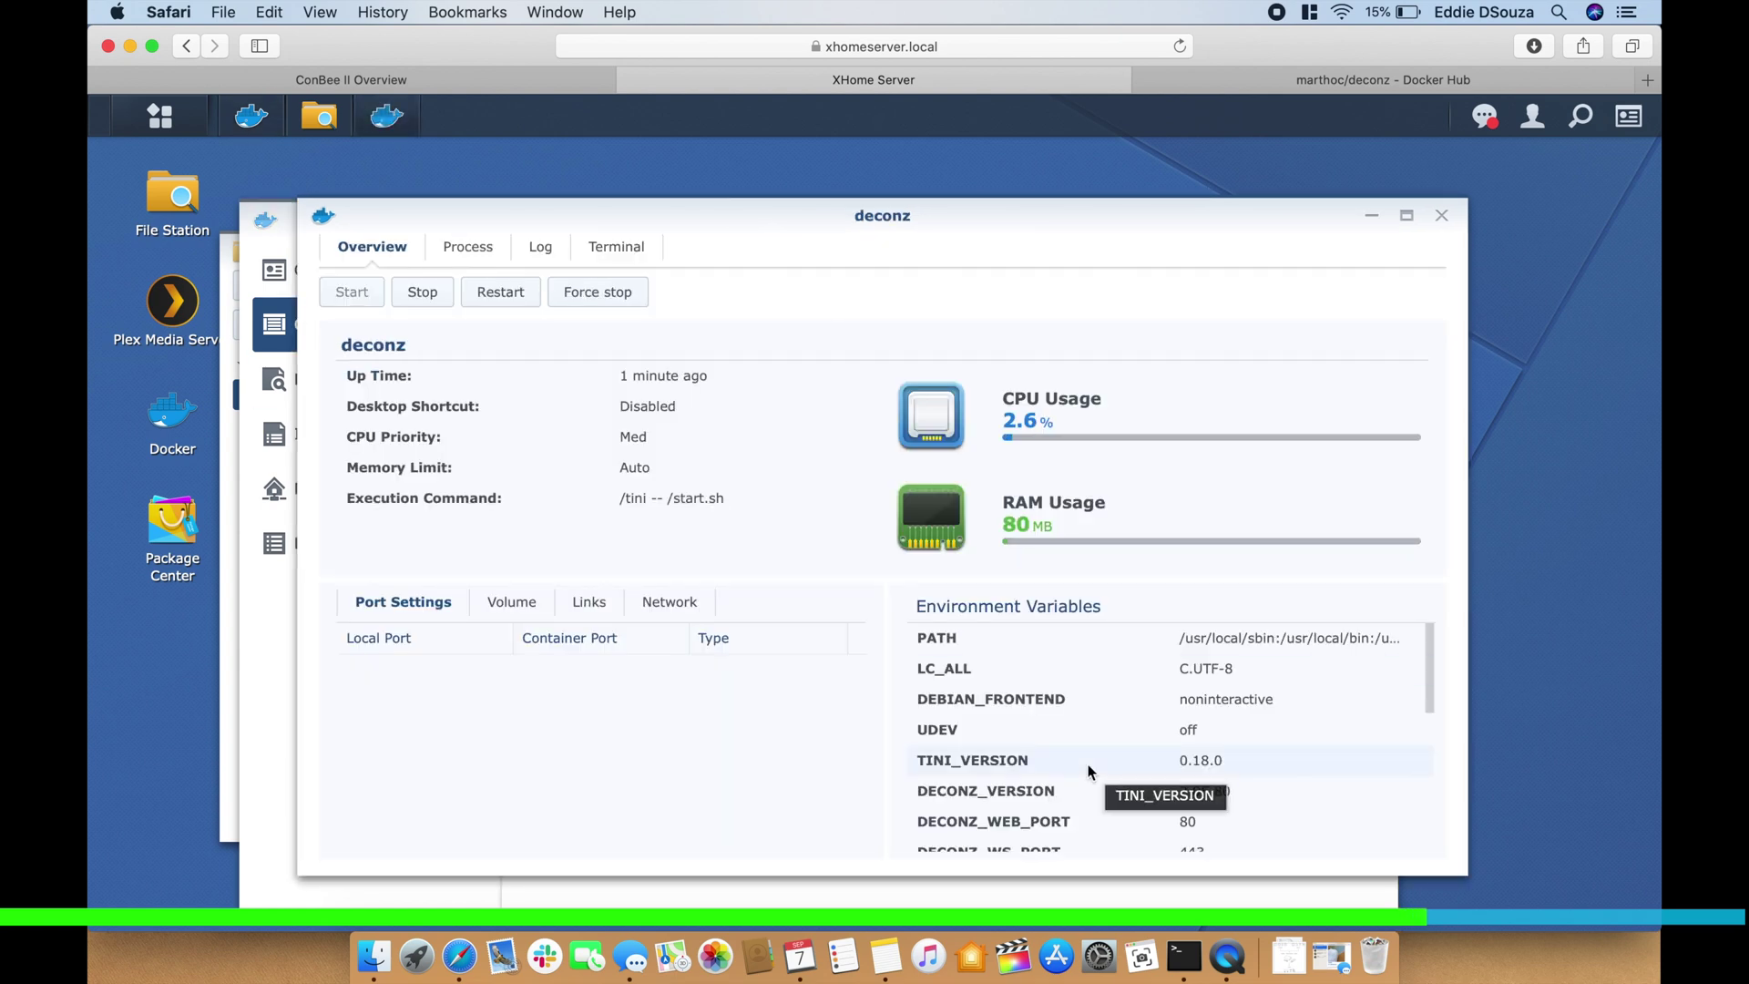
left_click(671, 608)
scroll(1177, 734, "down", 3)
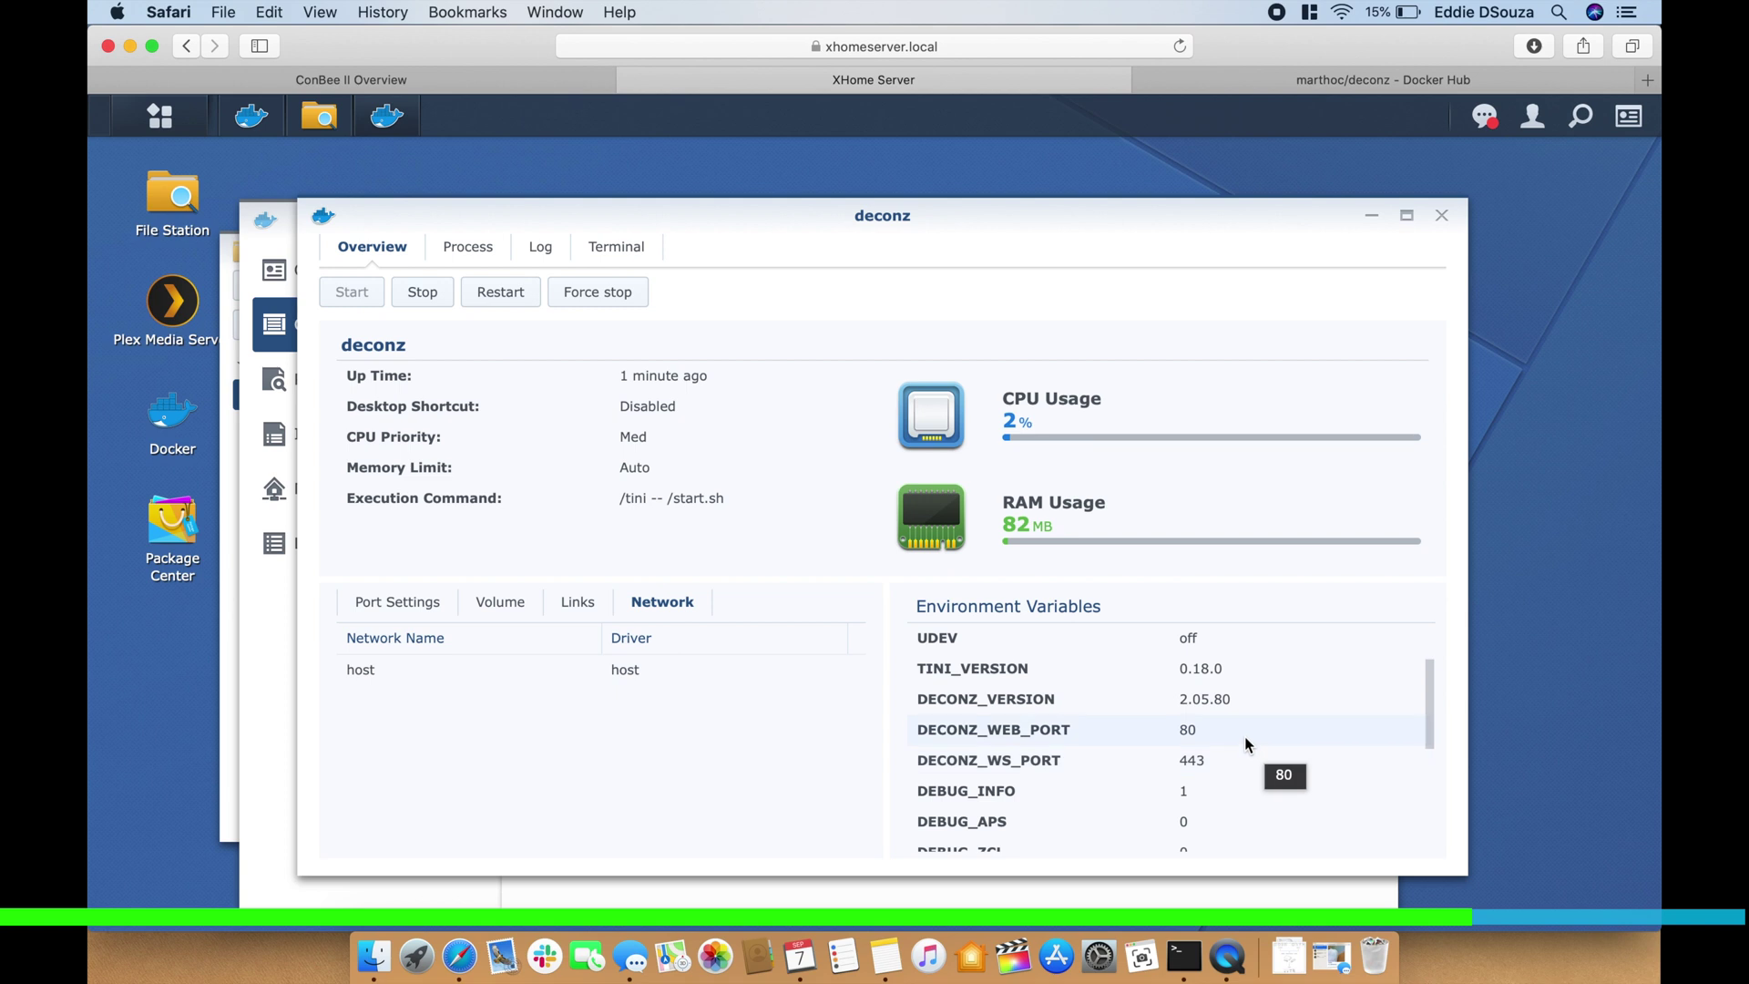
scroll(1259, 702, "up", 3)
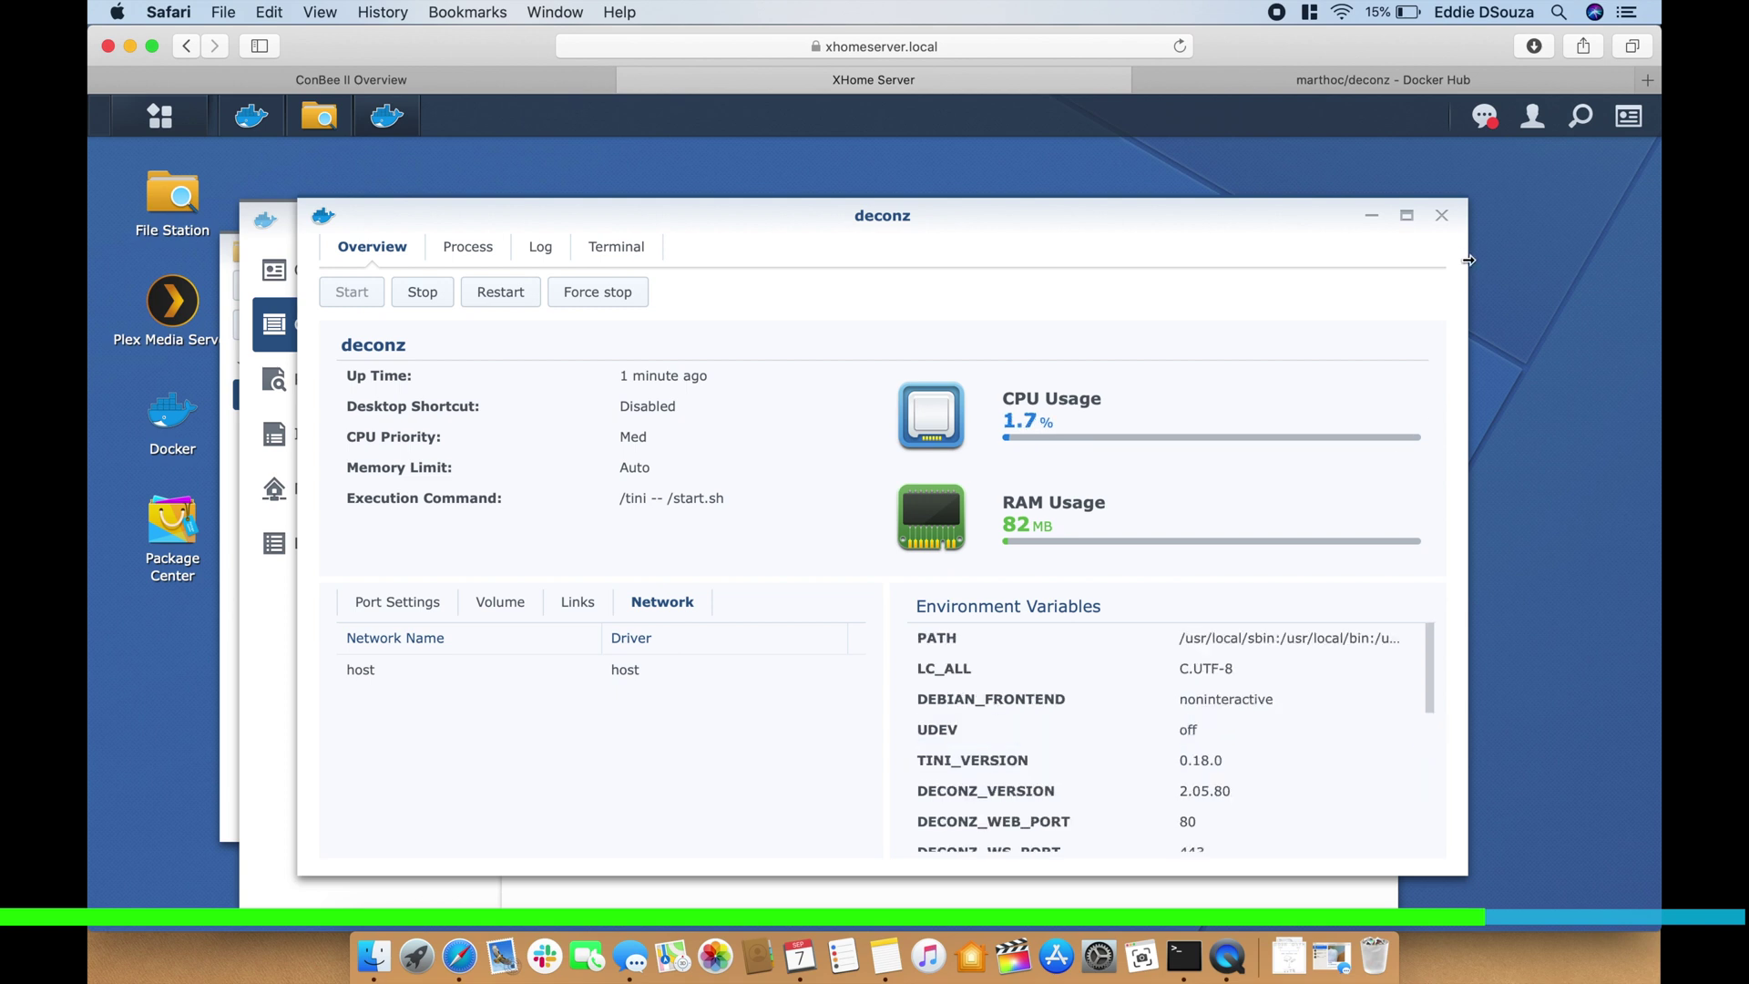
left_click(1446, 218)
left_click(710, 253)
Stop deconz, change its DECONZ_WEB_PORT environment variable to 8081, apply, and start it again
left_click(765, 319)
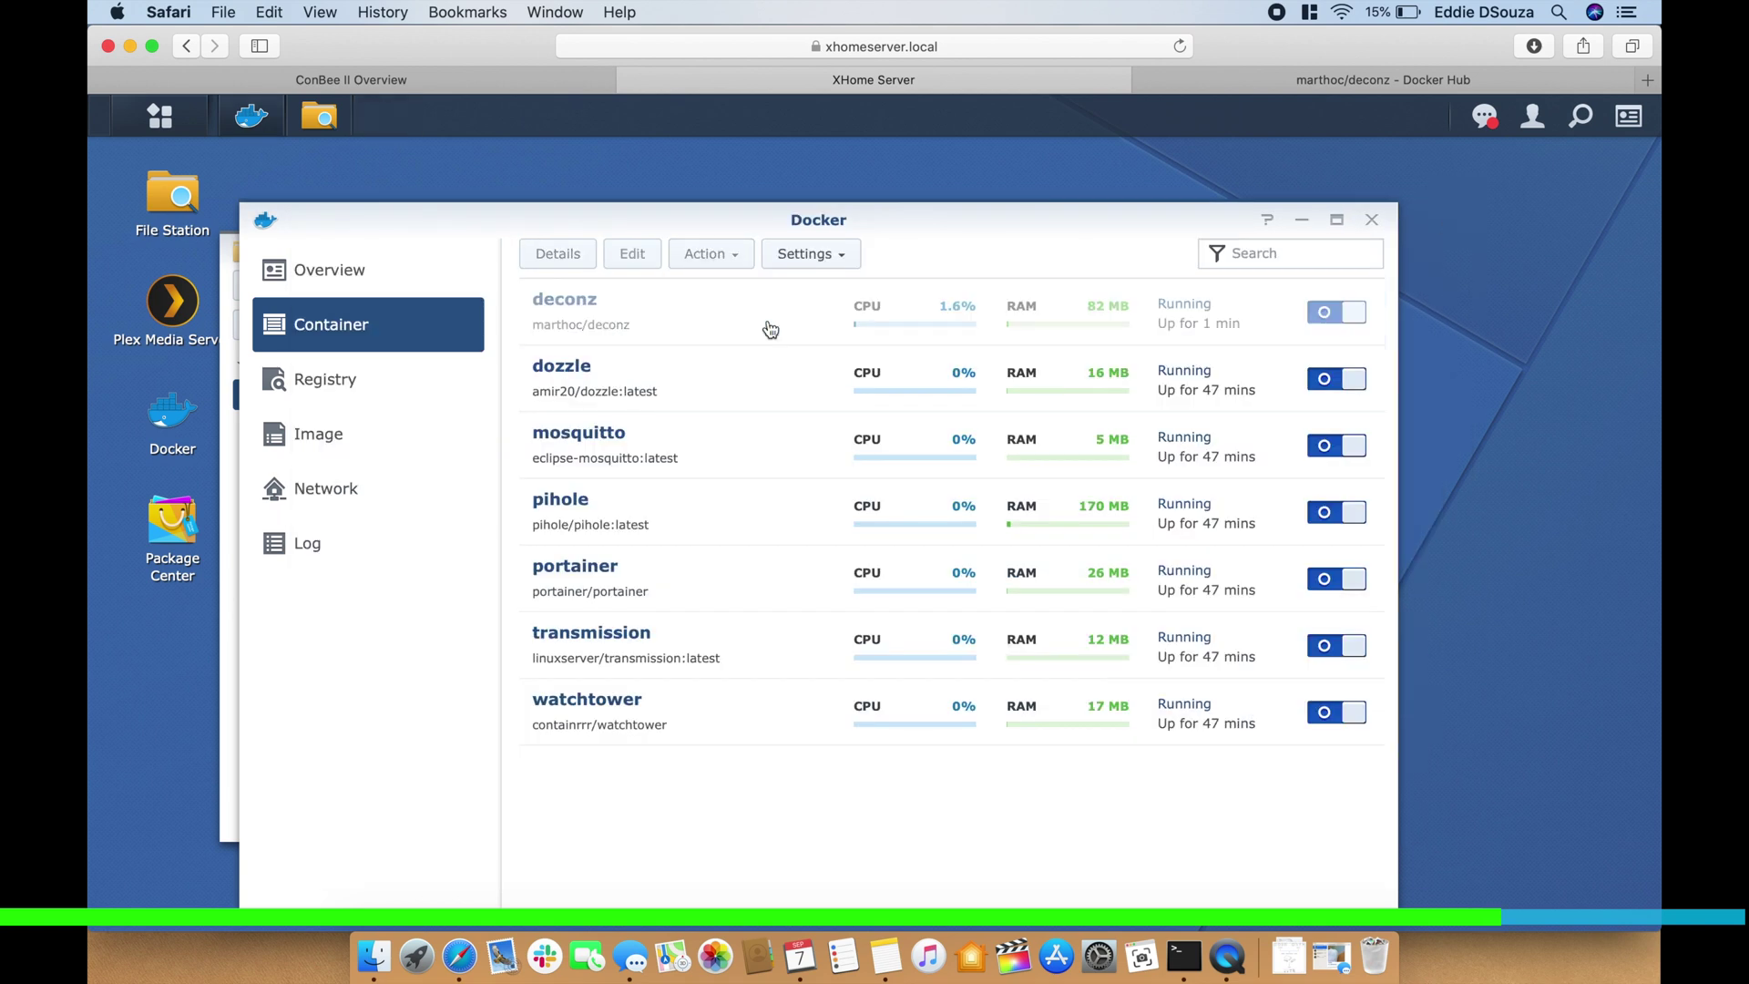
left_click(765, 324)
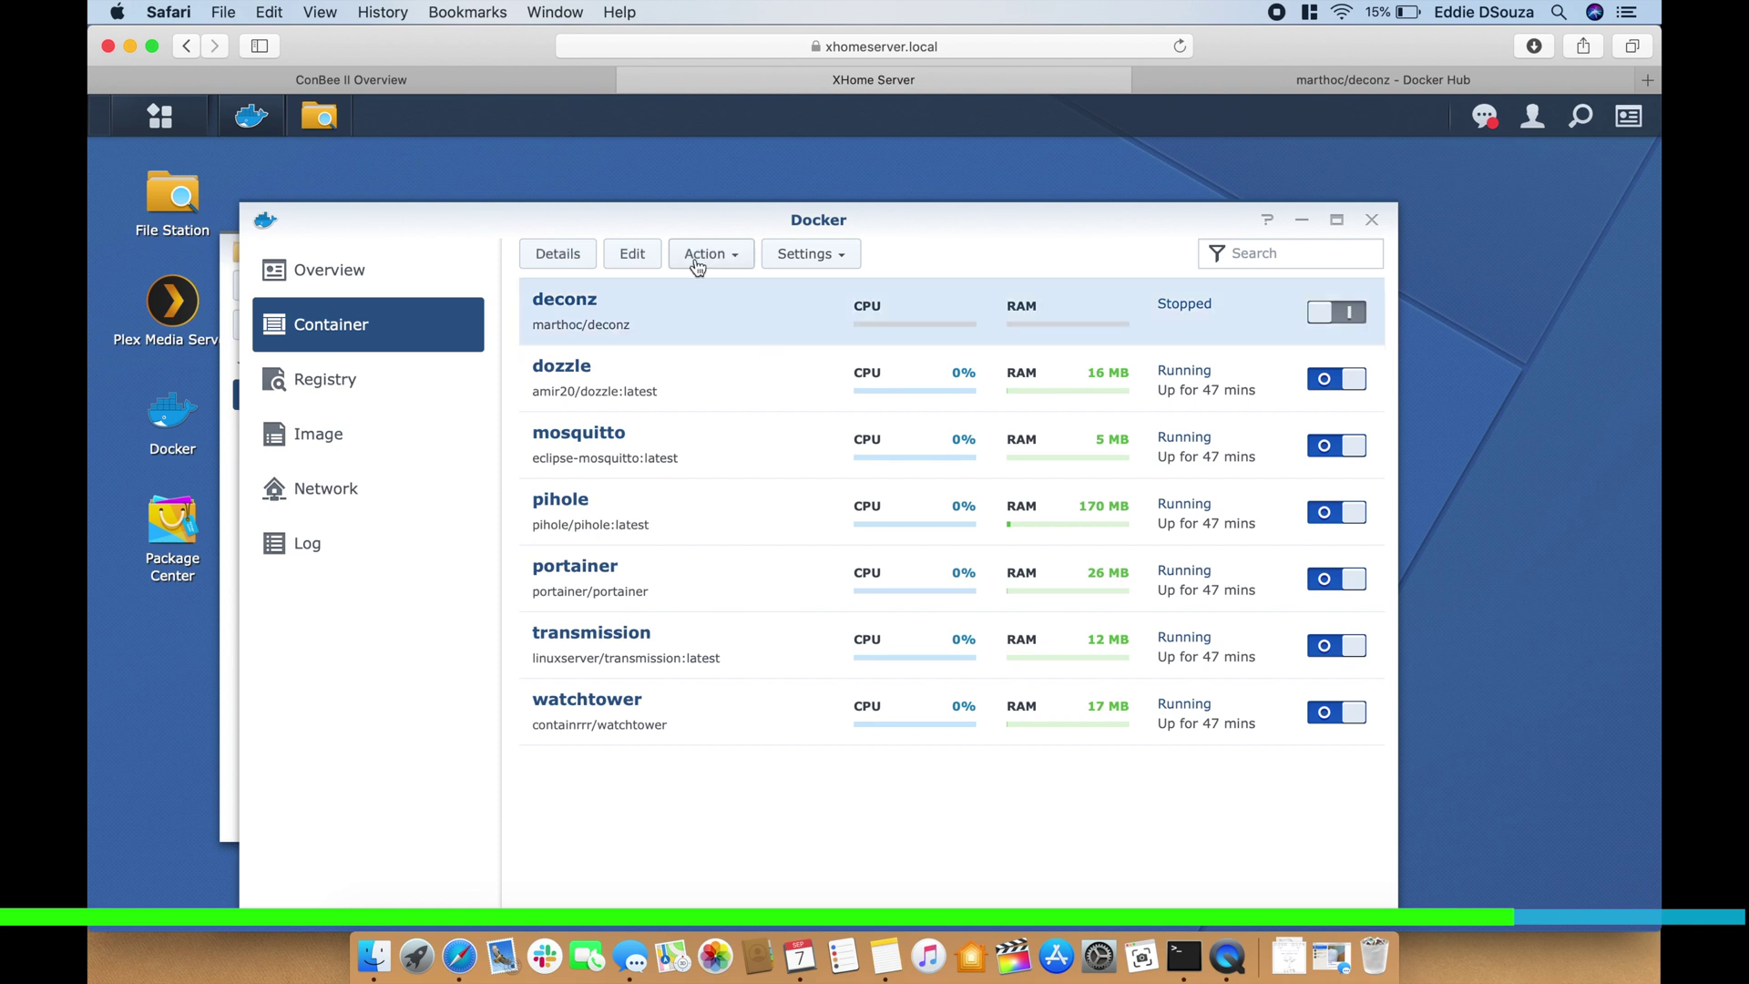
left_click(637, 257)
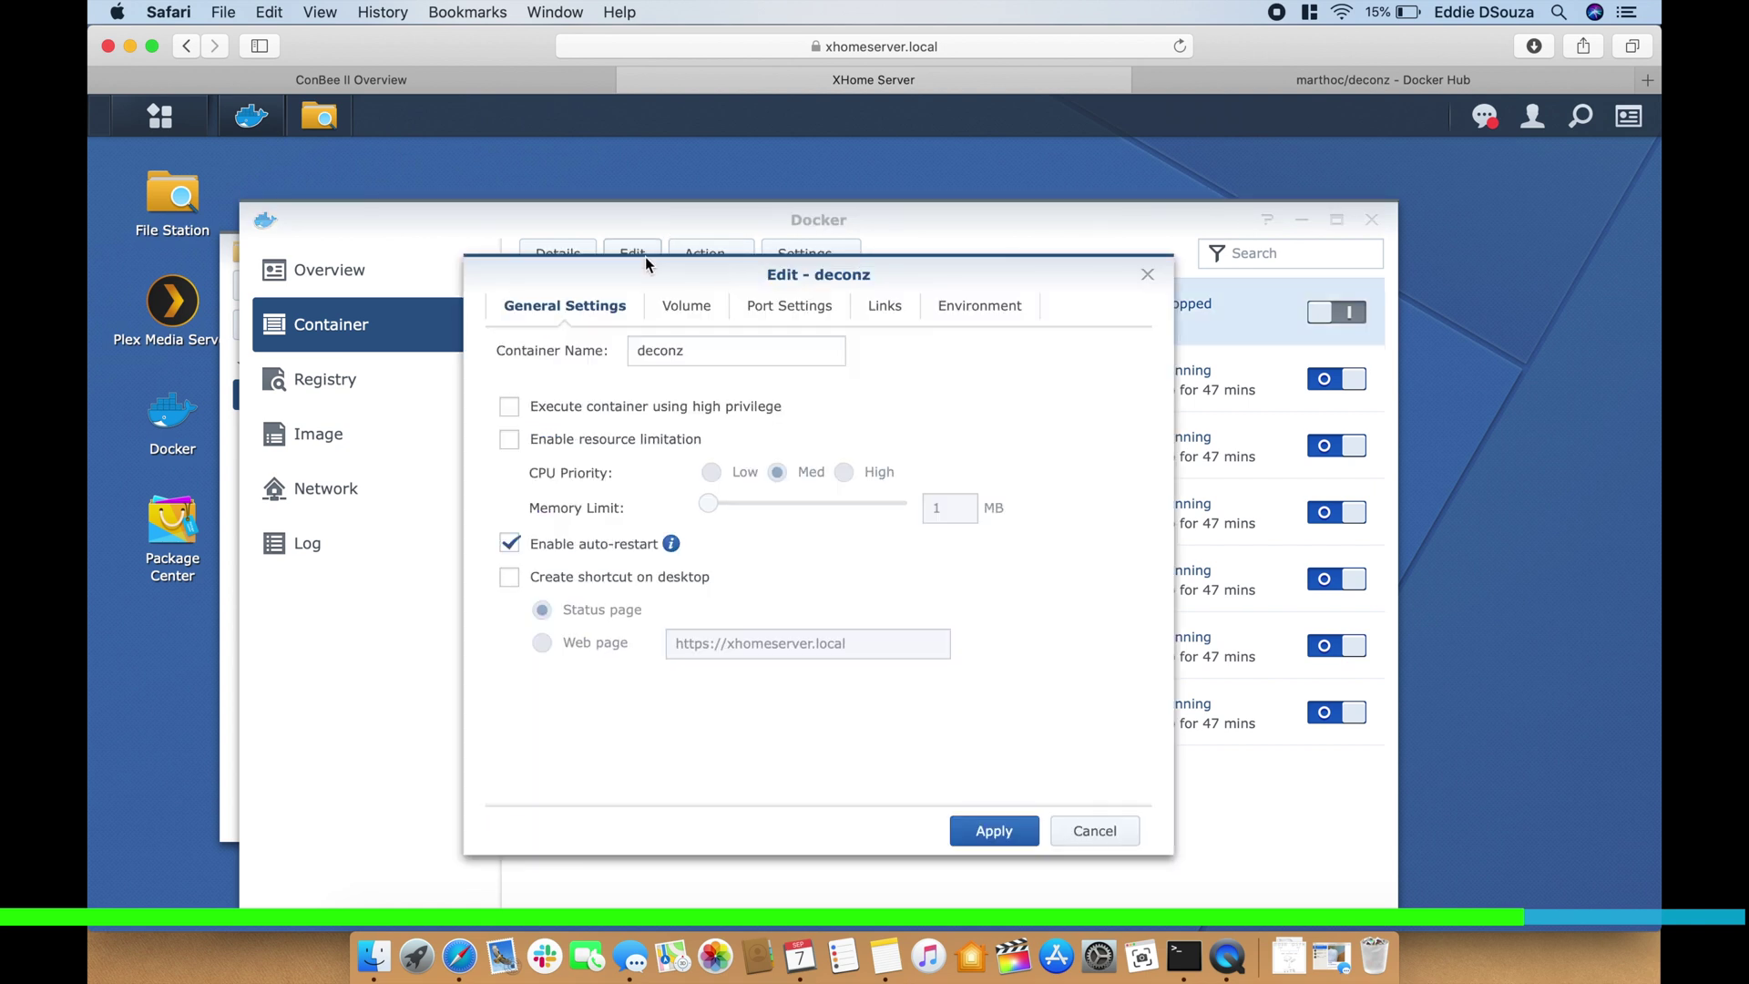
left_click(951, 309)
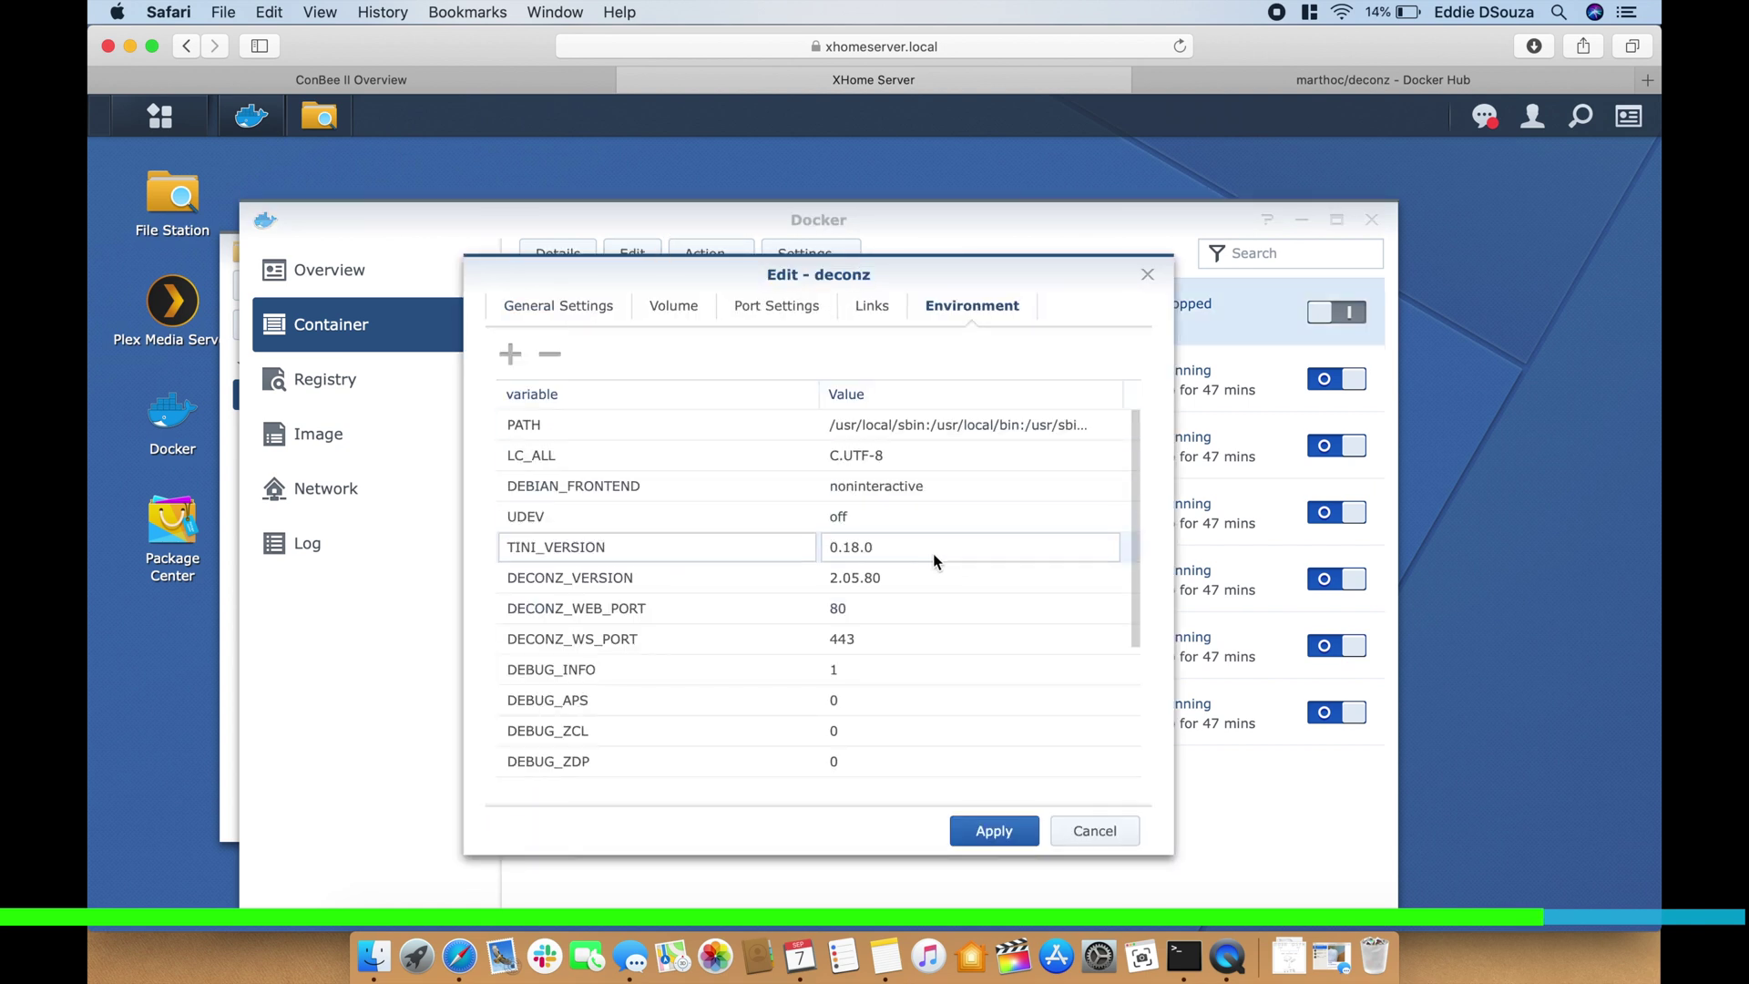
left_click(898, 619)
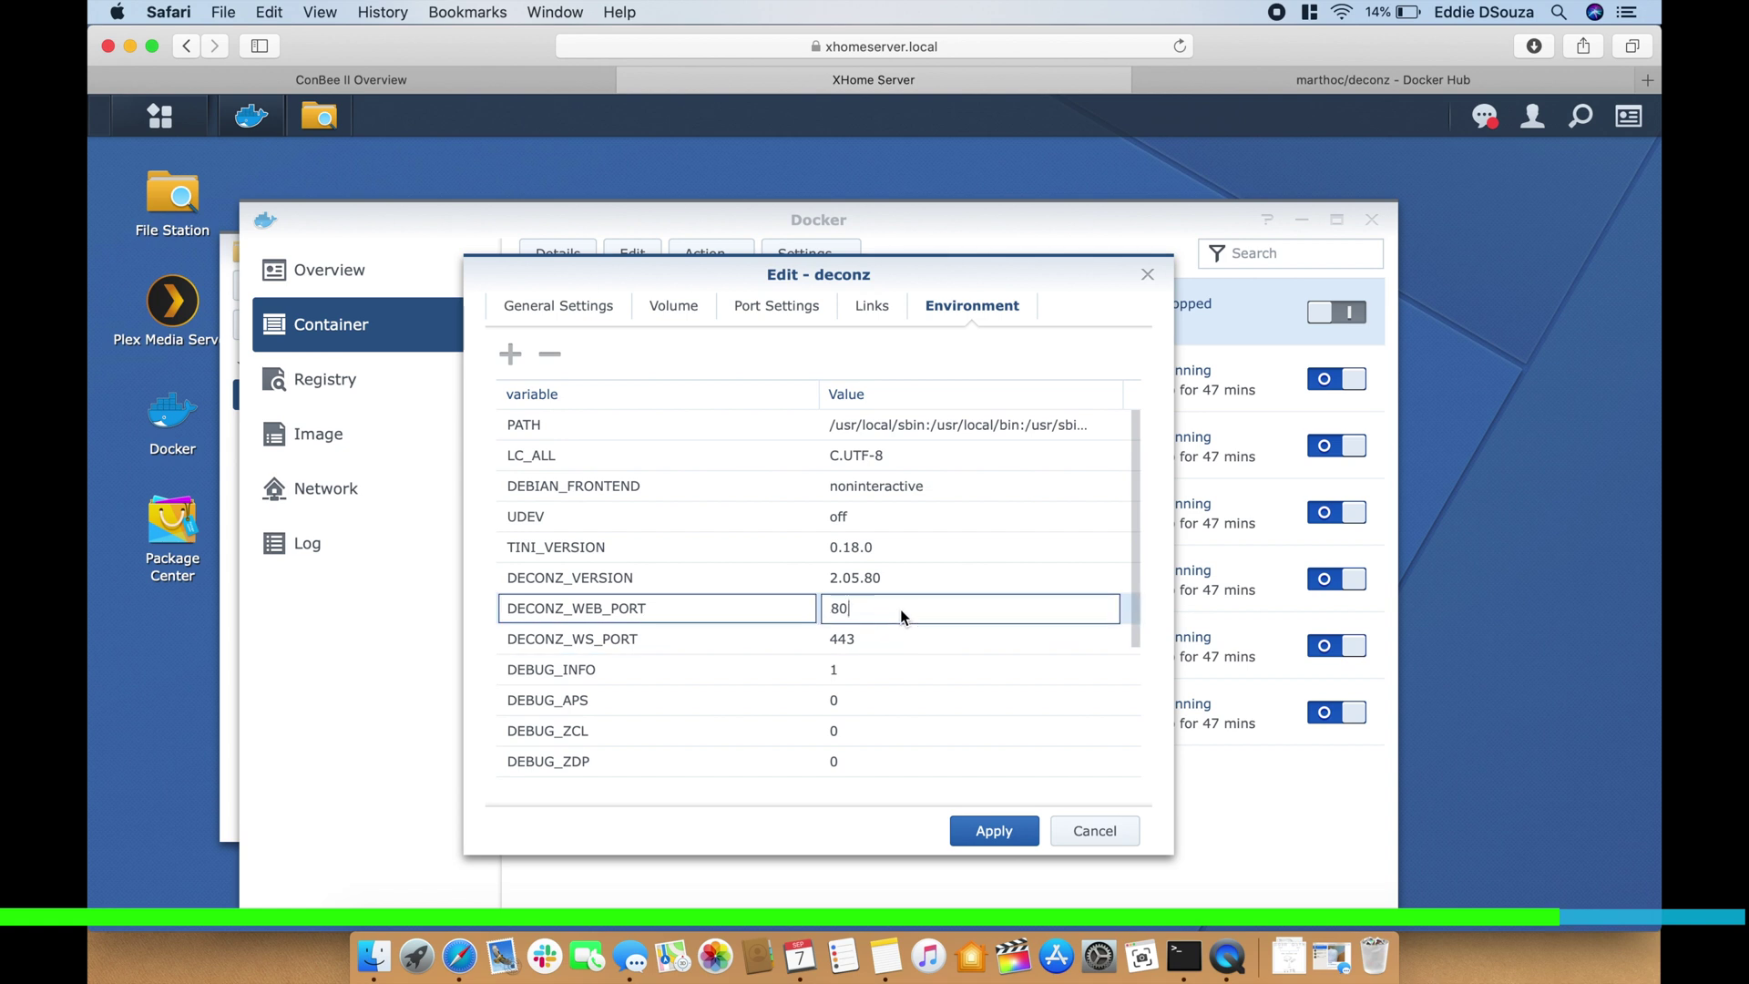
type("81")
left_click(994, 831)
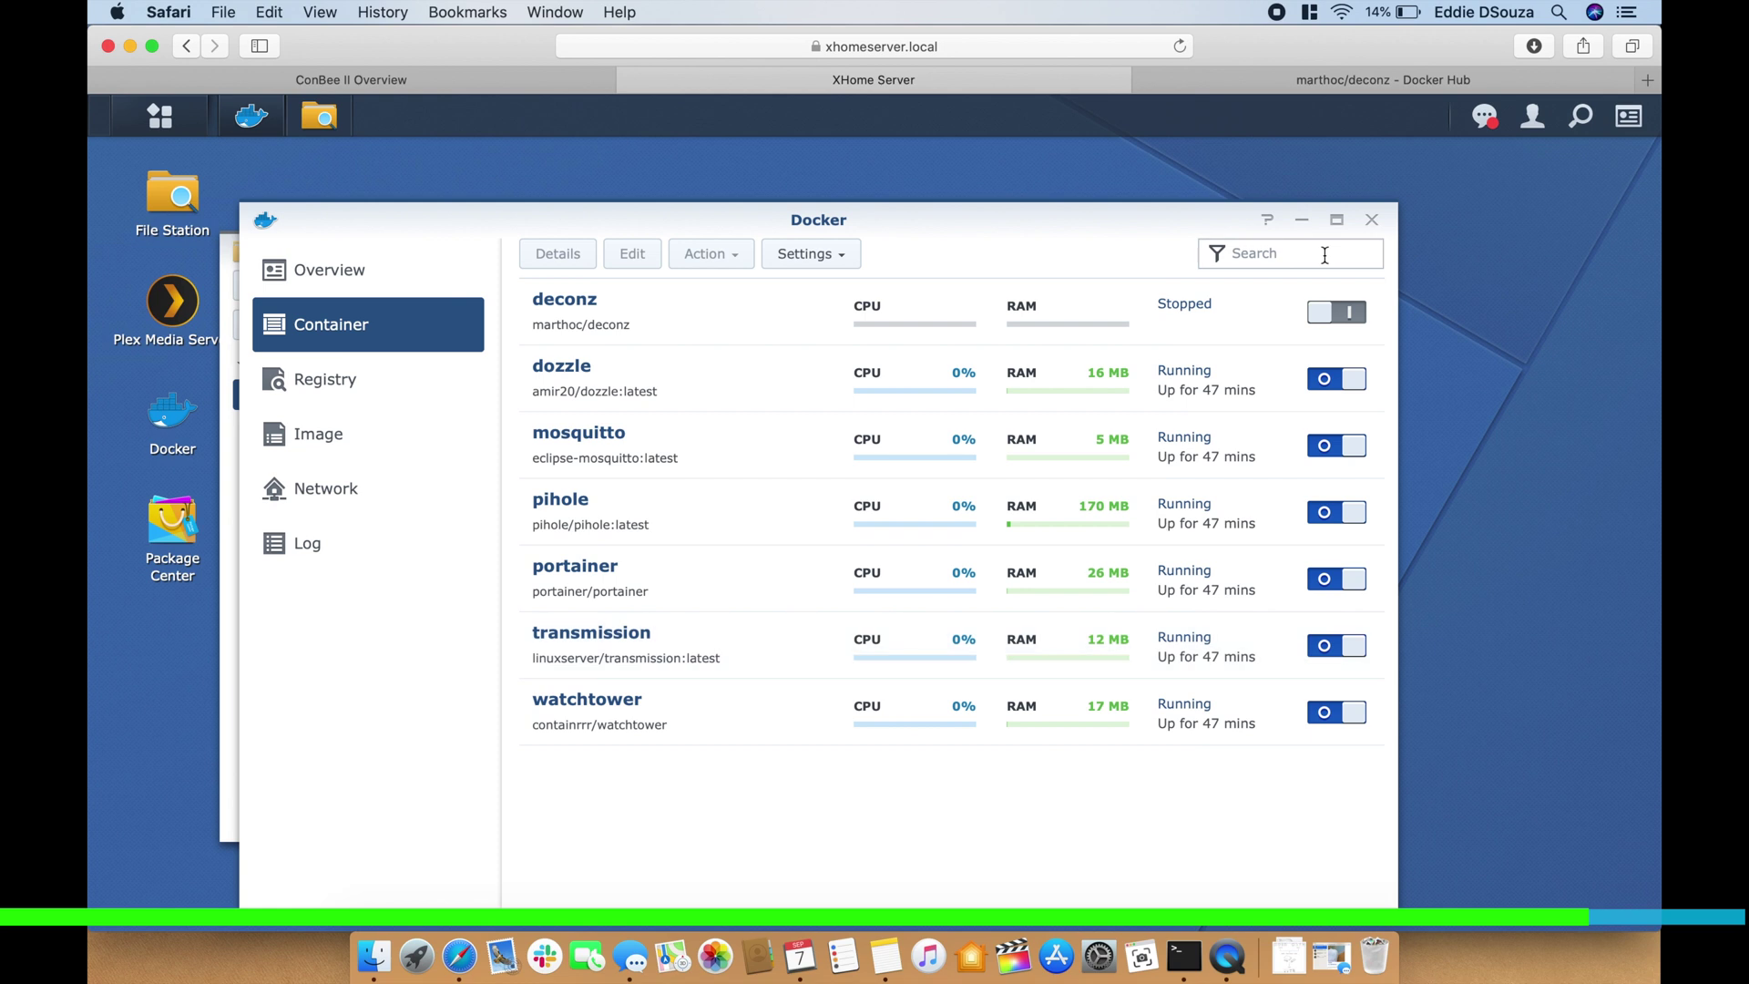
left_click(1355, 314)
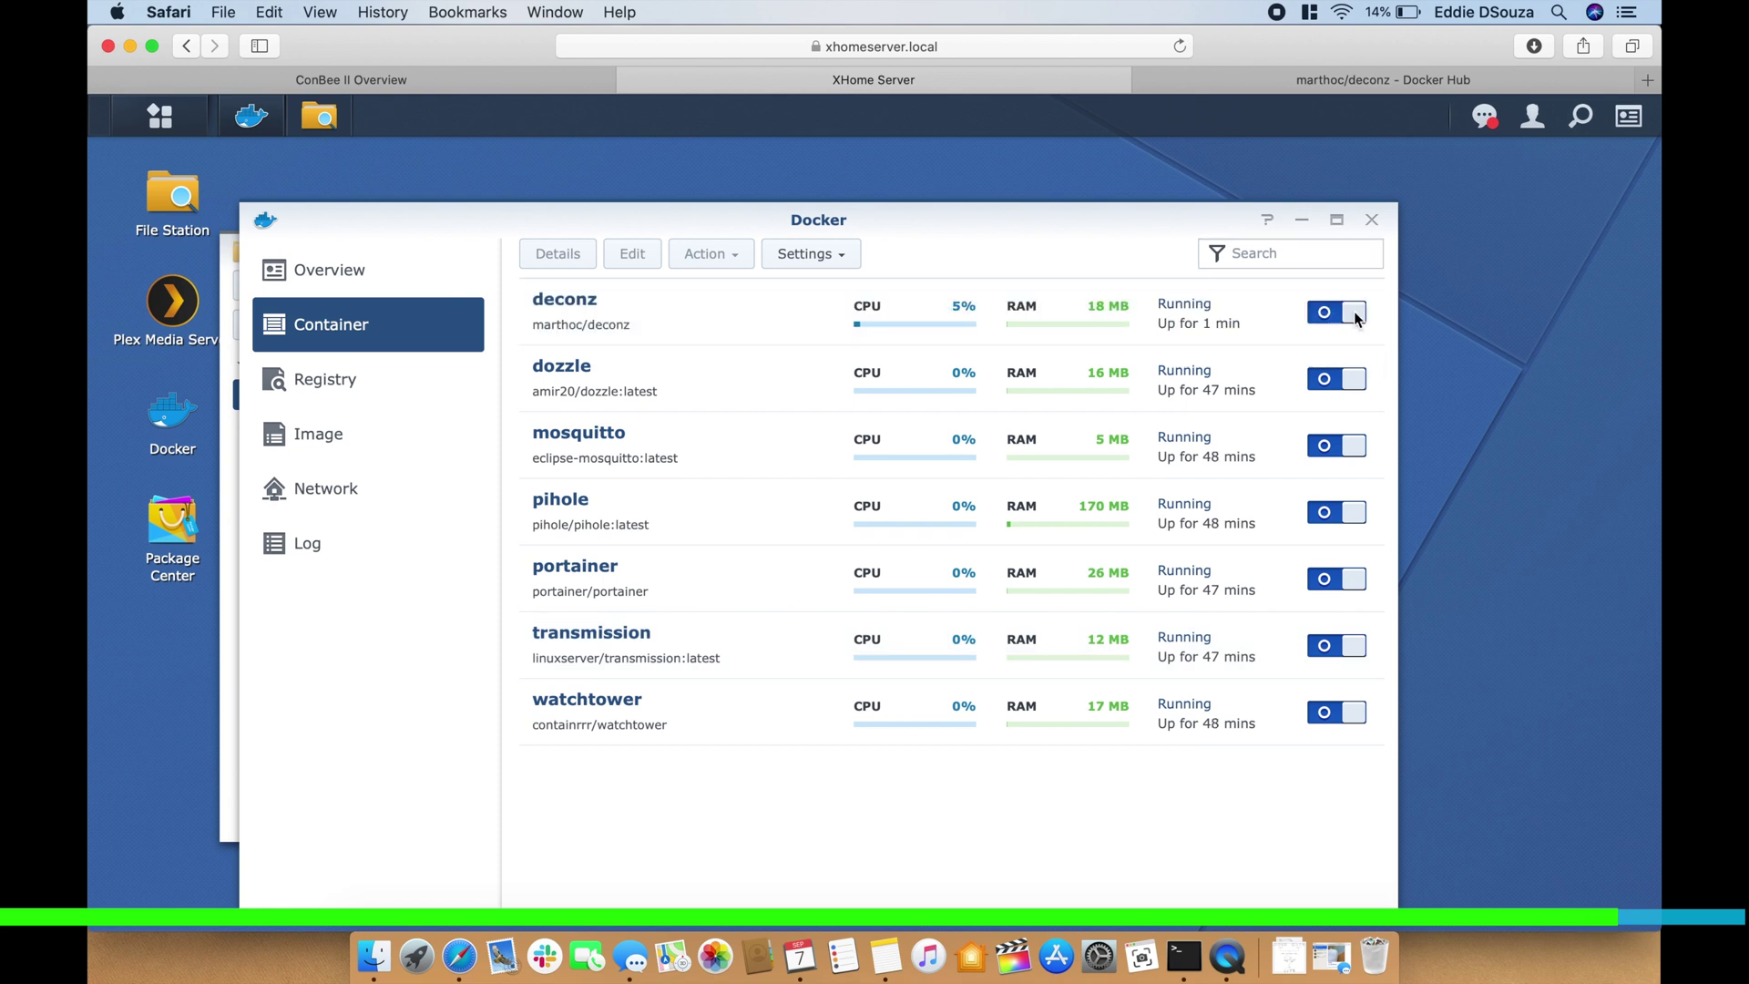
Load 192.168.86.12:8081 in a new Safari tab to reach the Phoscon login page
left_click(1647, 80)
type("192.168.86.12:9")
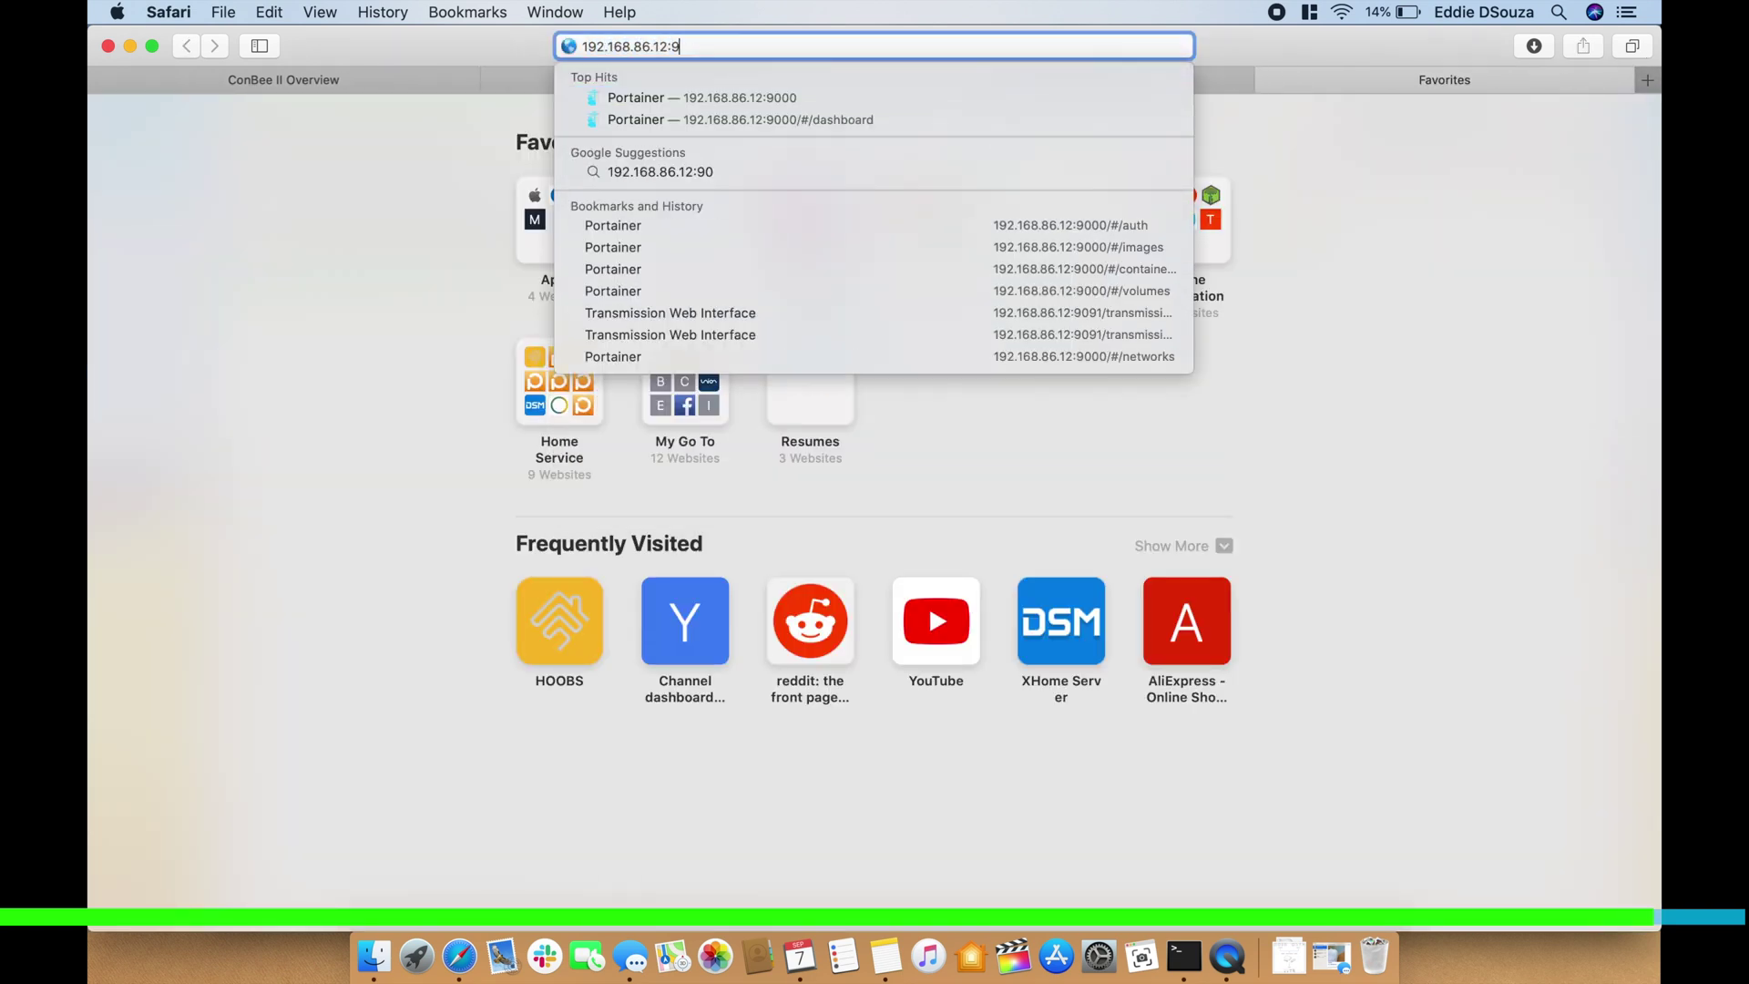
key("BackSpace")
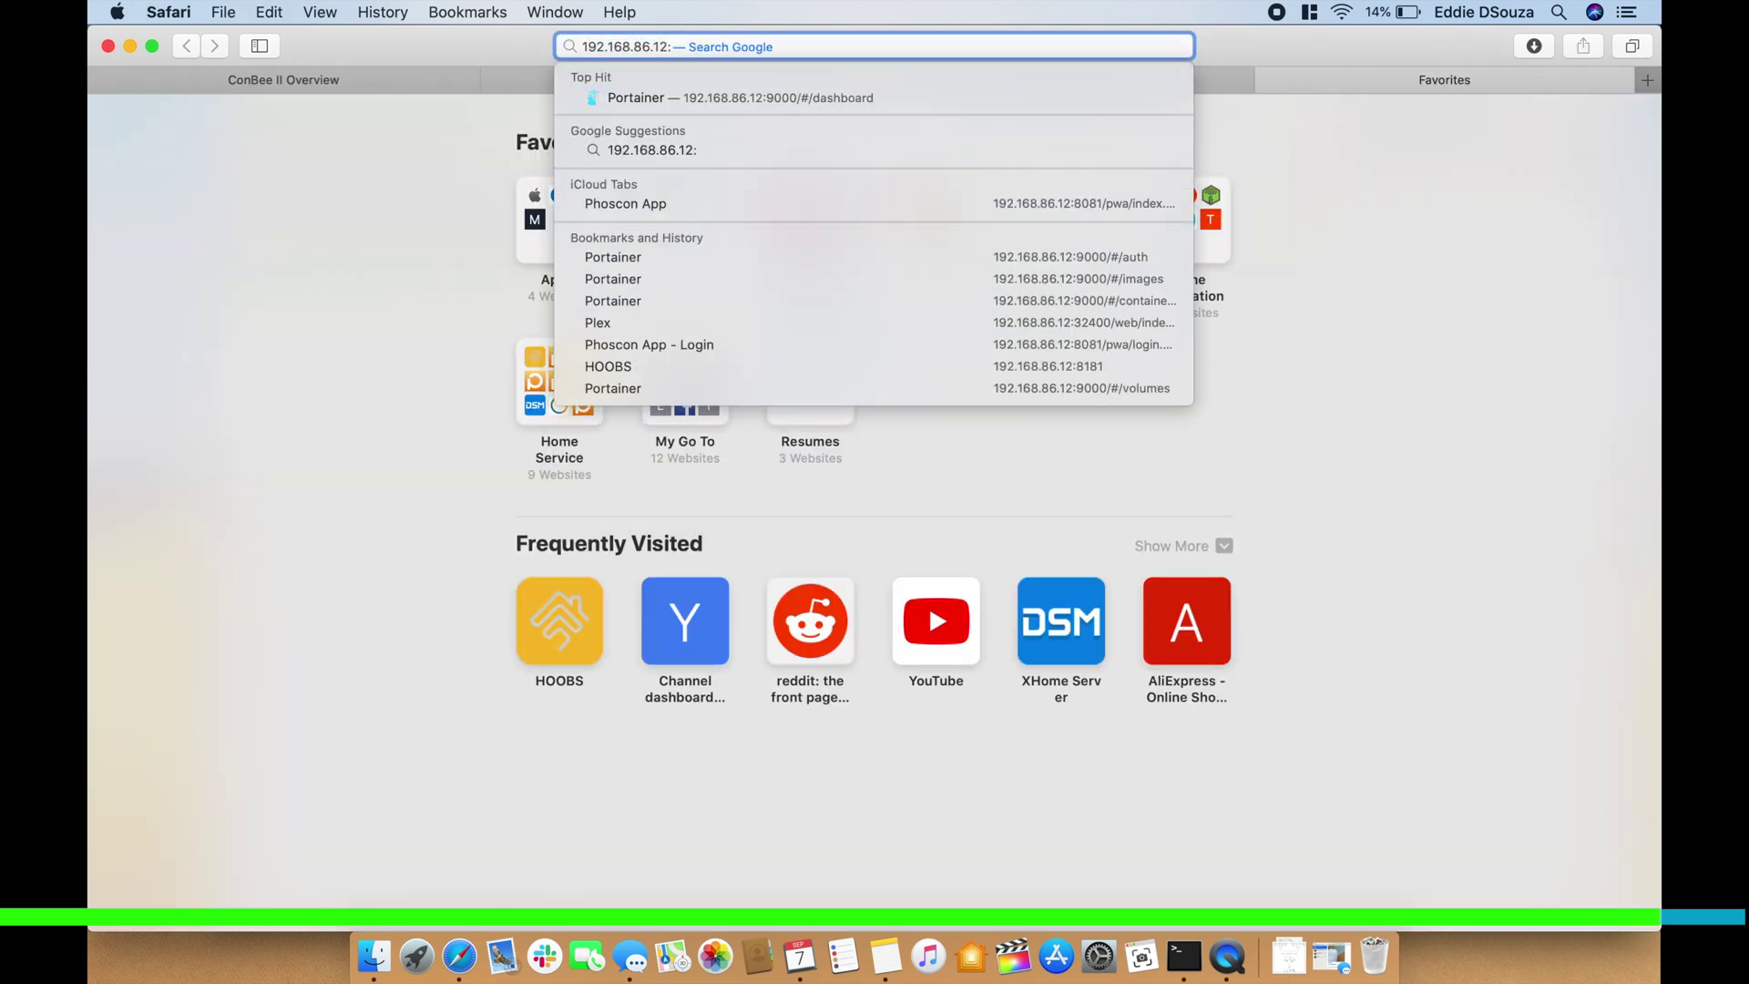
type("8081")
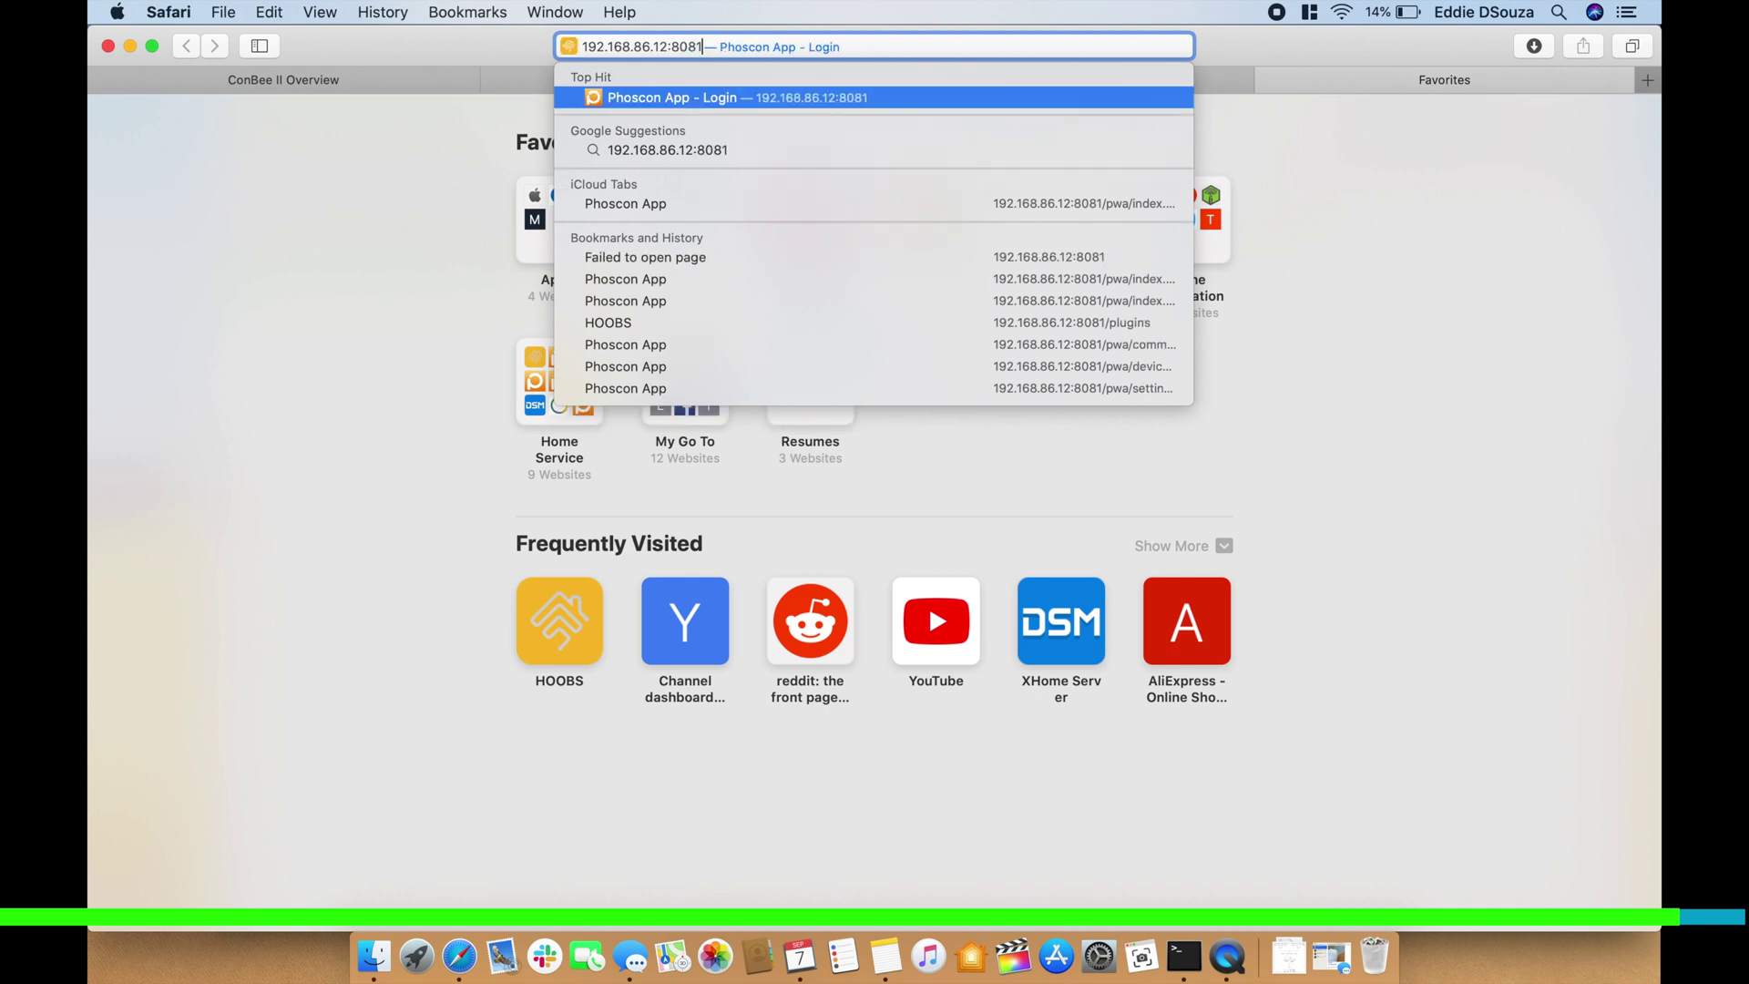
key("Return")
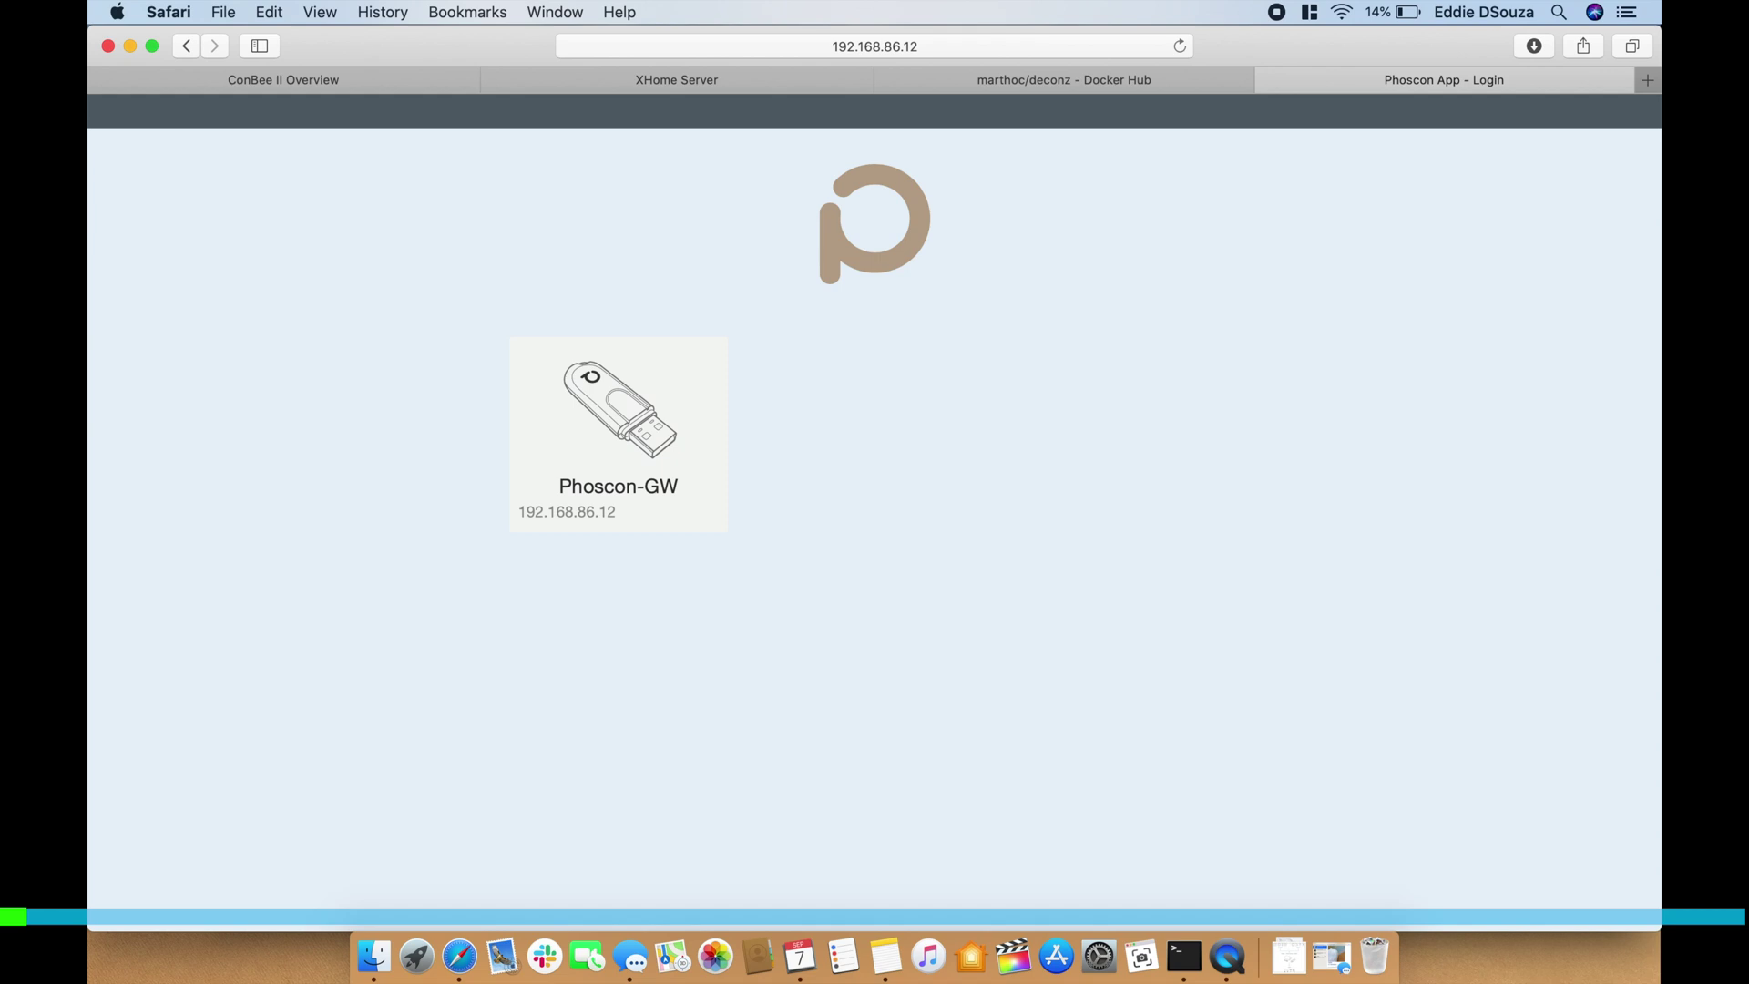
Select the Phoscon-GW gateway, set and confirm a login password, then skip light pairing
left_click(665, 432)
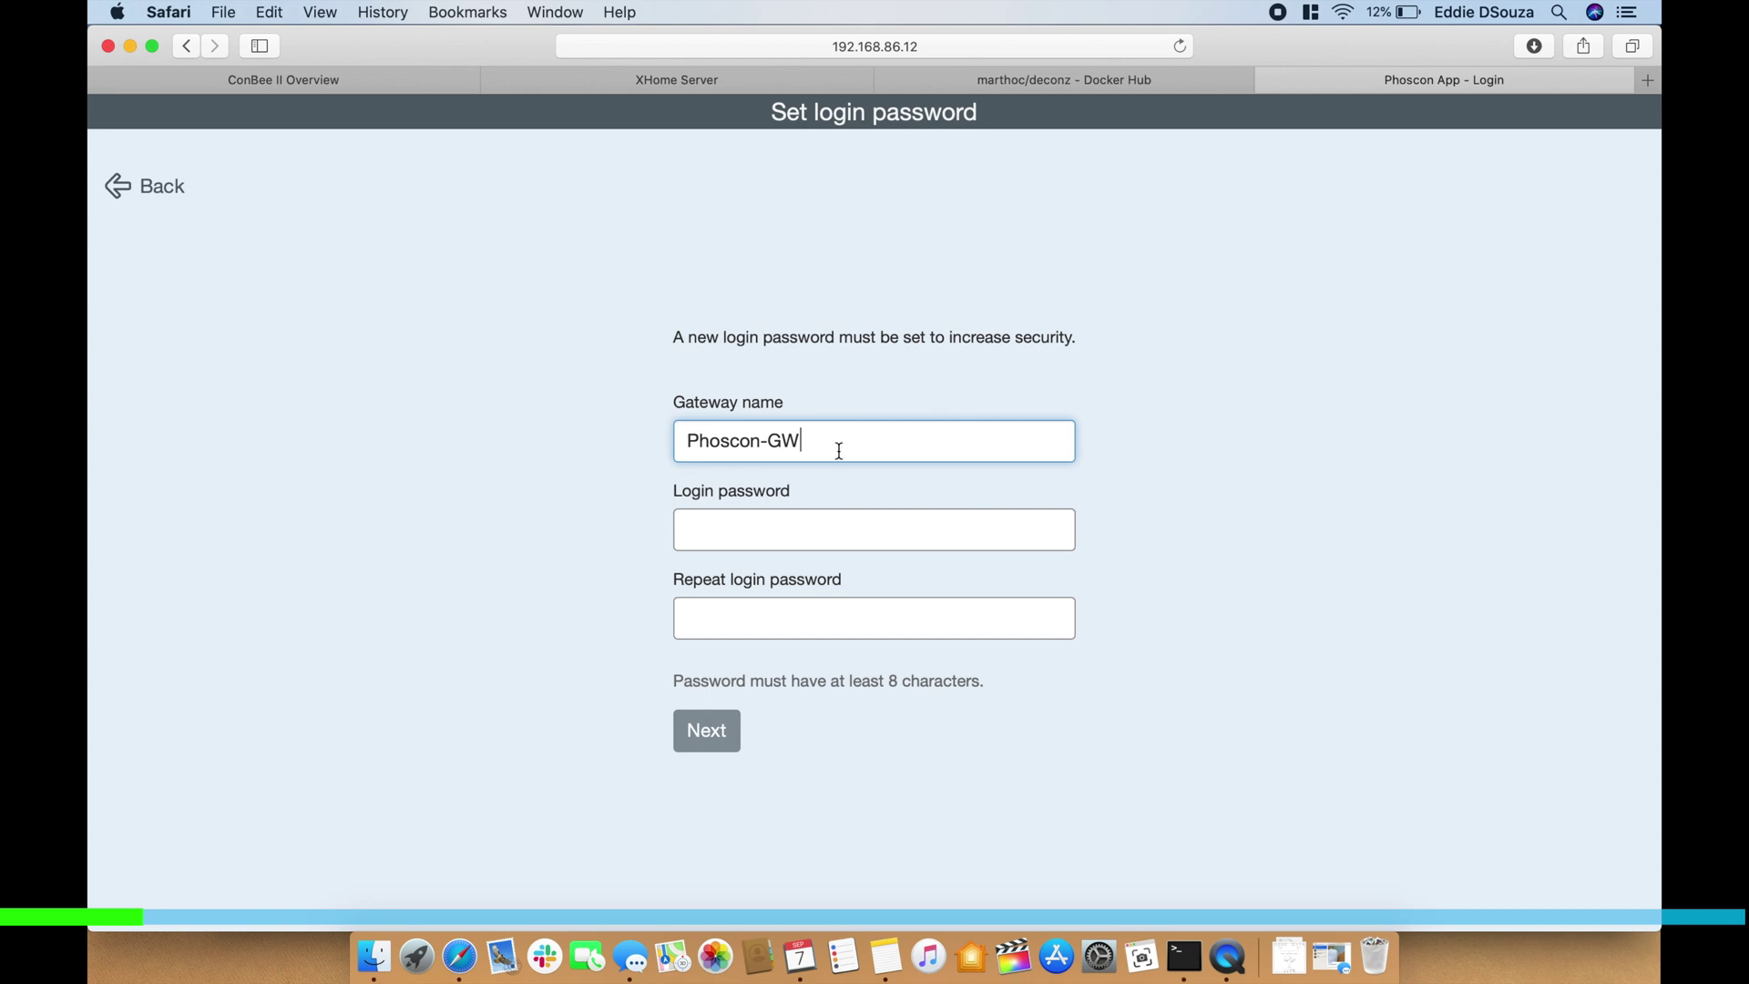
left_click(767, 532)
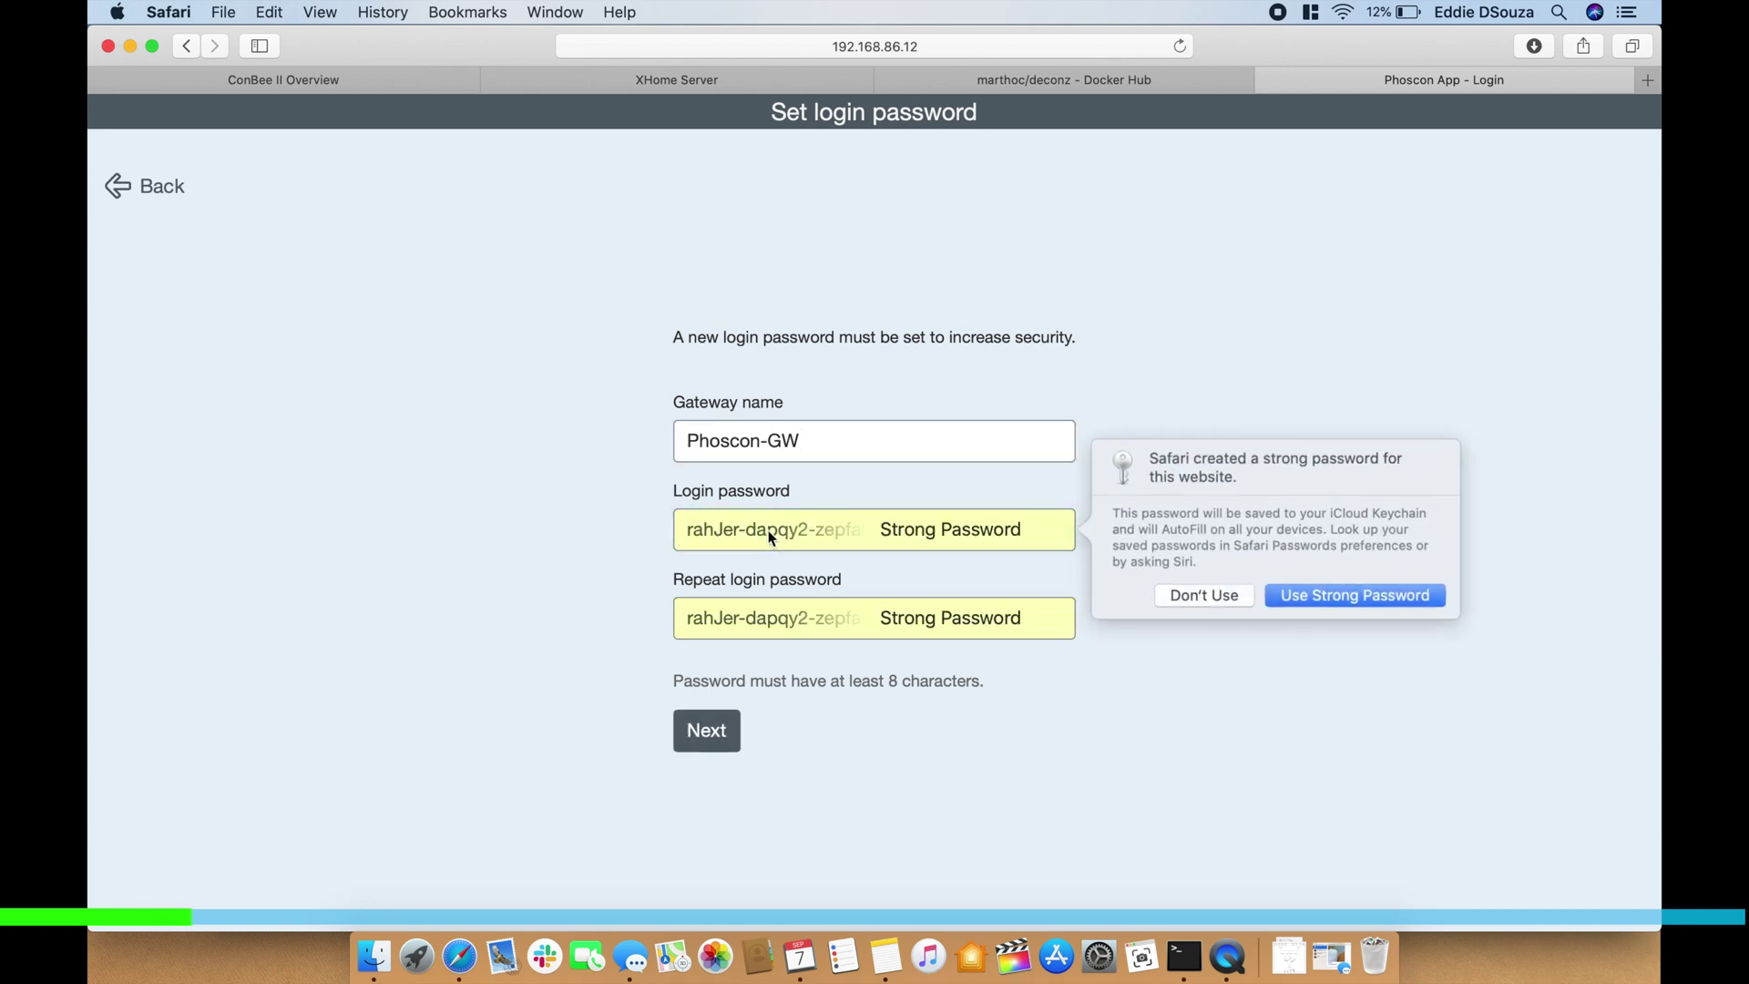
left_click(1198, 592)
type("•••••")
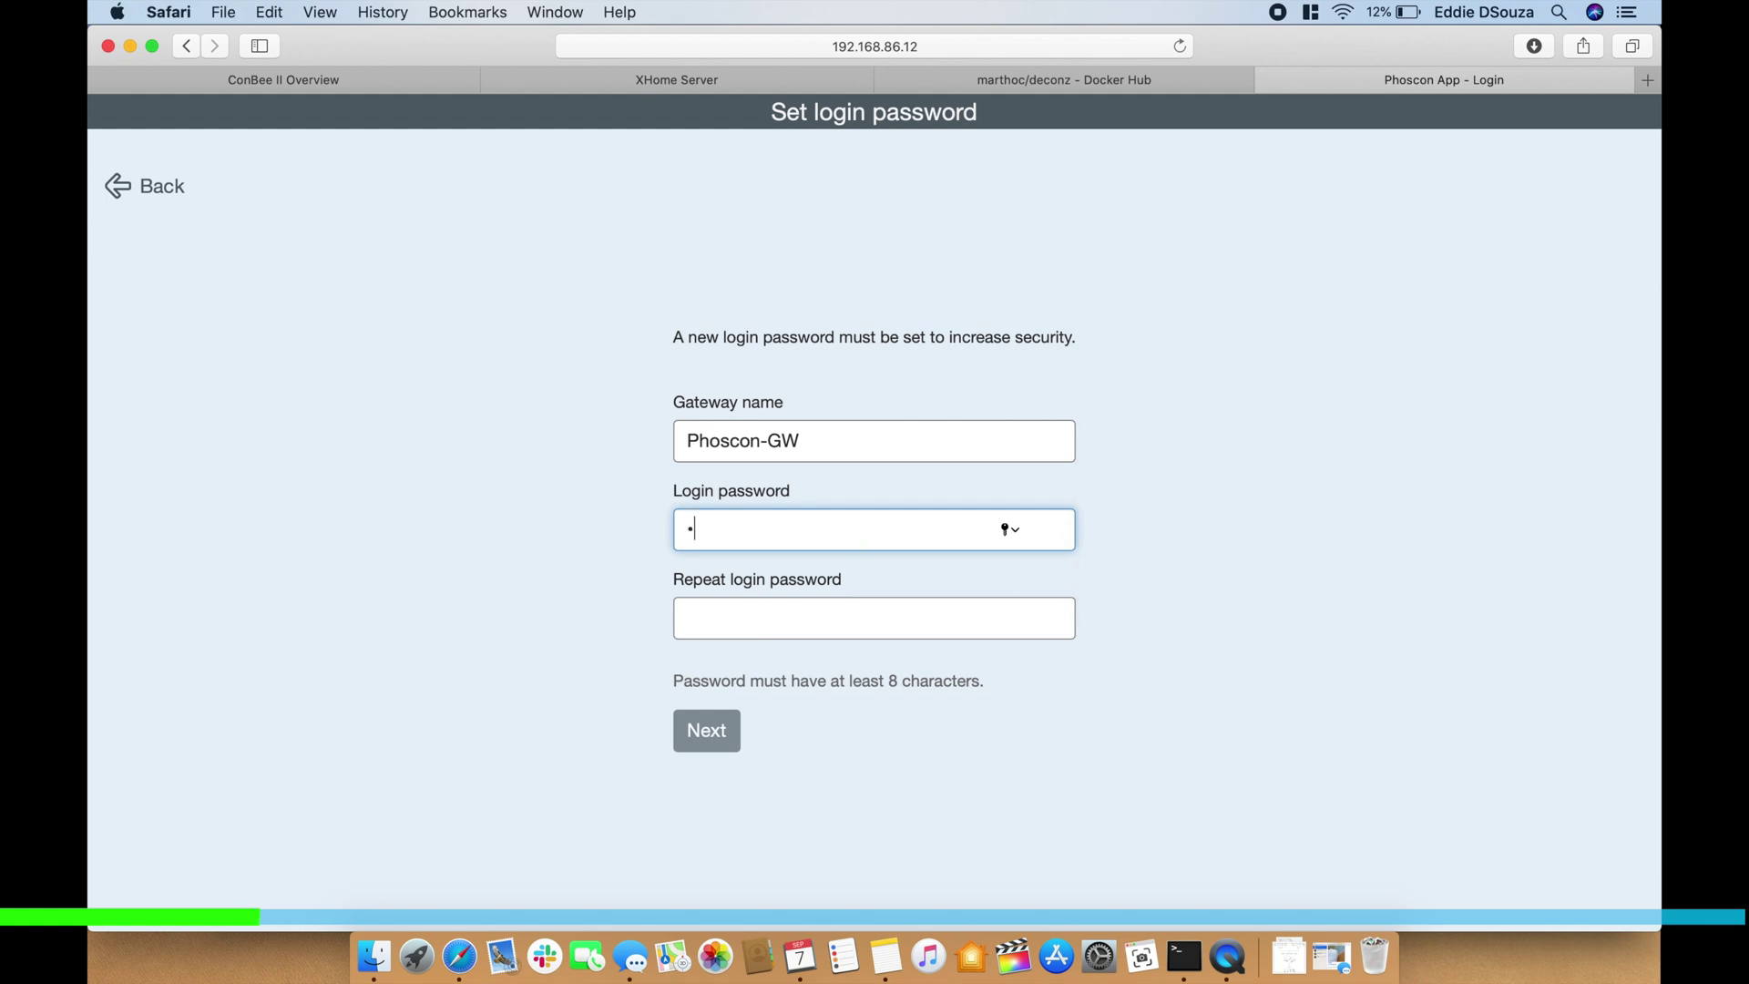
key("BackSpace")
key("BackSpace")
key("BackSpace")
type("••••••")
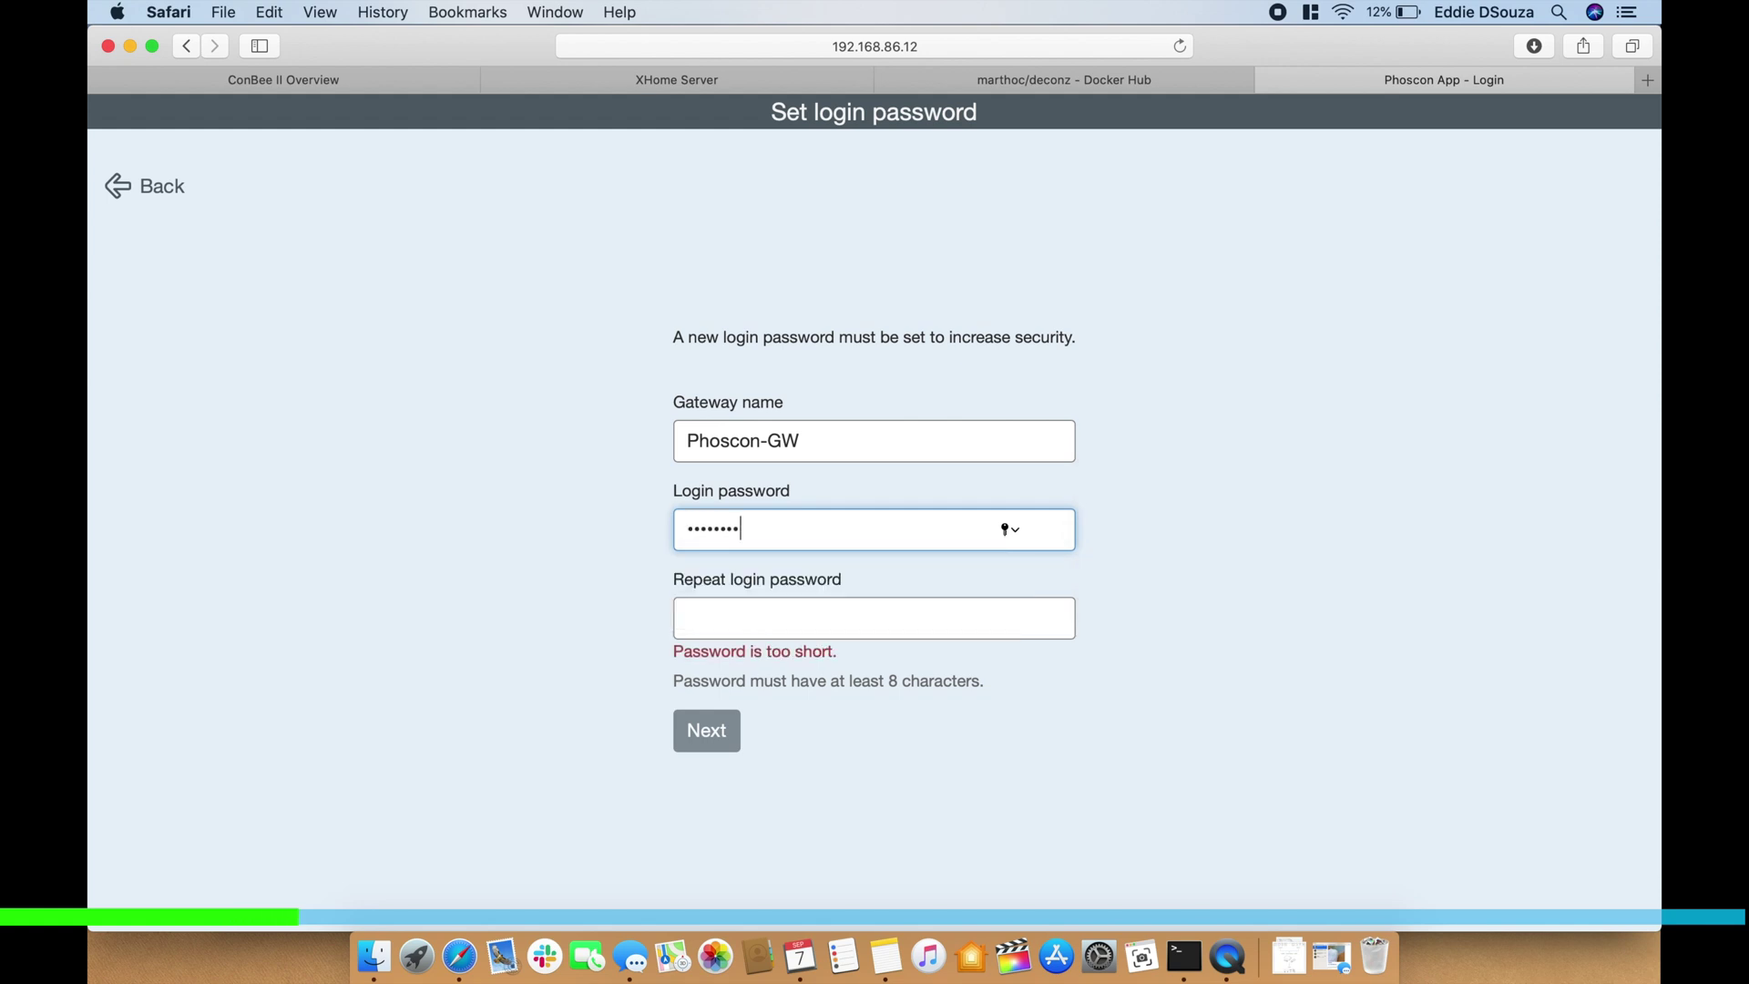
left_click(707, 732)
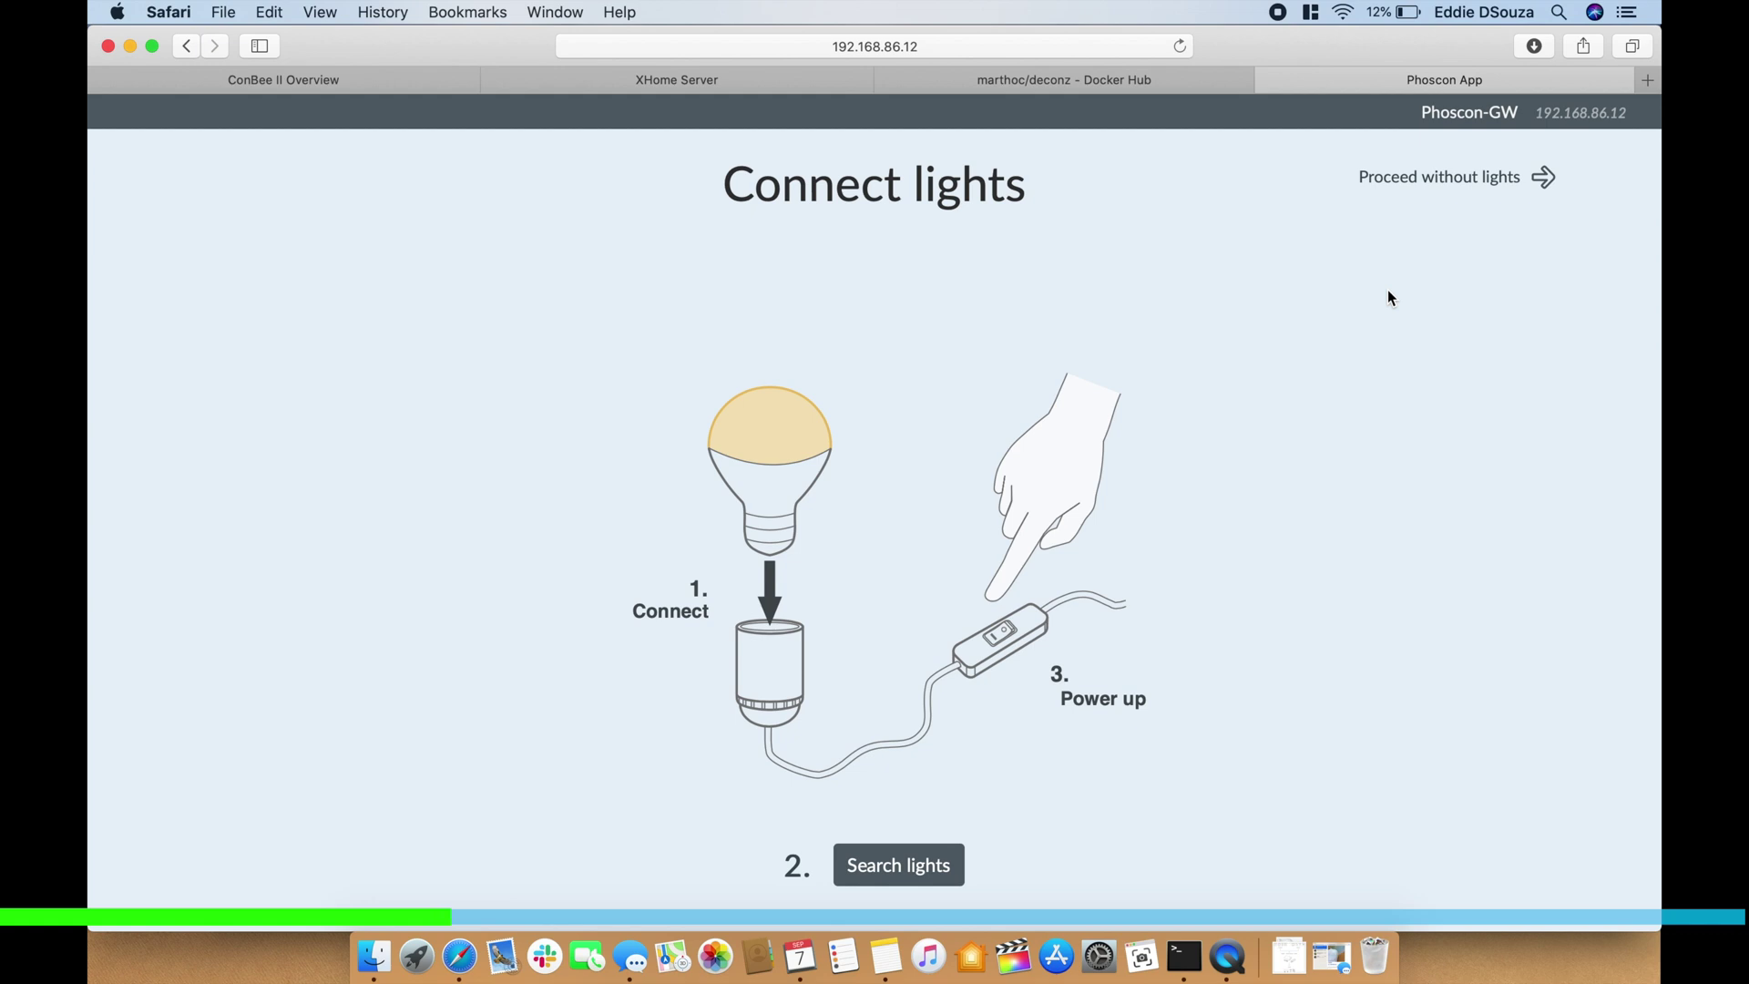
left_click(1444, 180)
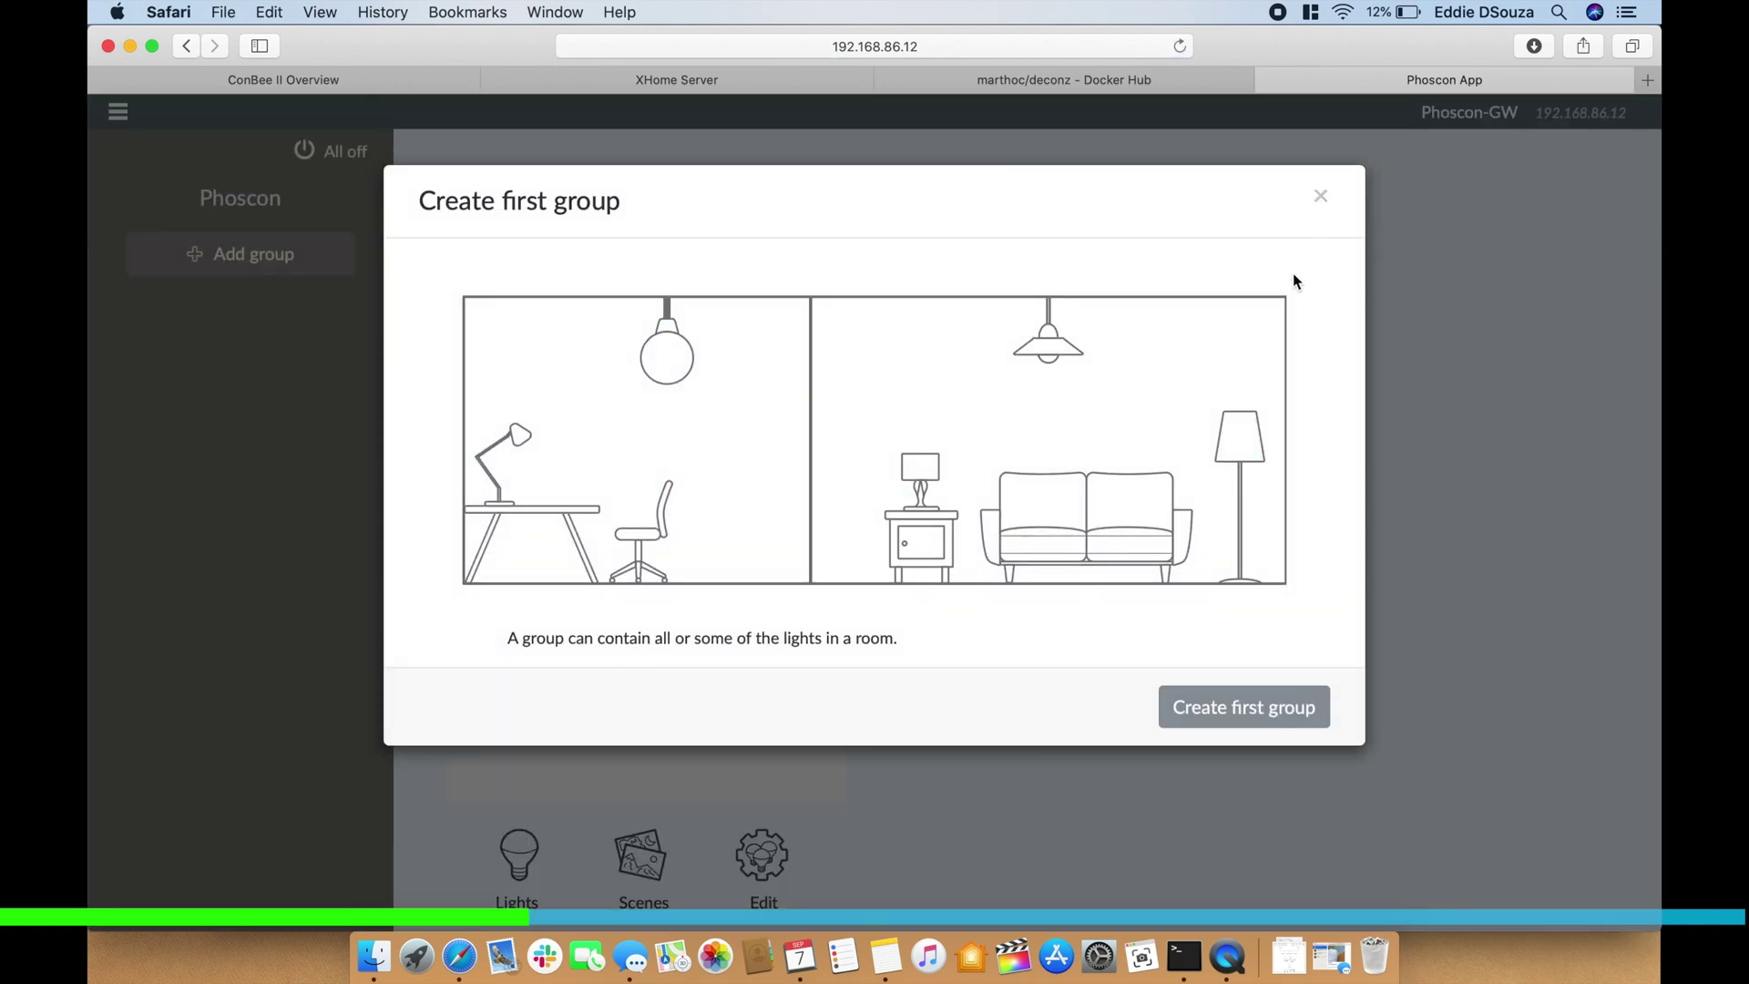
Close the first-group prompt and open the Gateway settings page from the menu
left_click(1321, 197)
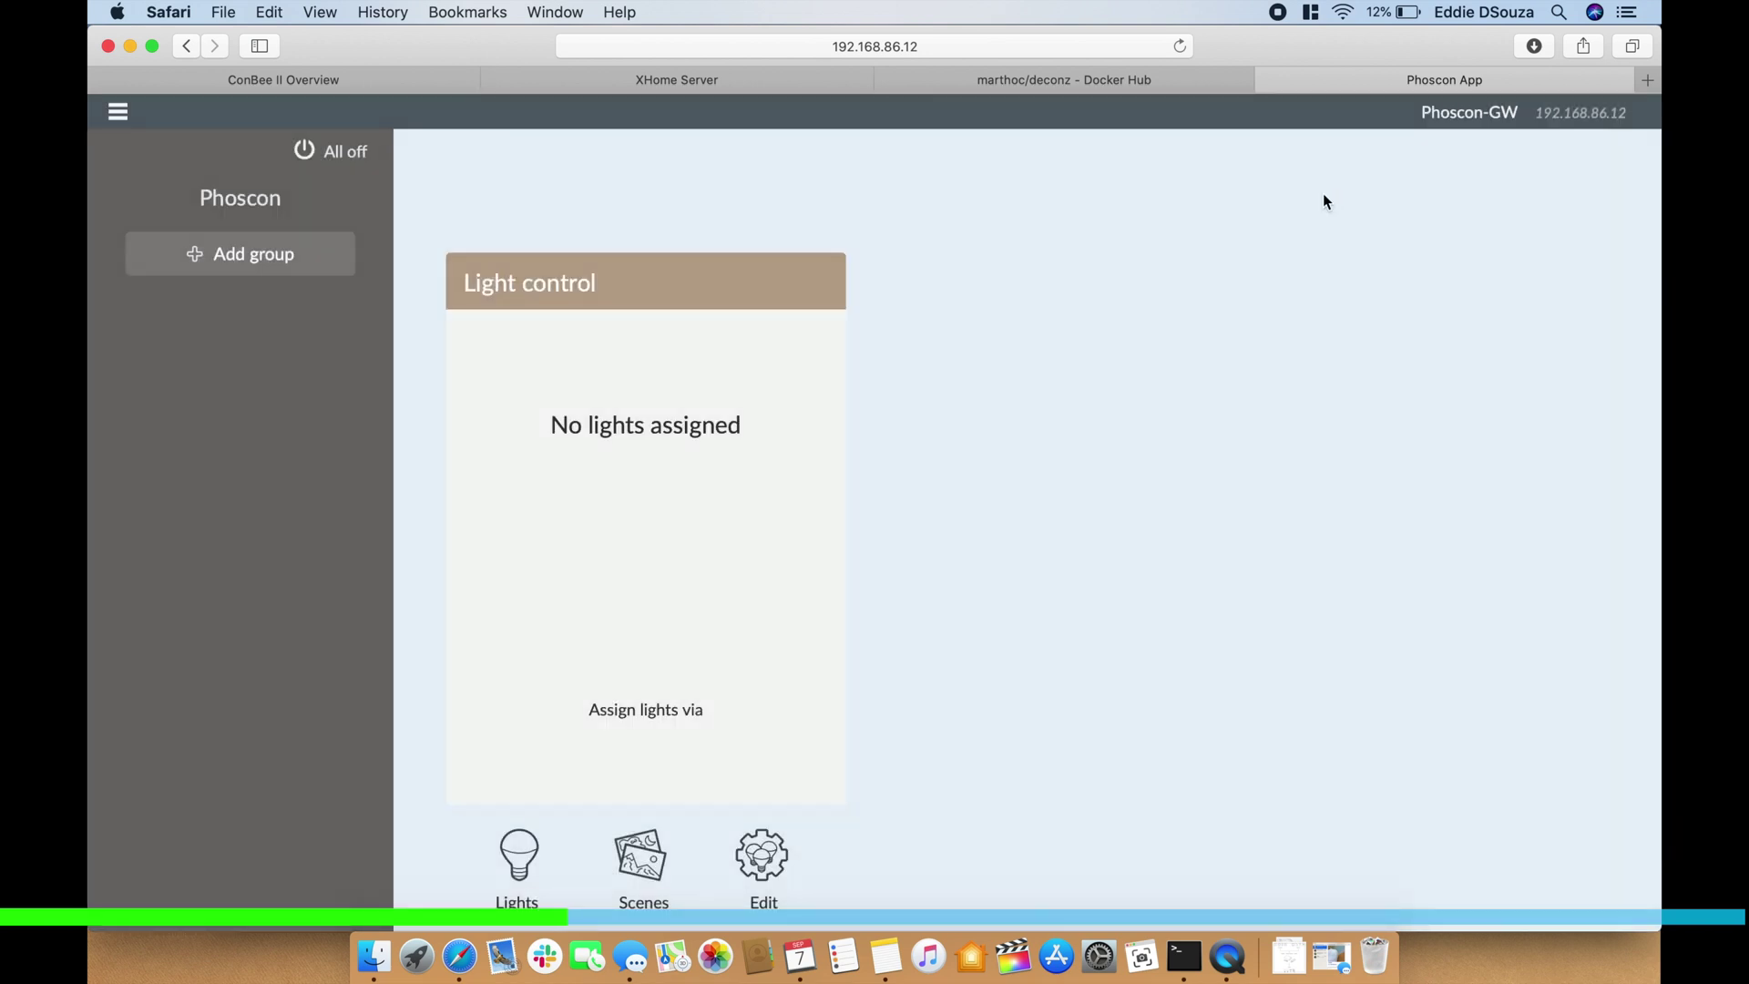
left_click(118, 112)
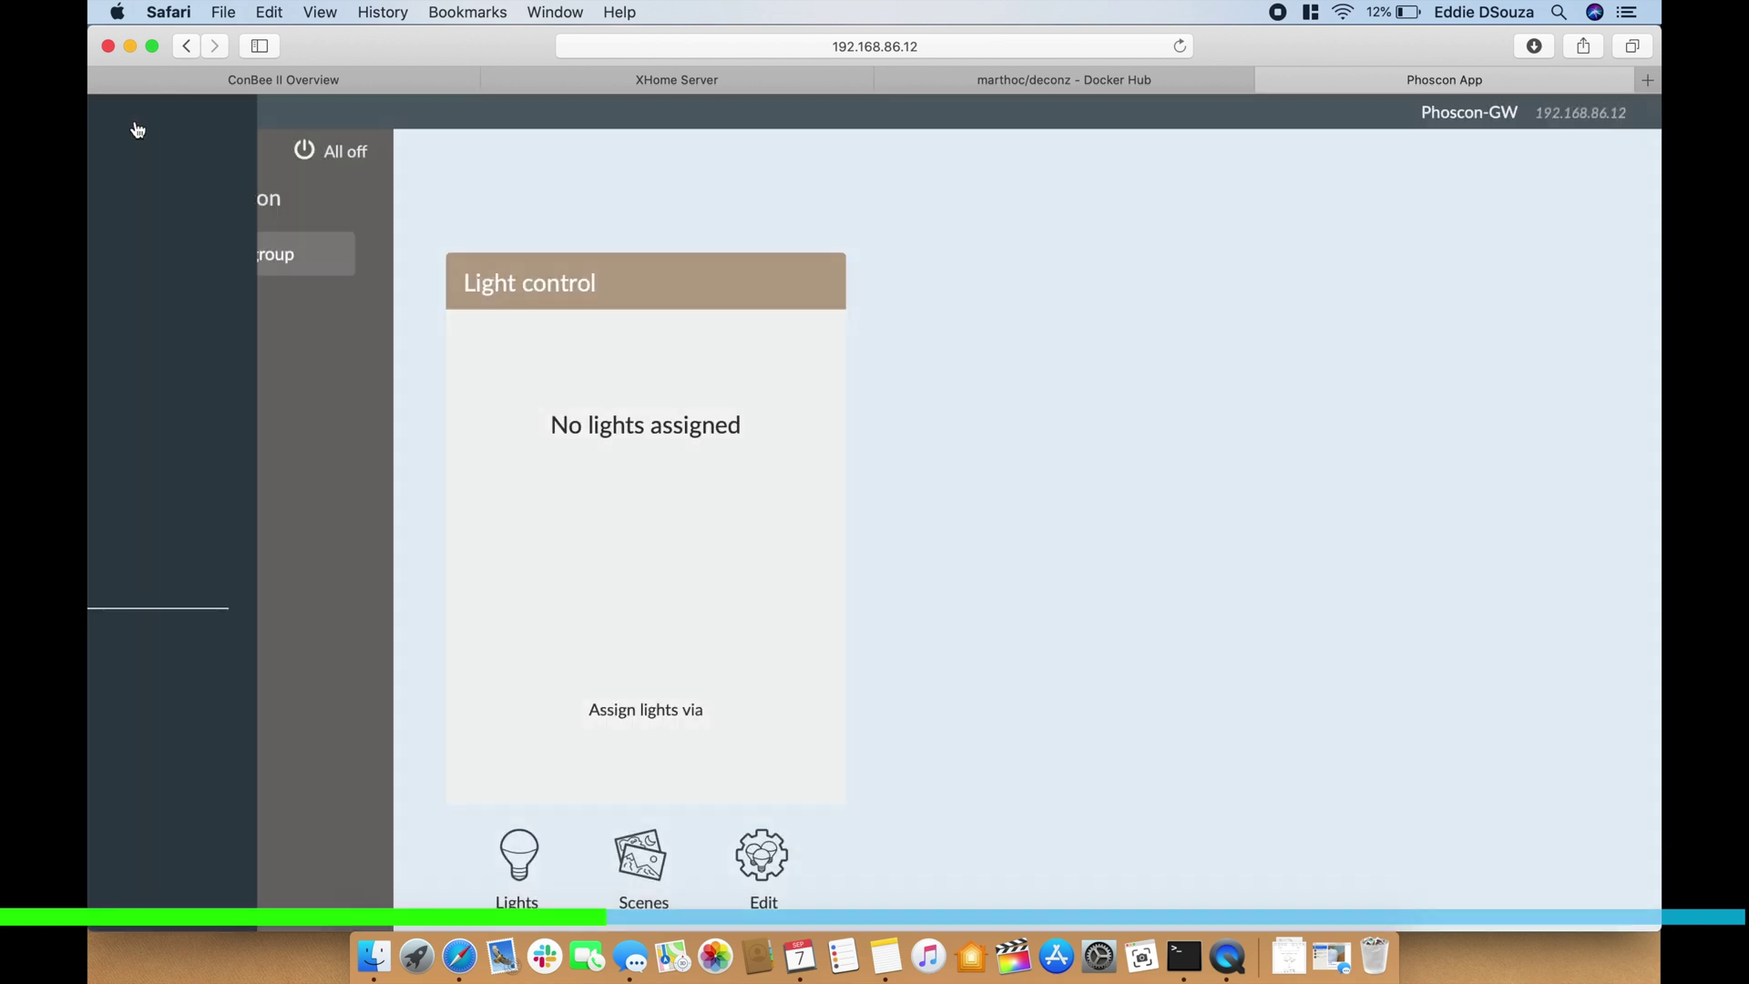
left_click(210, 314)
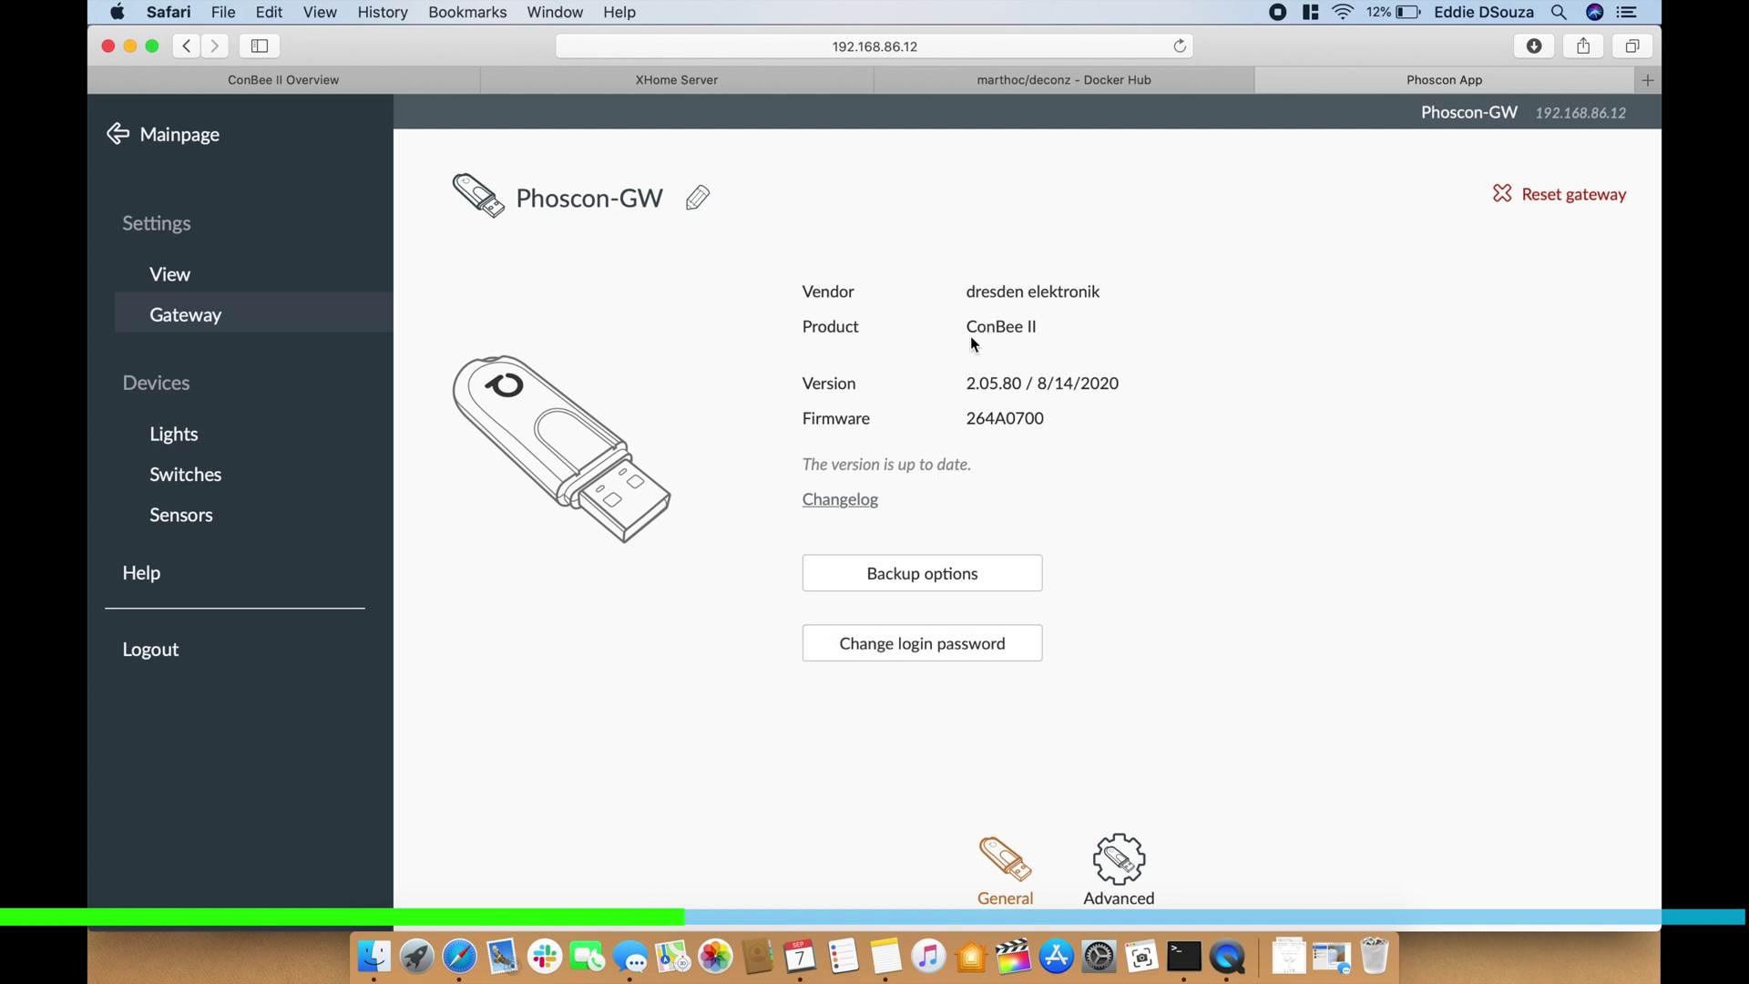
left_click(1129, 880)
Search 'brazil' and apply Brazil/East as the gateway timezone
left_click(971, 391)
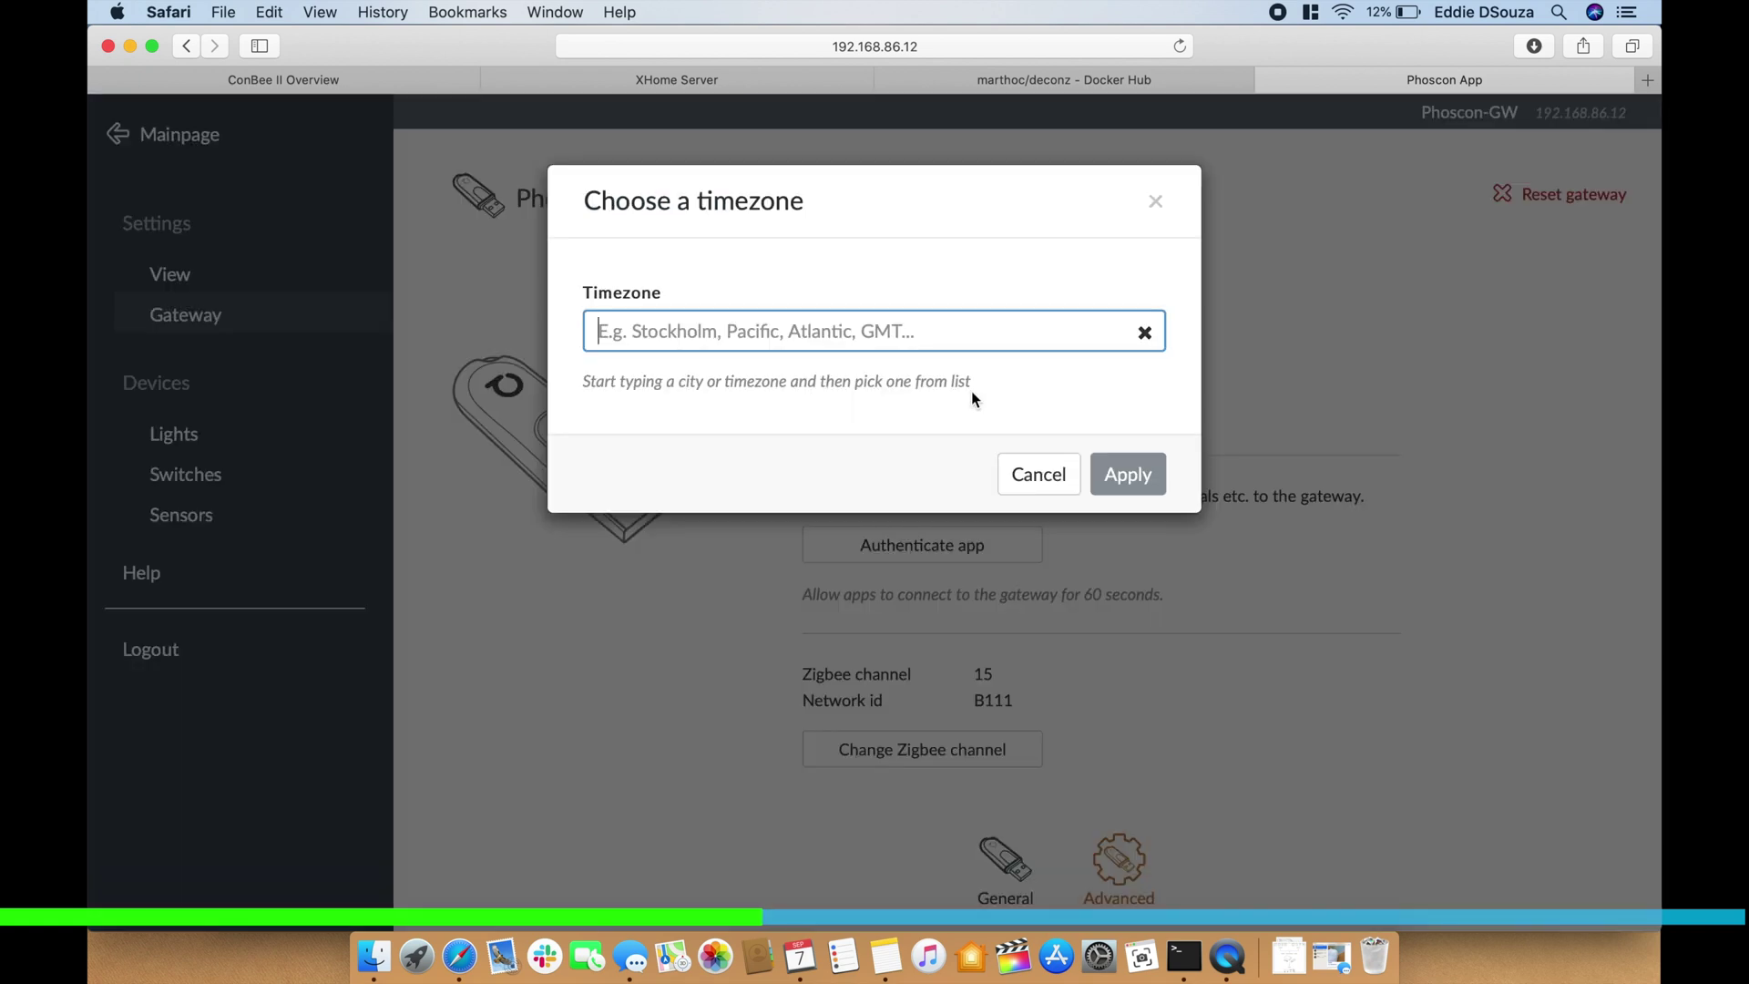
type("brazil")
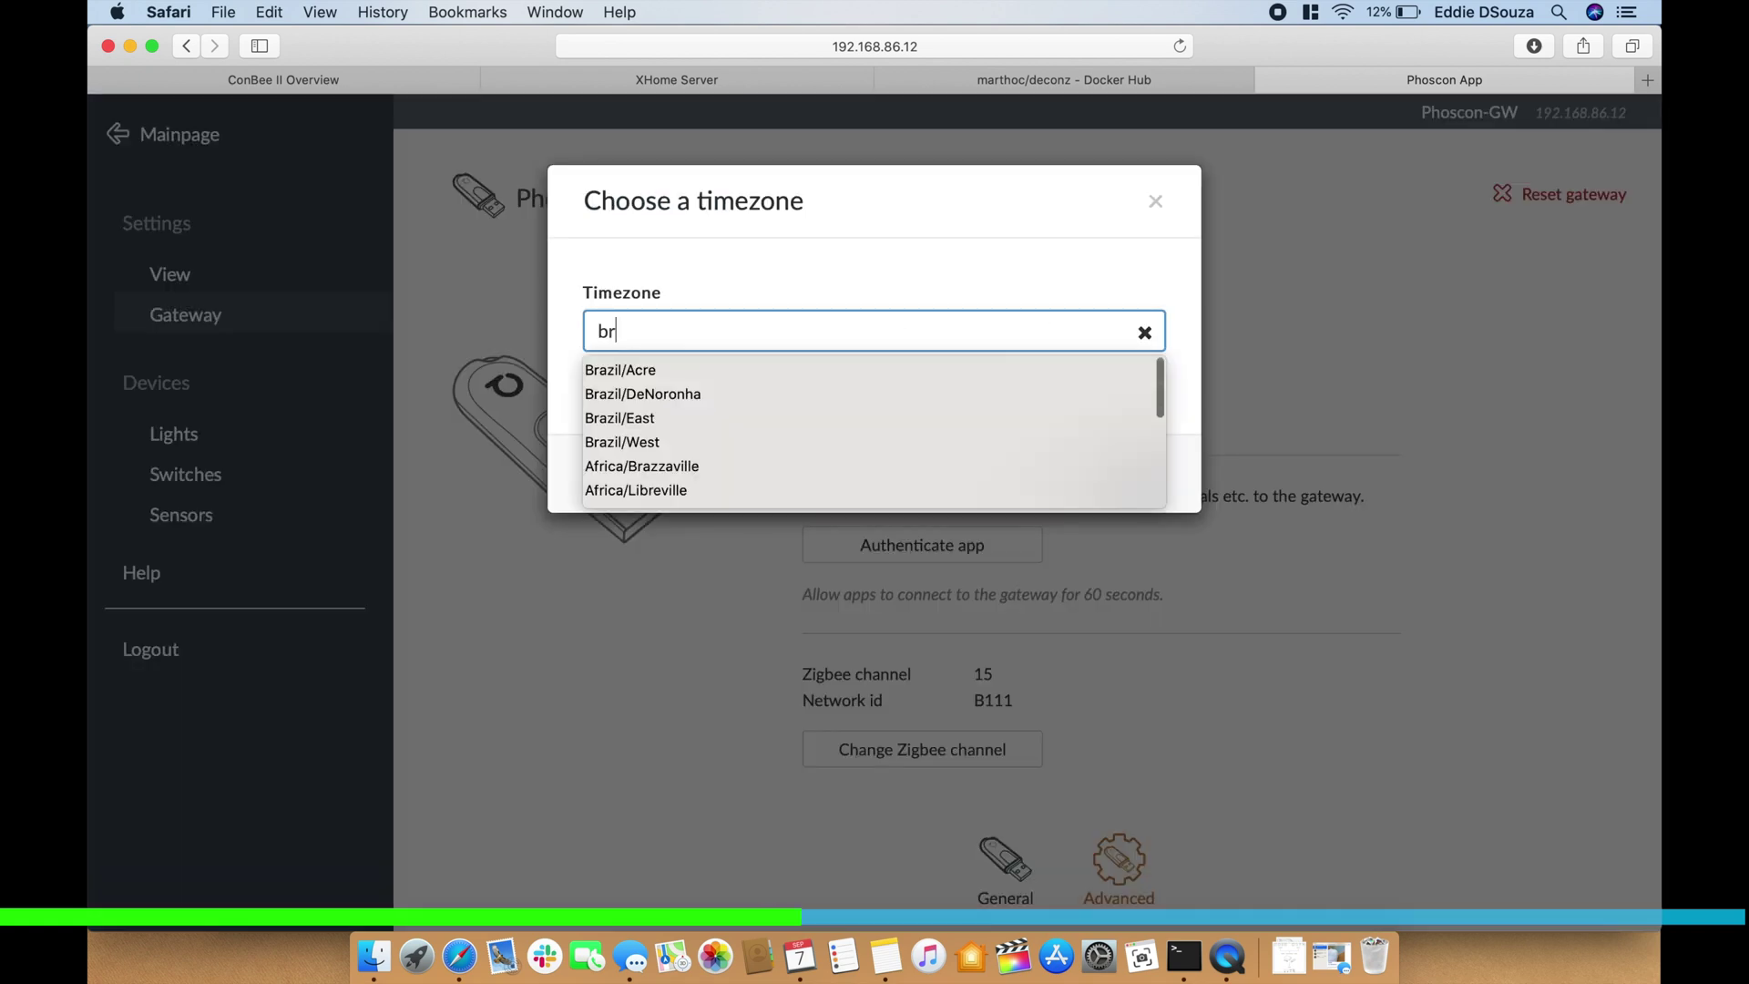
left_click(774, 417)
left_click(1130, 474)
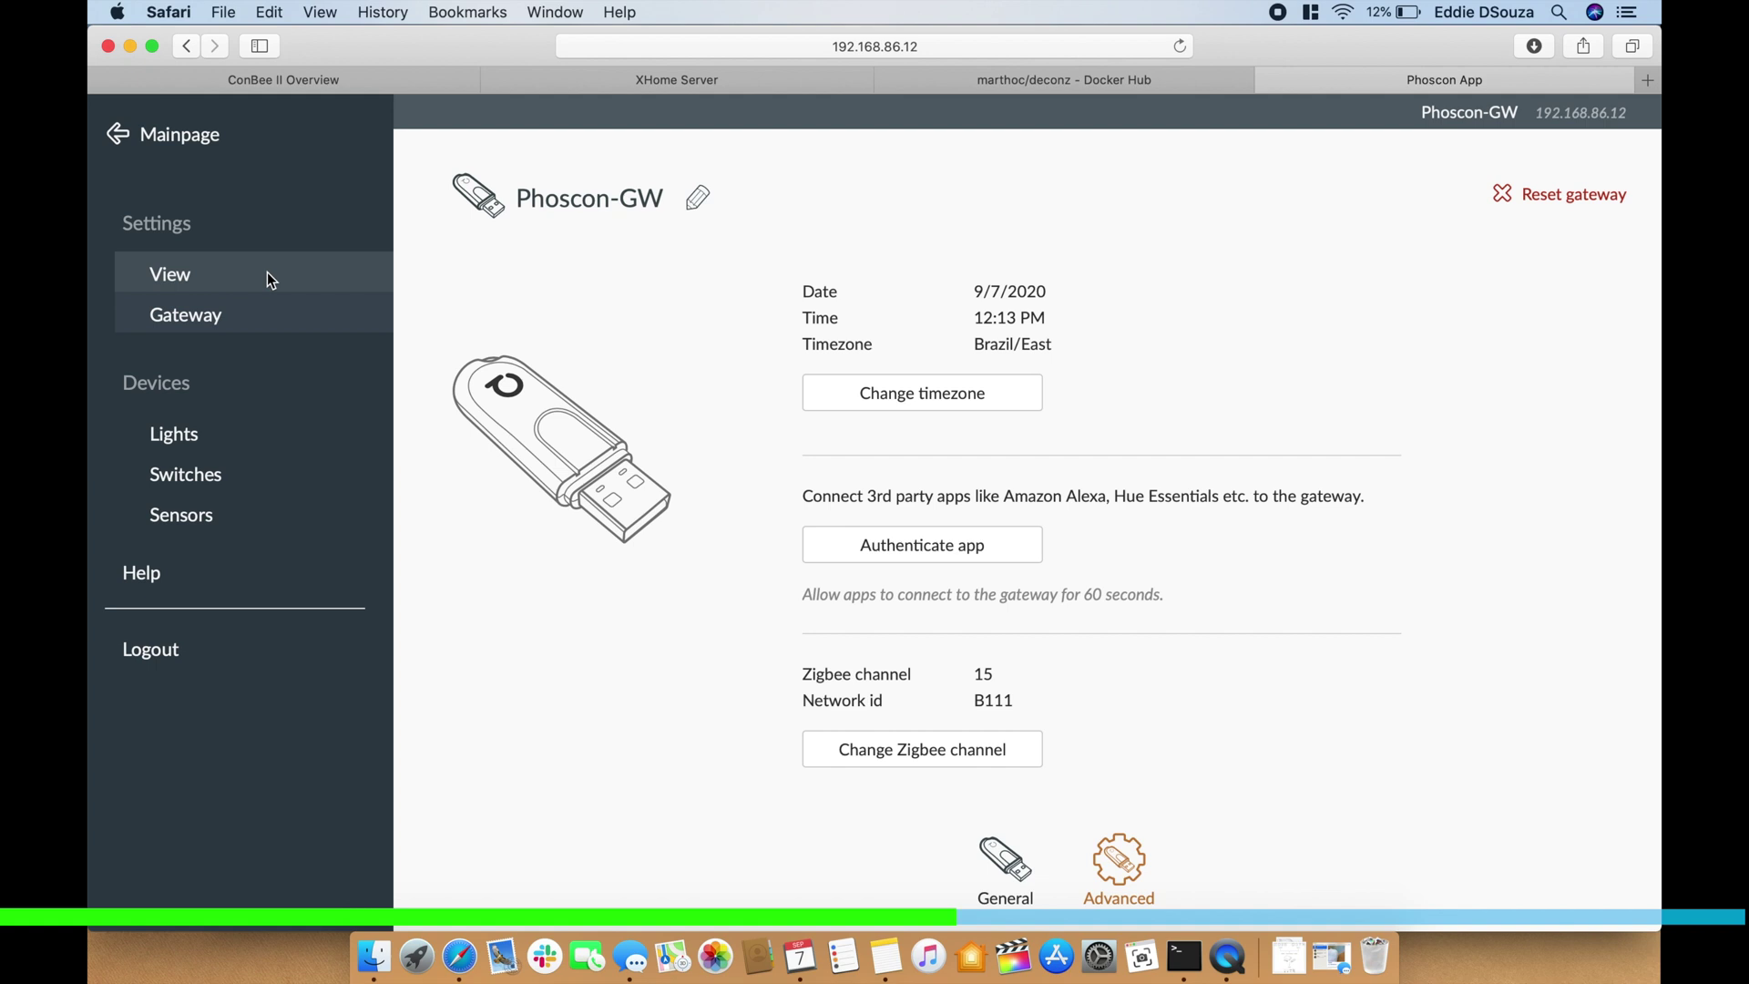
left_click(183, 277)
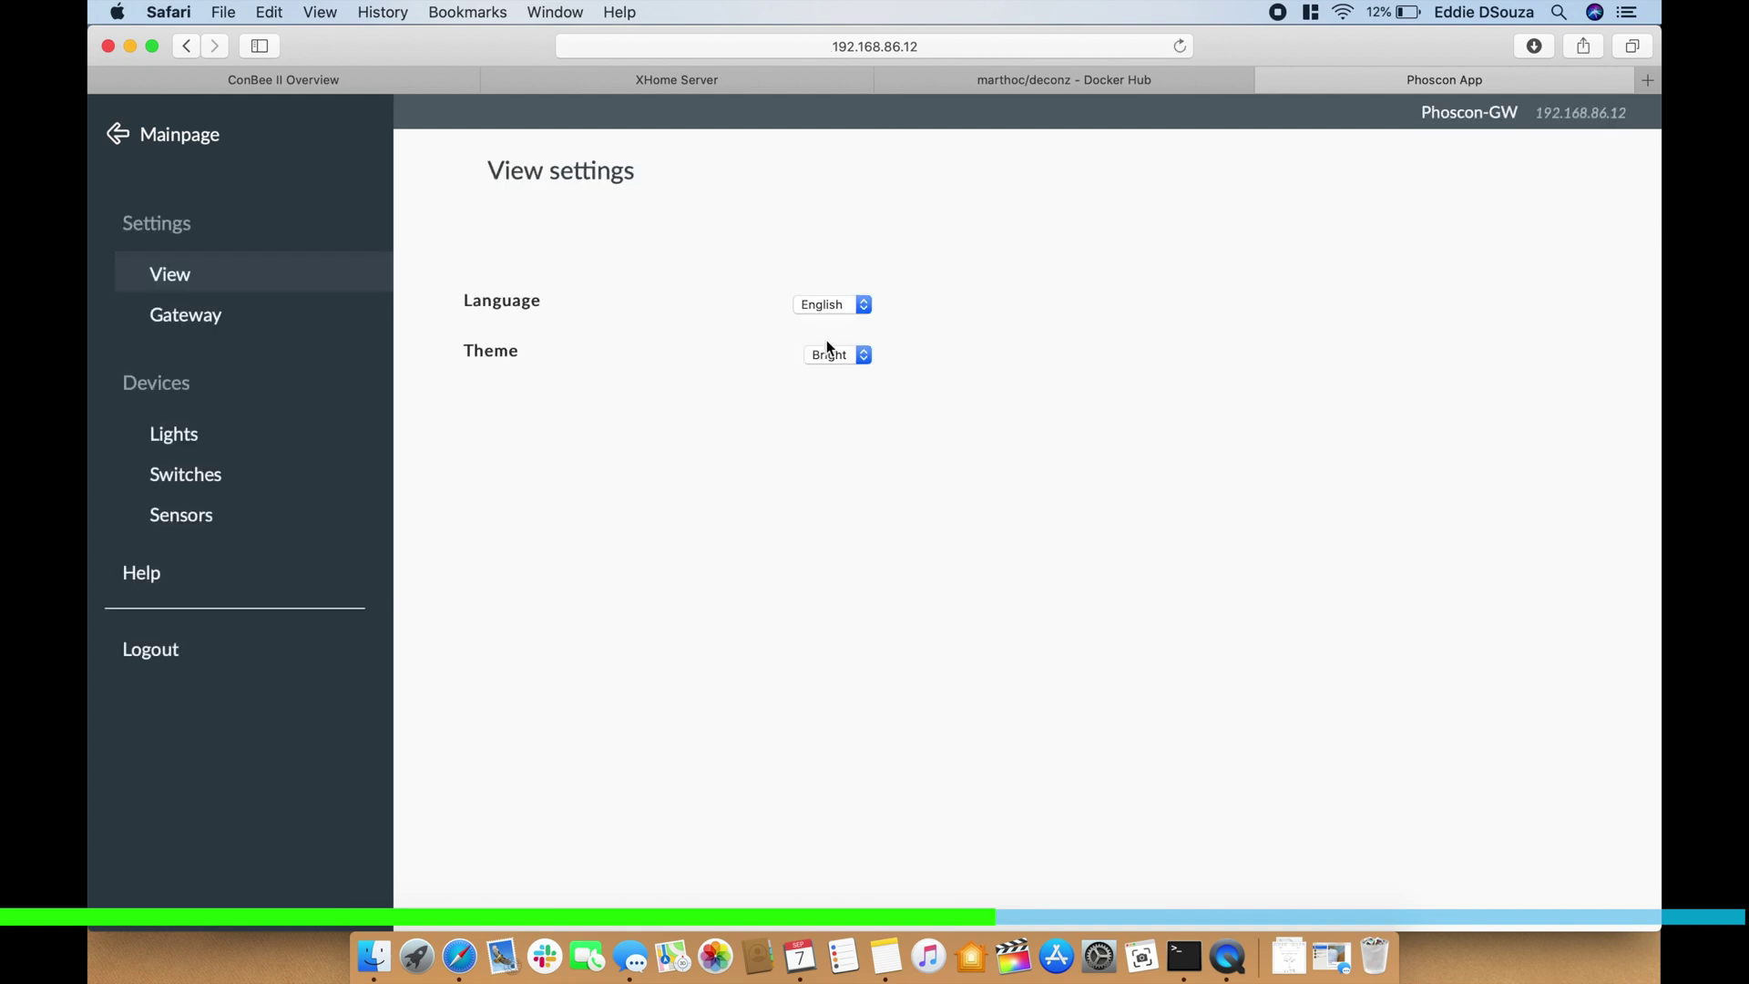
Check Language and Theme options keeping Bright, browse Lights, Switches and Sensors, then return to Mainpage
left_click(832, 310)
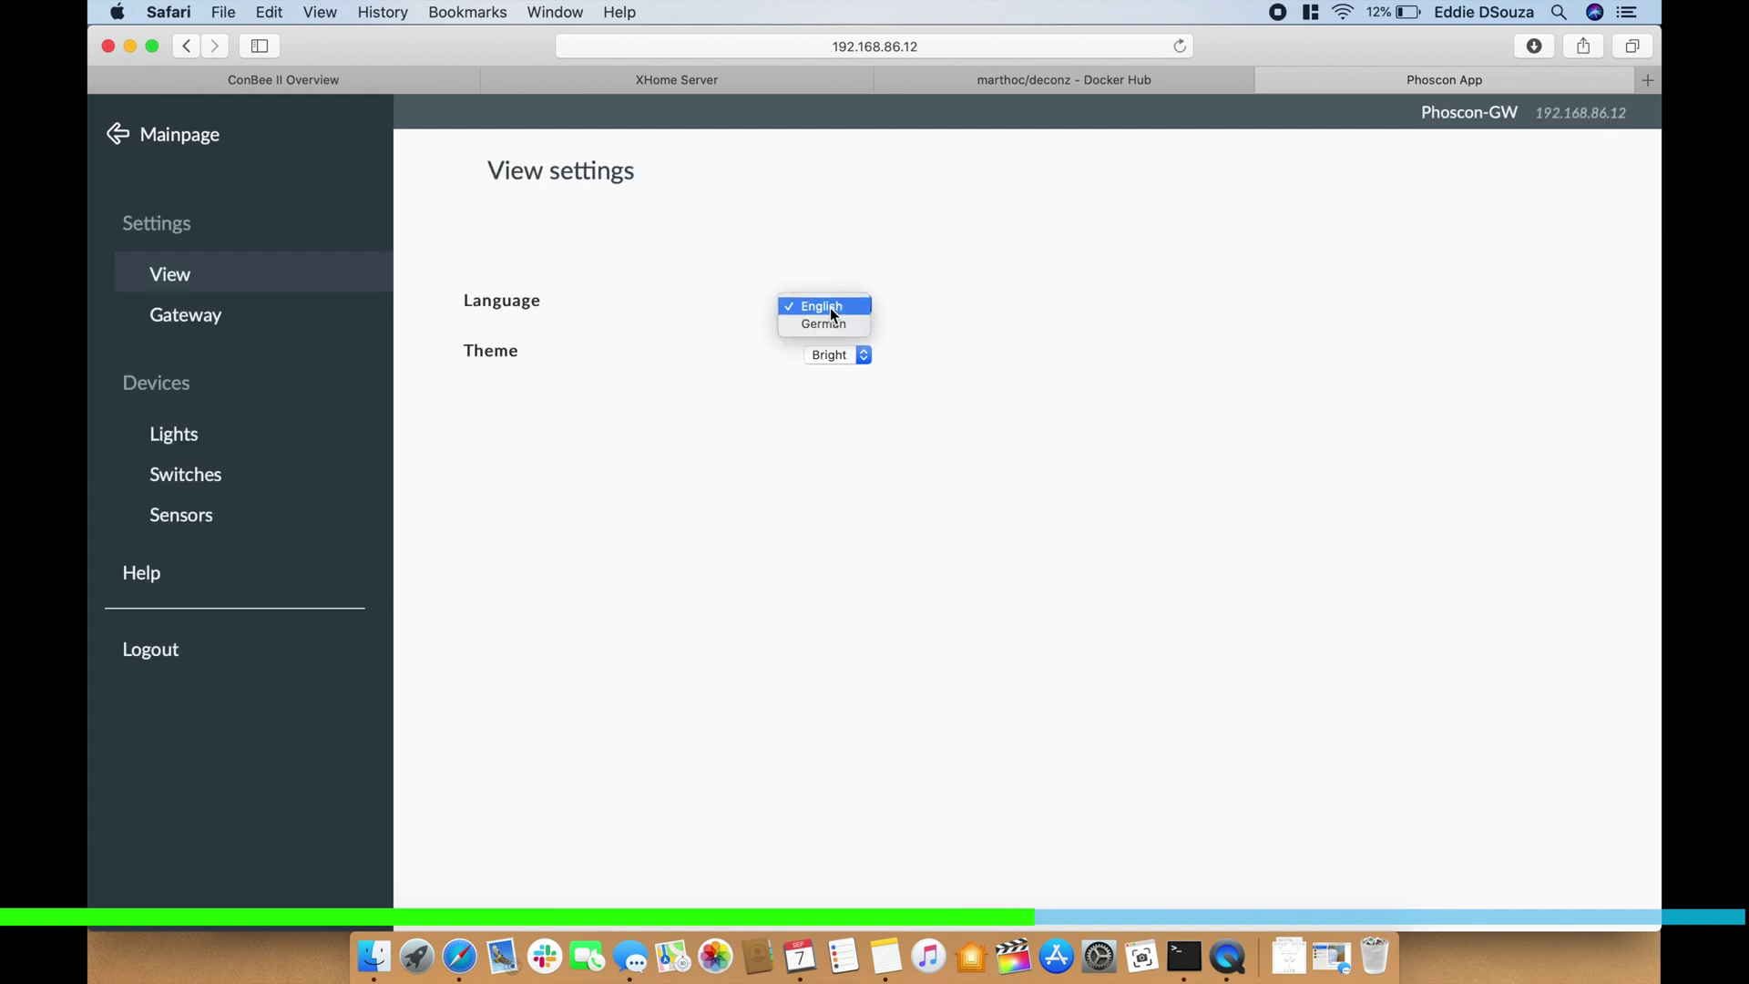
left_click(823, 416)
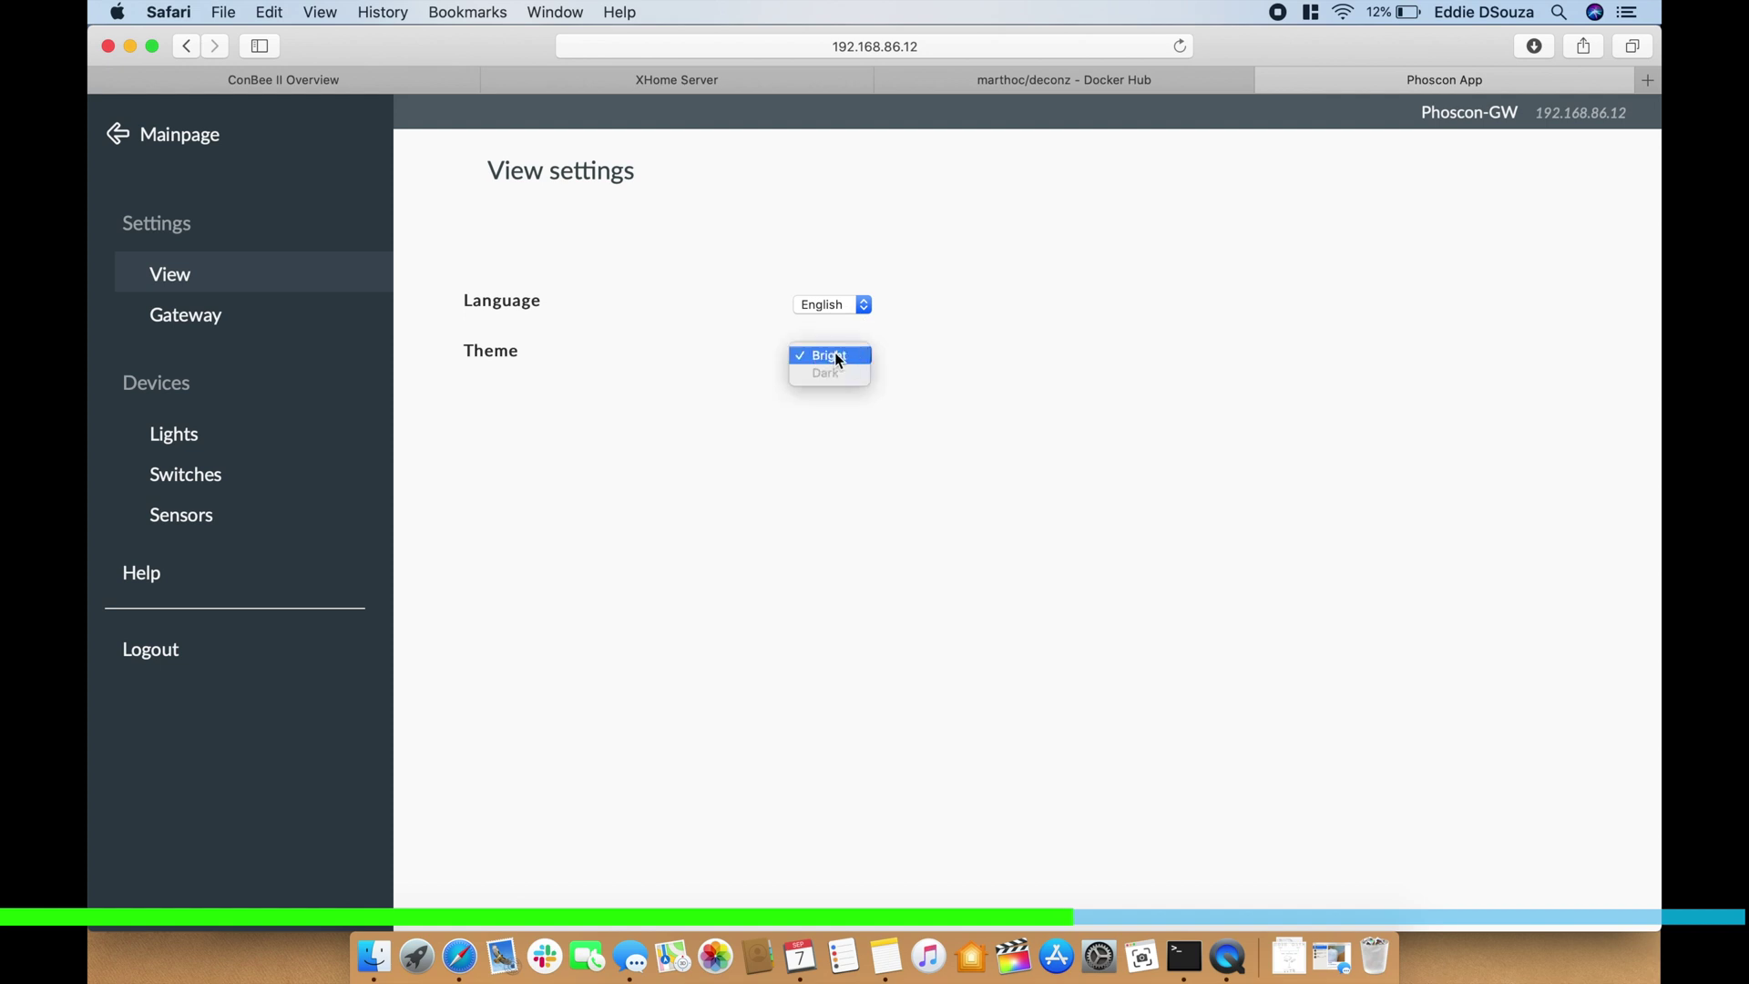
left_click(839, 360)
left_click(264, 437)
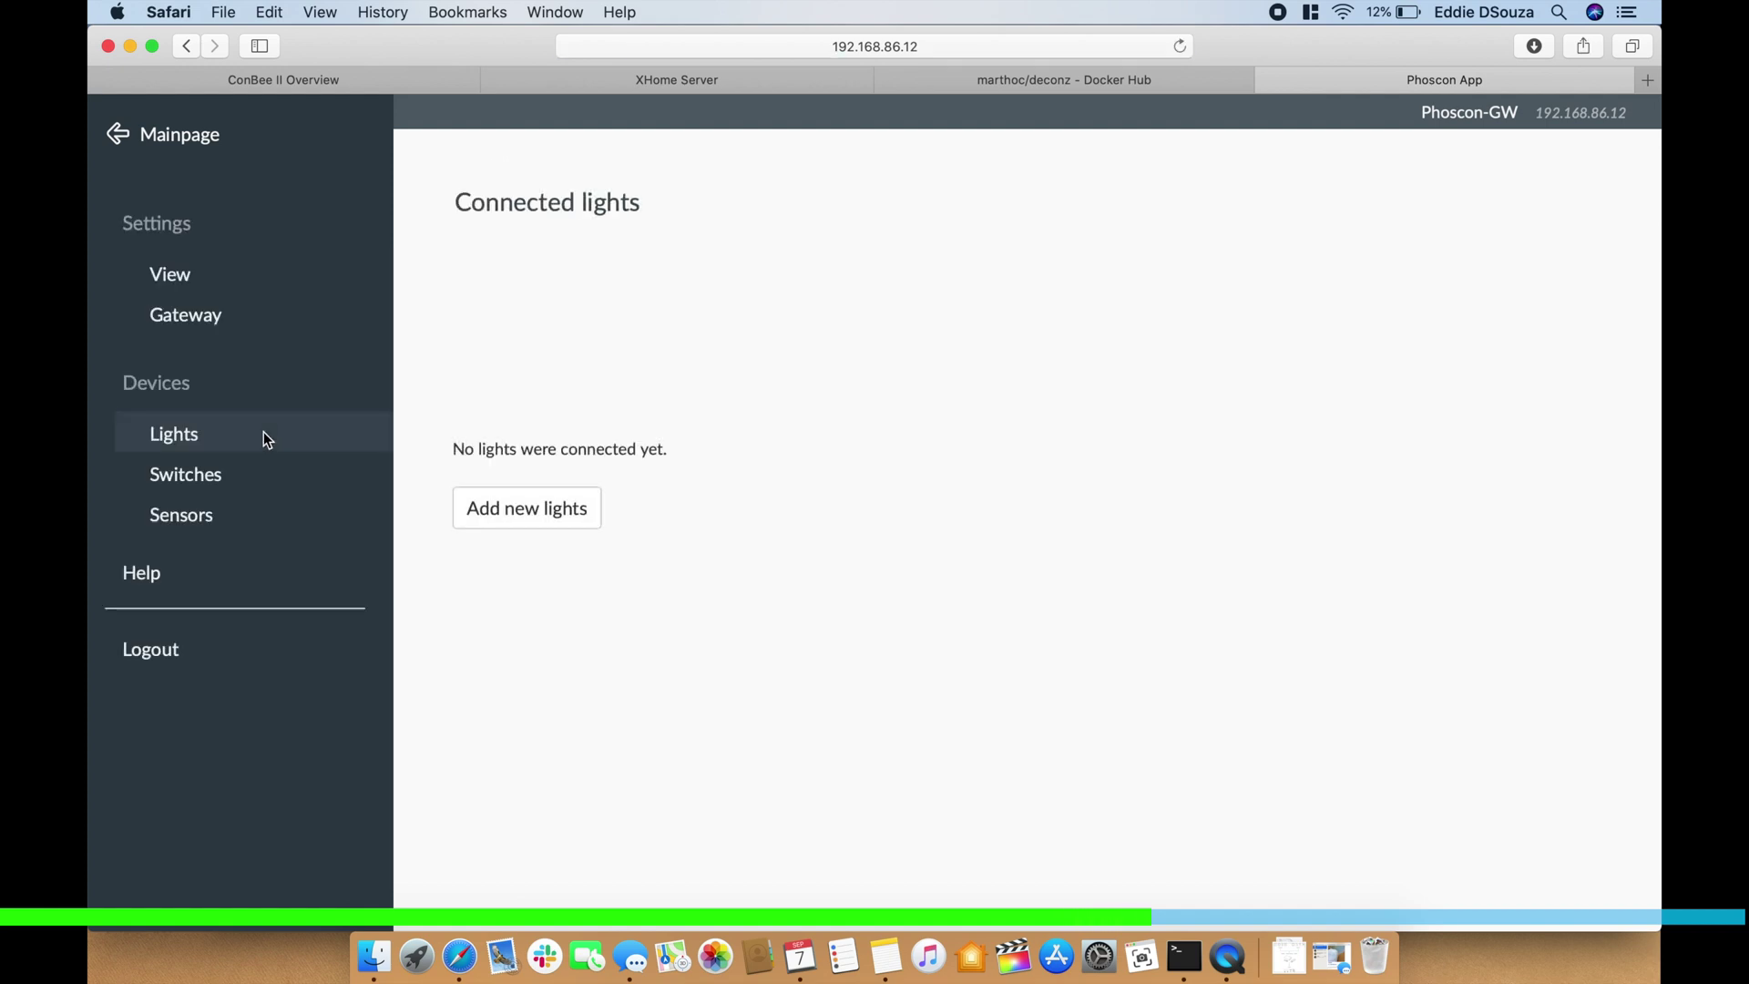
left_click(261, 481)
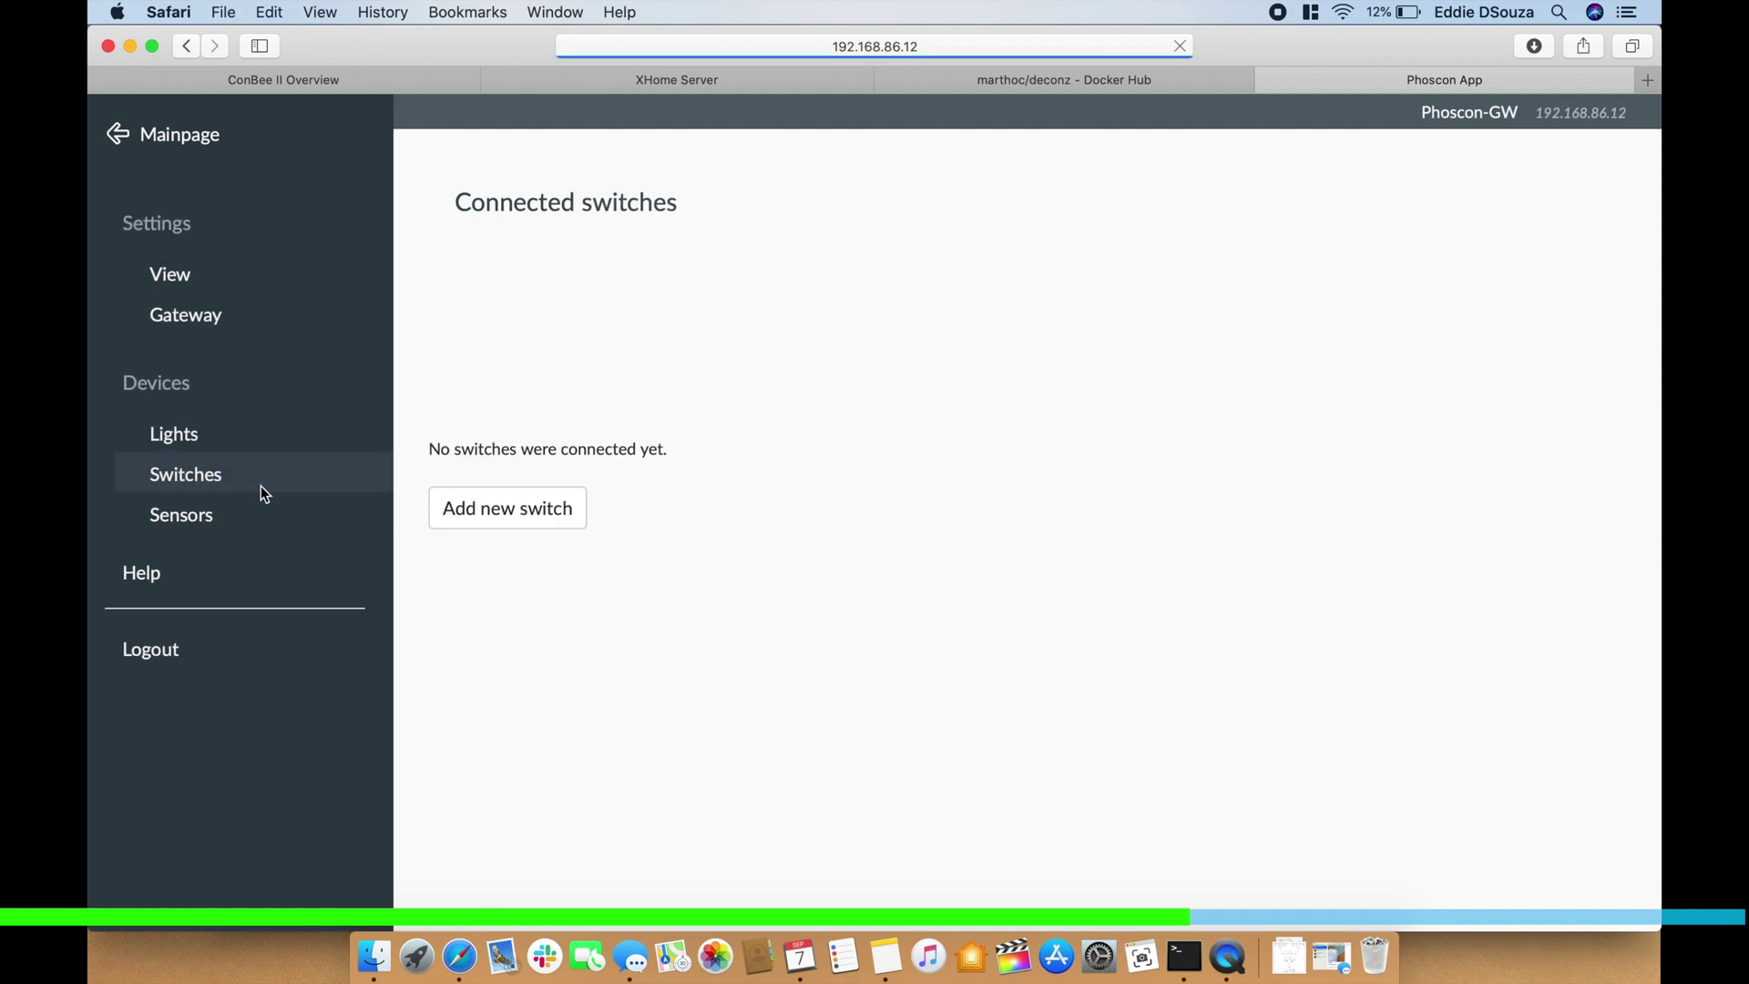
left_click(242, 519)
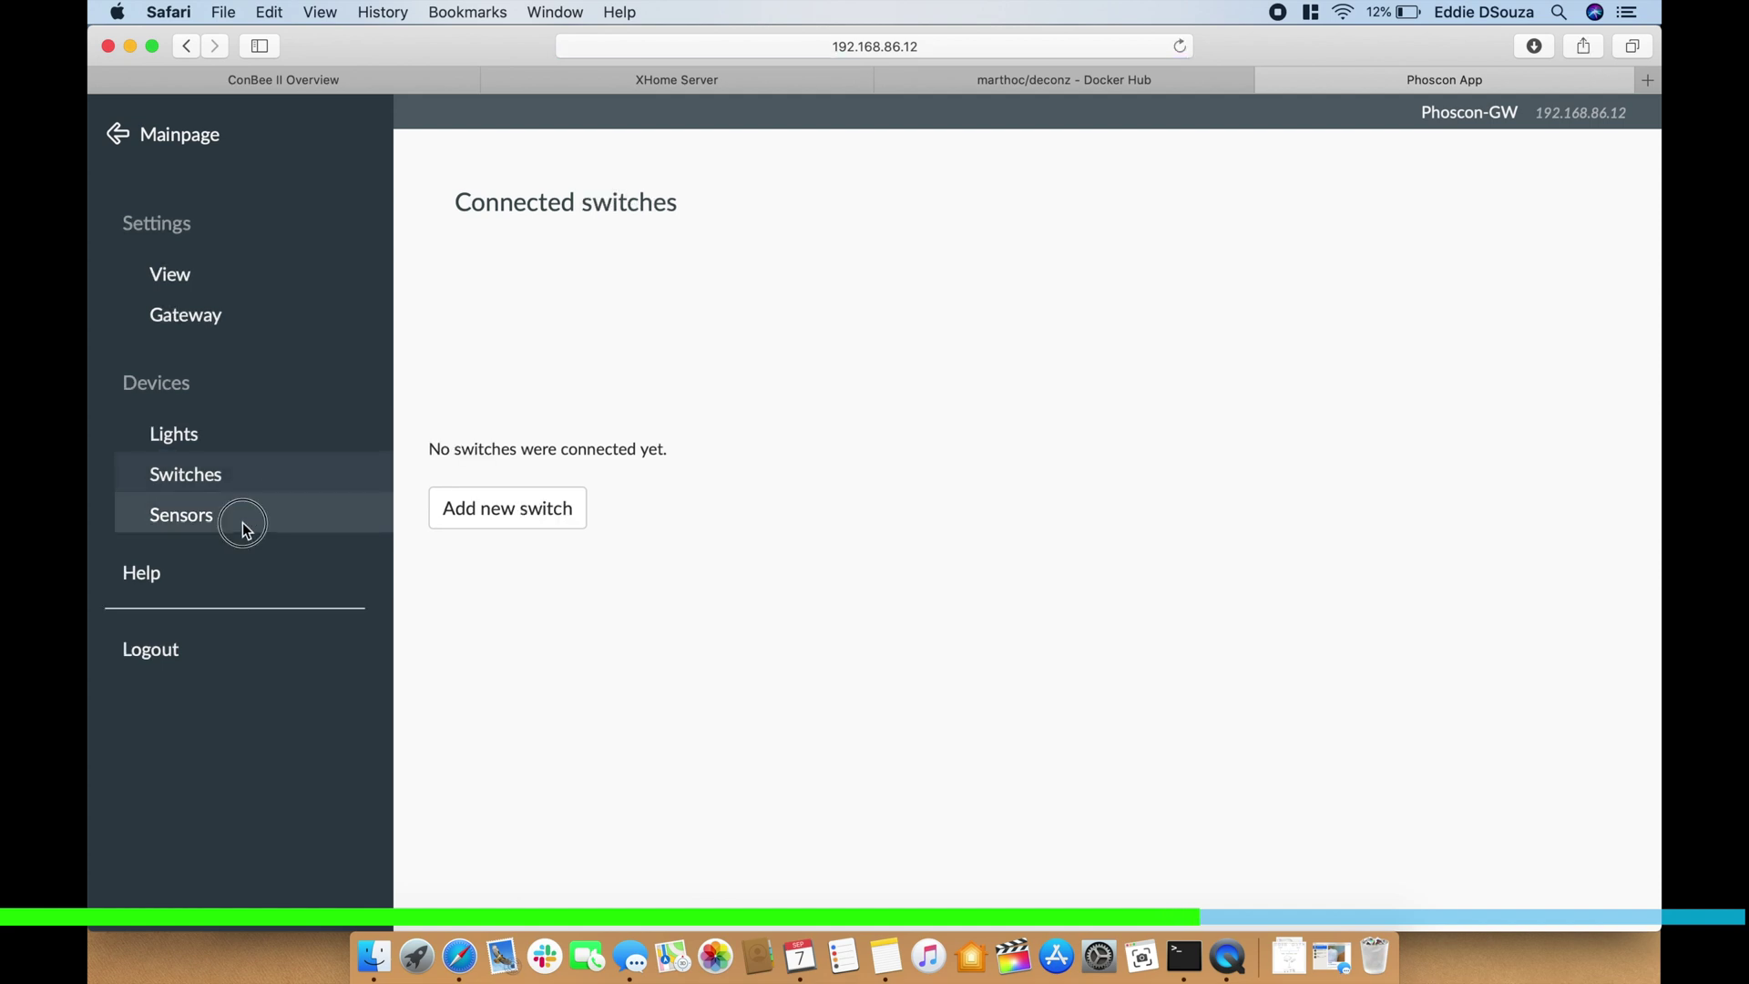
left_click(198, 155)
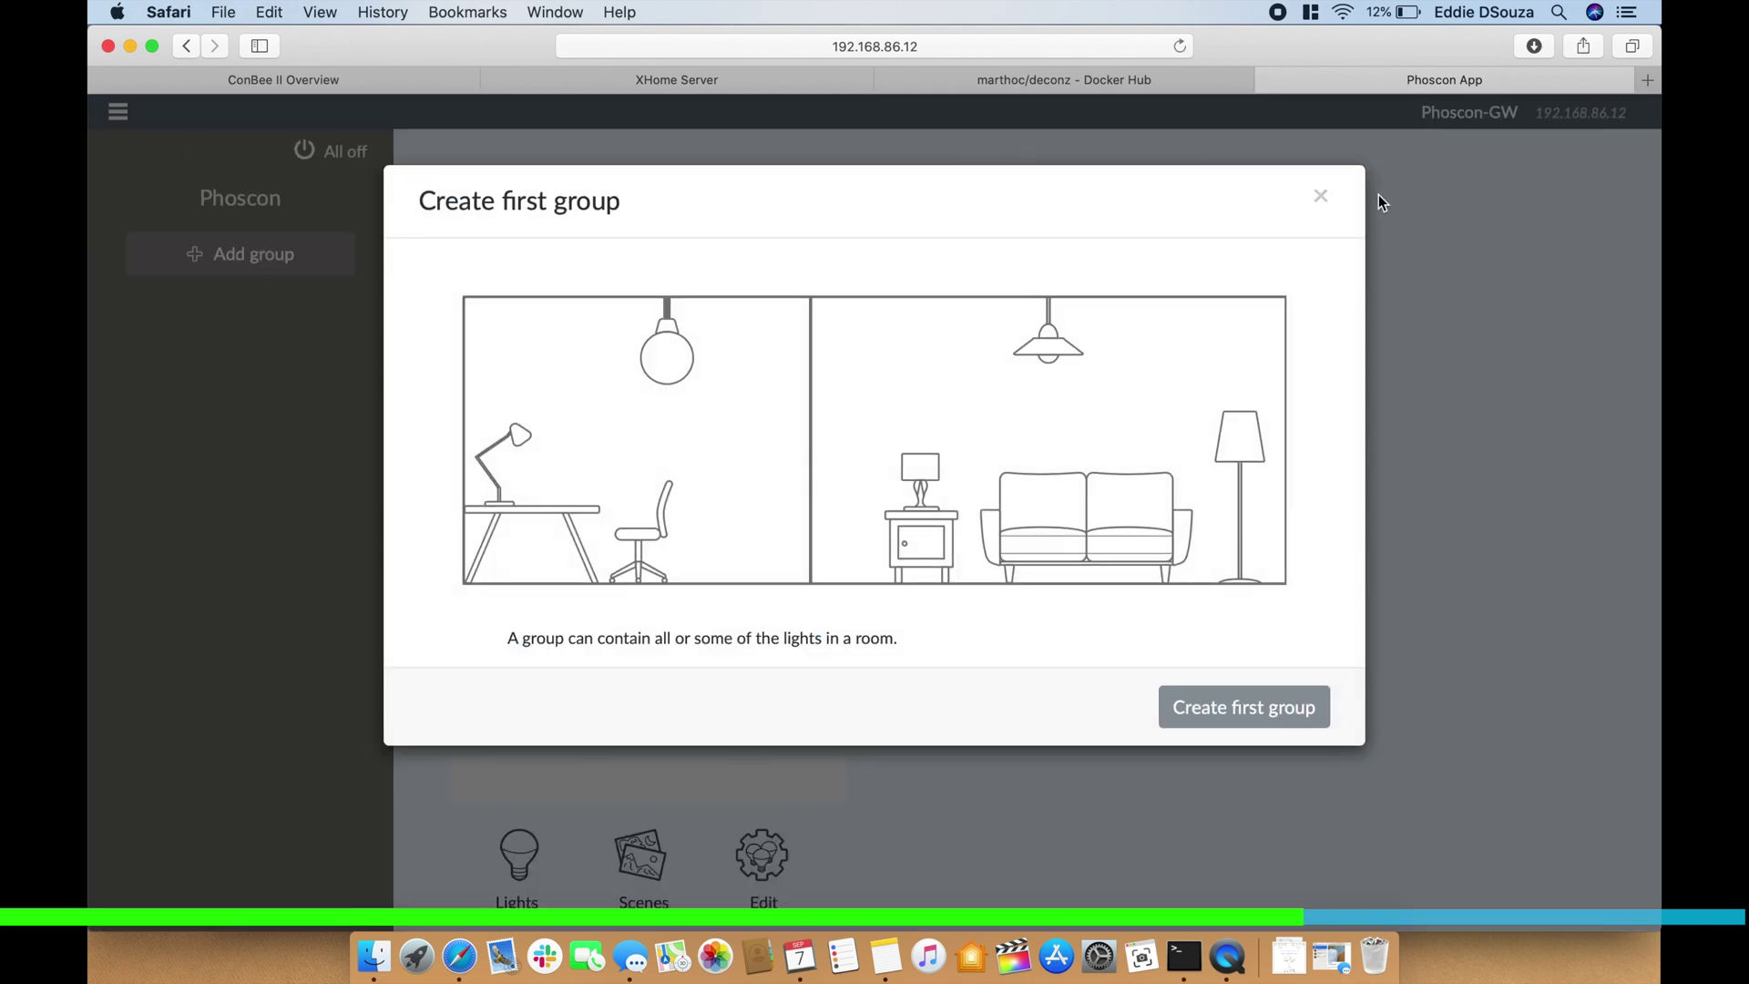
Close the Create first group dialog to reveal the empty Light control card
left_click(1321, 196)
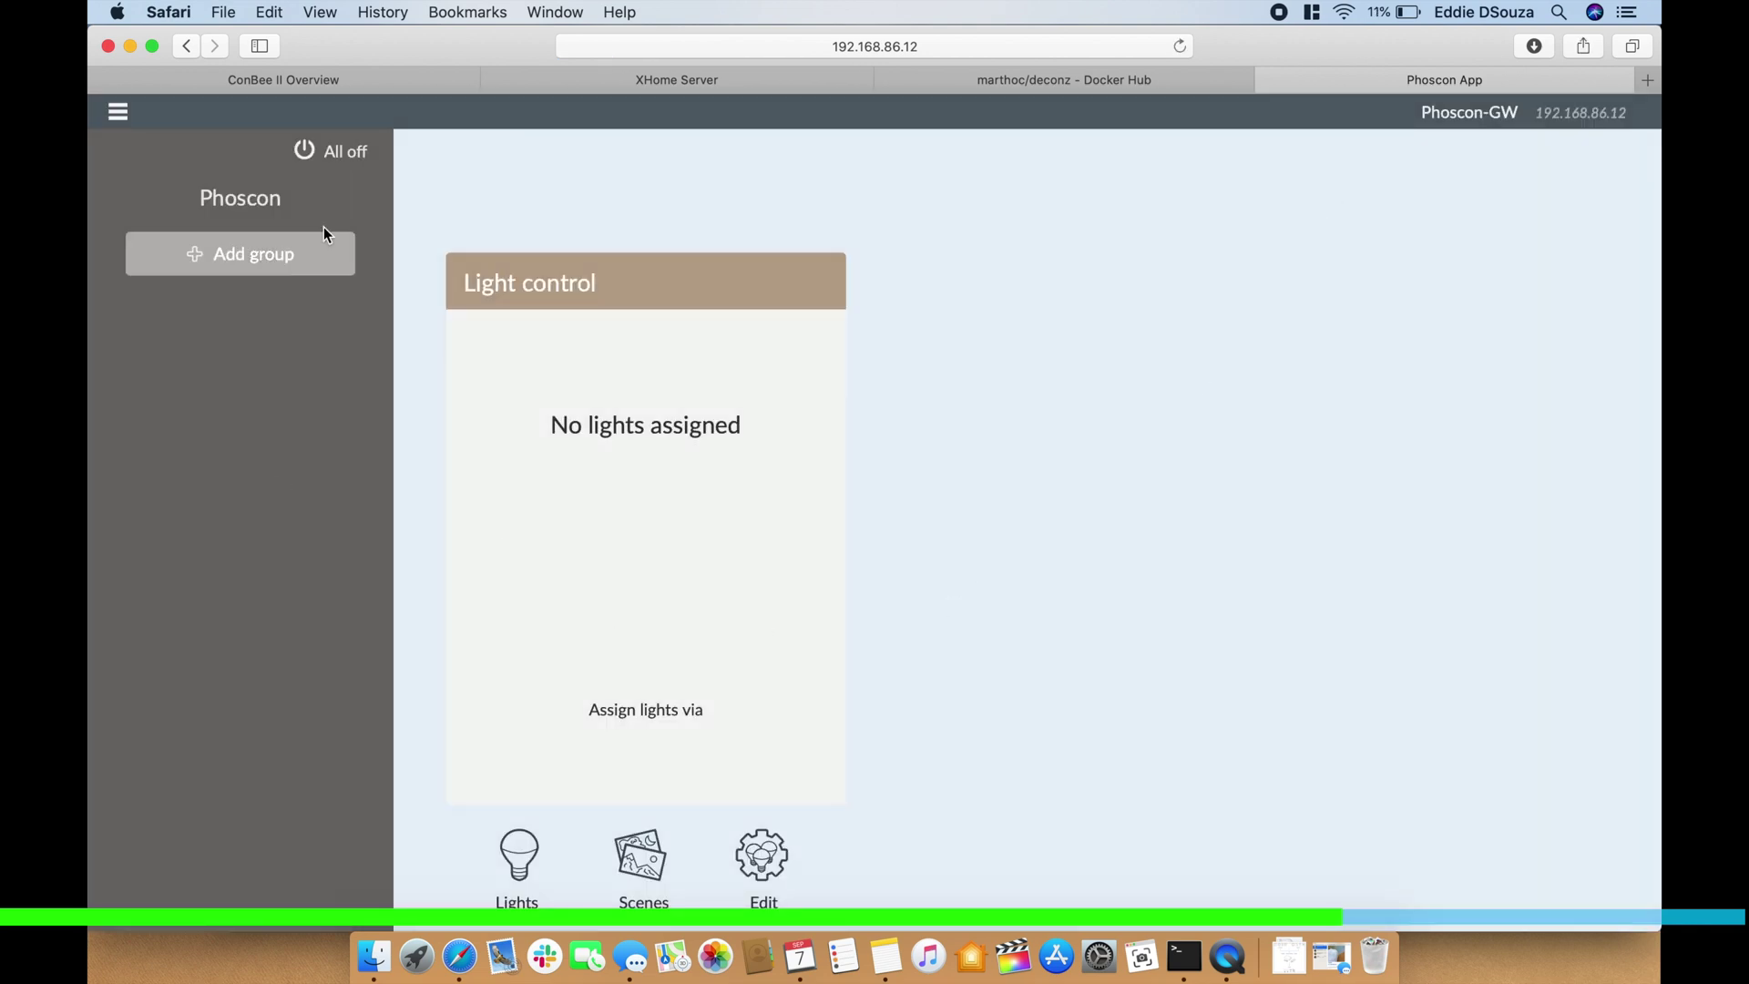